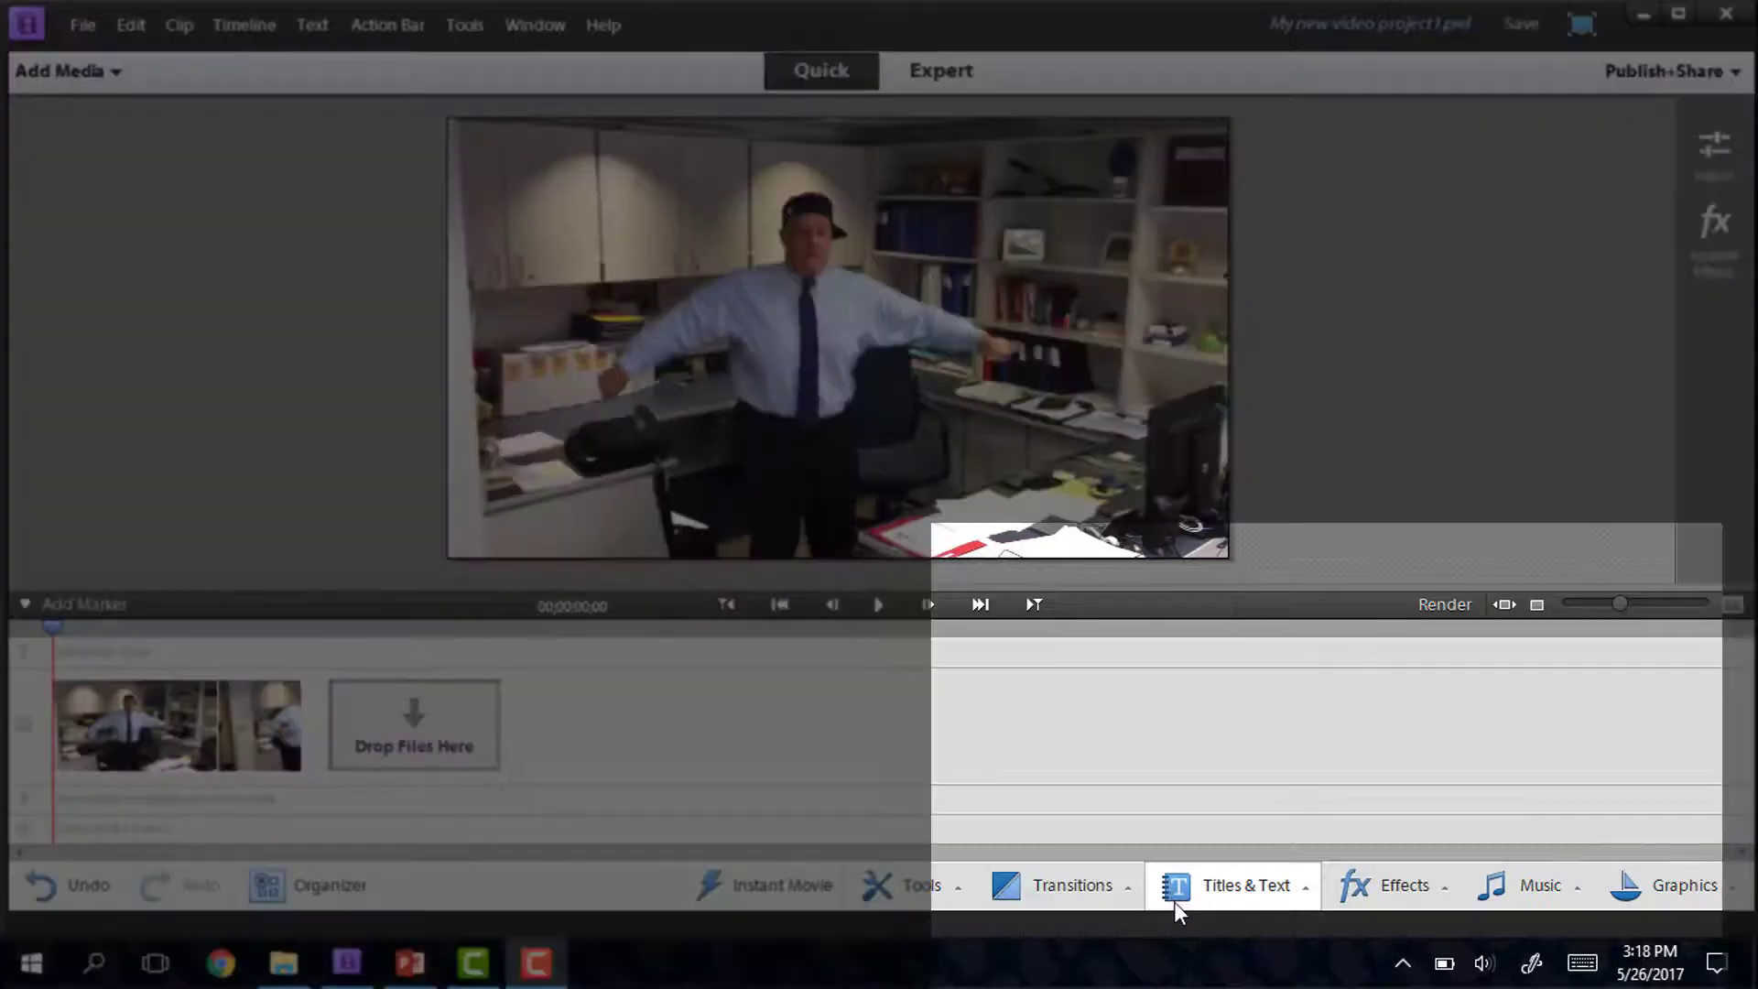
Save the project and place a Default Text title ahead of the dance clip.
{"action": "left_click", "coordinate": [1174, 901]}
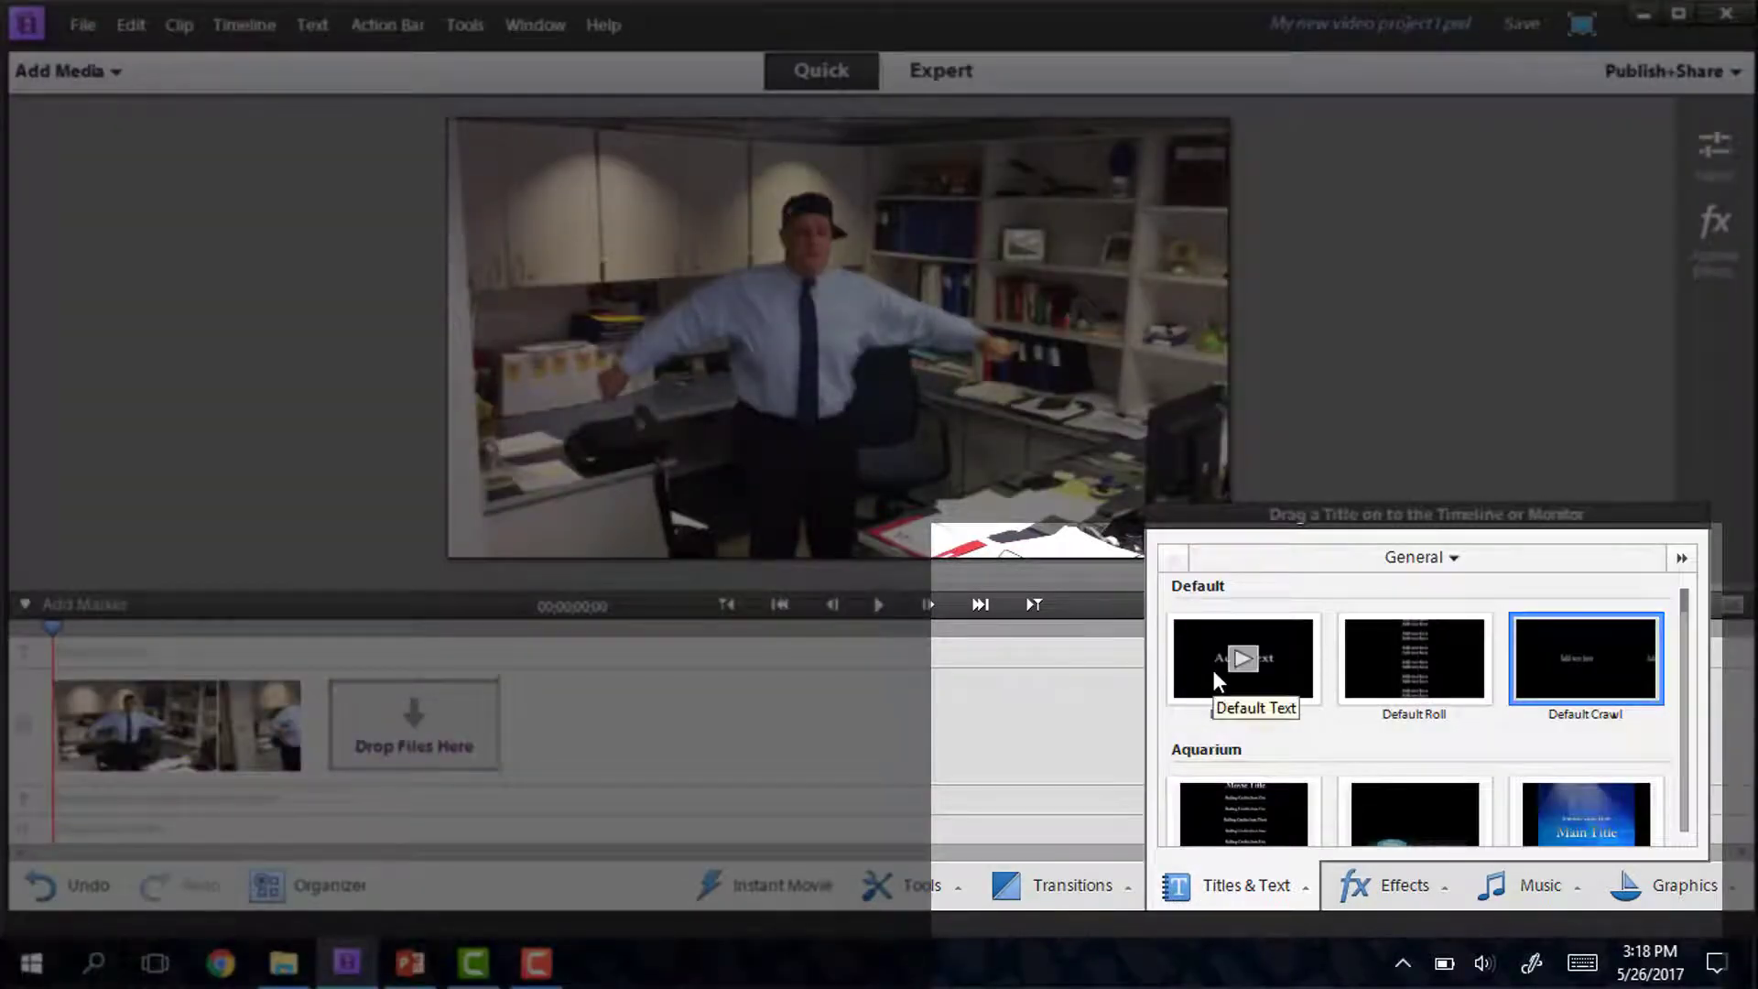
{"action": "key", "text": "ctrl+s"}
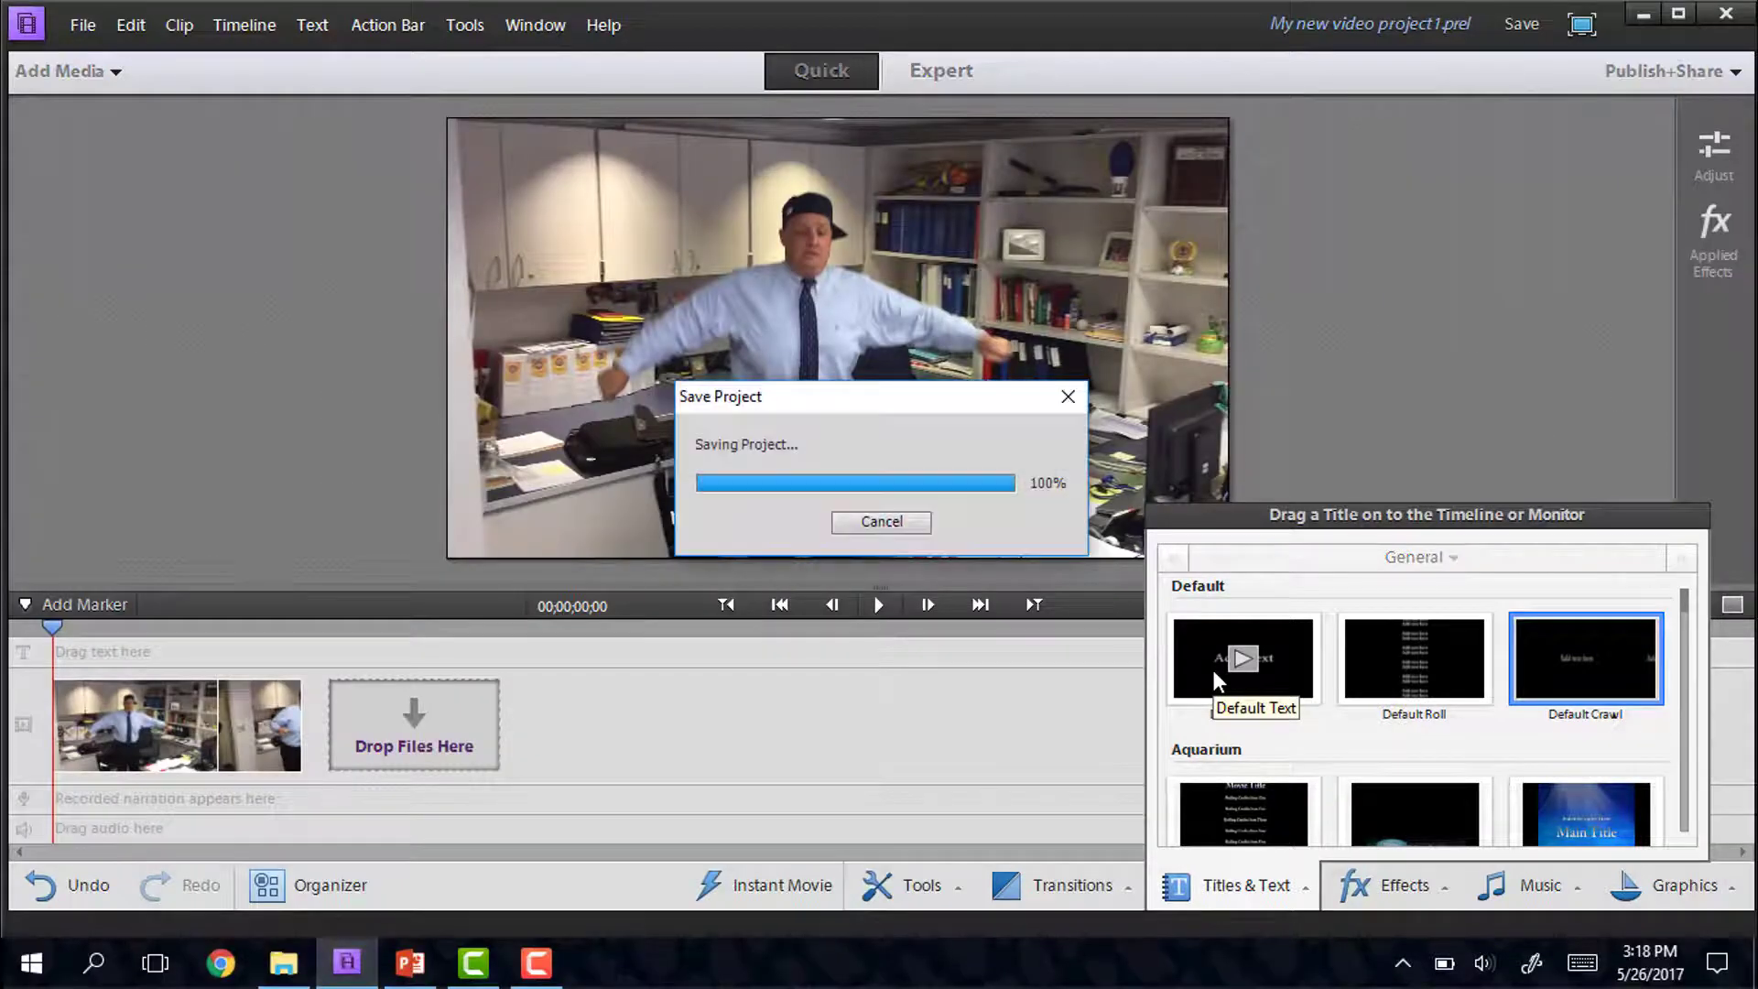
{"action": "left_click_drag", "start_coordinate": [1222, 663], "coordinate": [51, 718]}
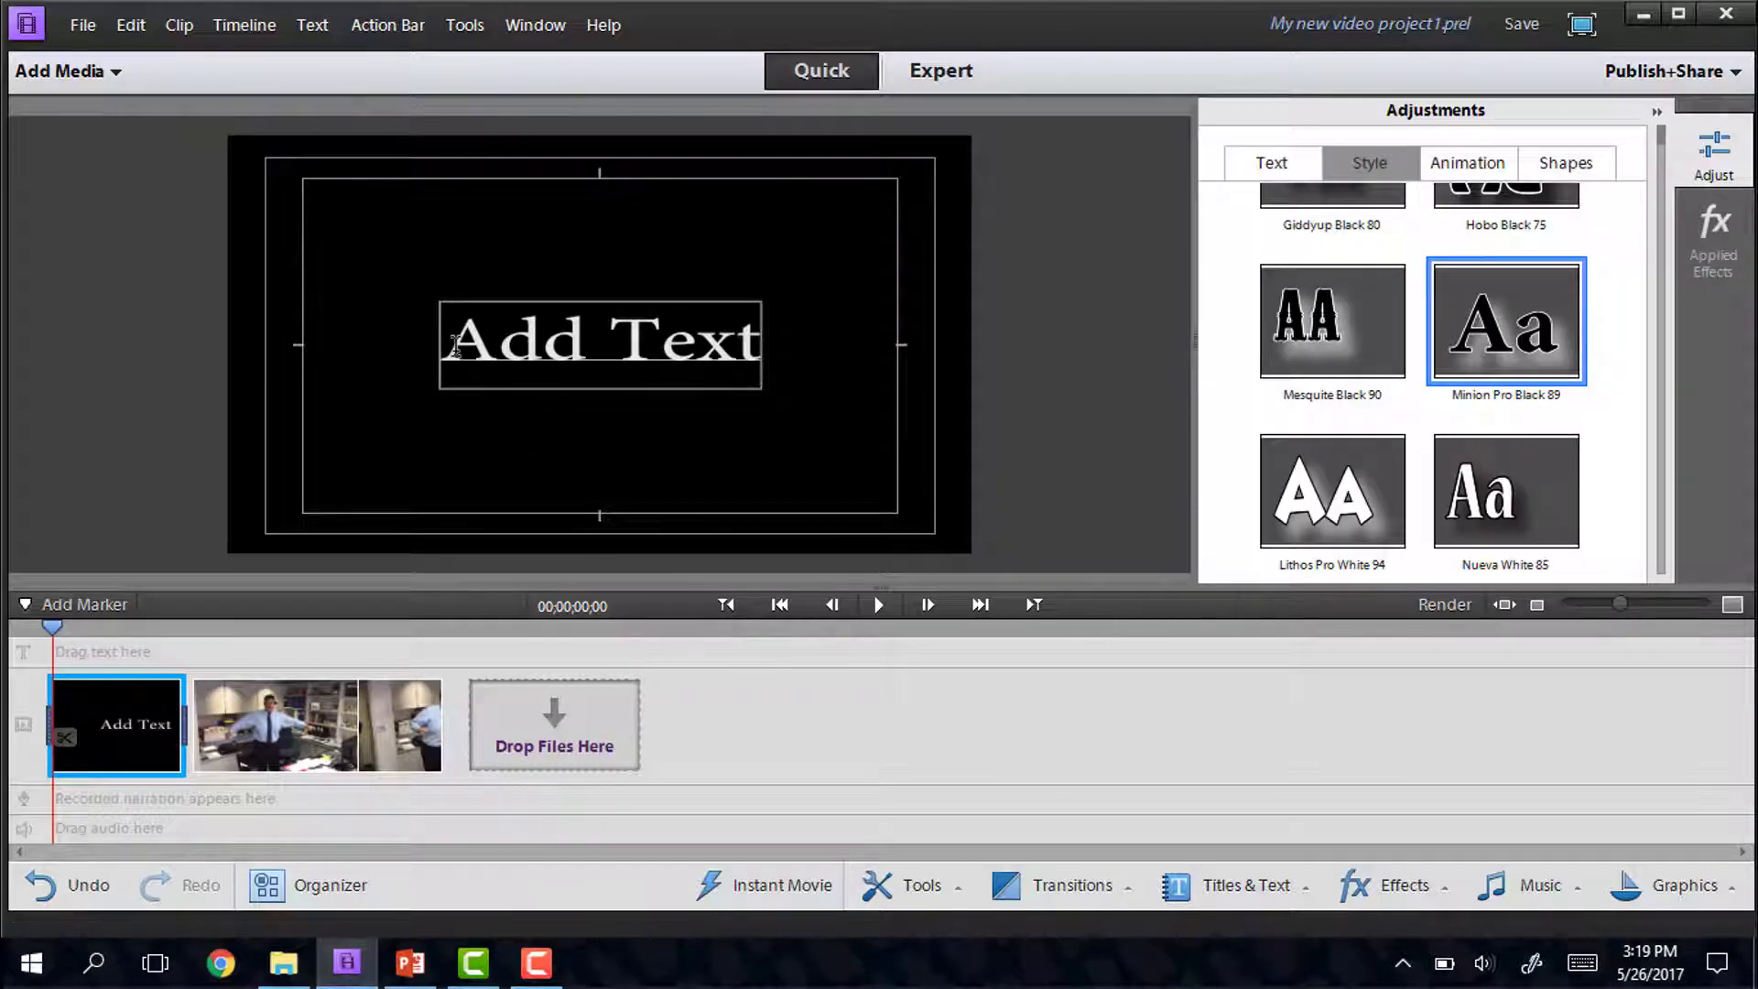
Replace the placeholder with 'Mr. Dale' and 'likes to dance' on two lines.
{"action": "left_click_drag", "start_coordinate": [524, 346], "coordinate": [755, 348]}
{"action": "type", "text": "Mr."}
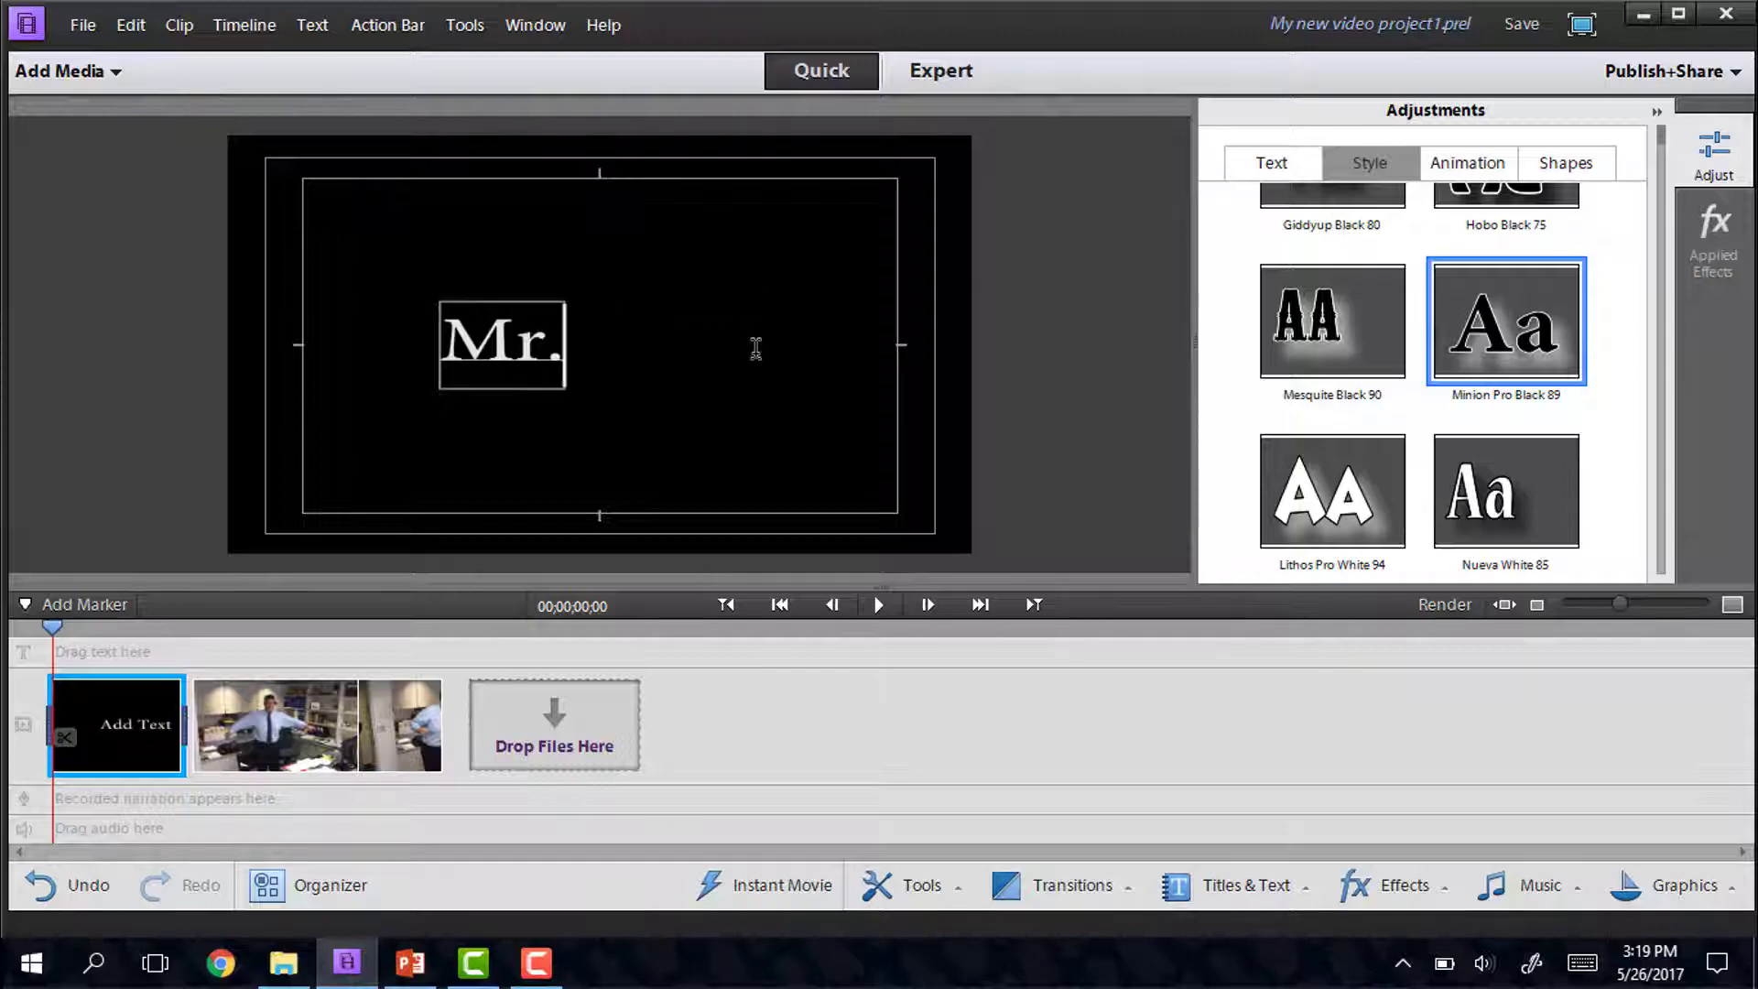
{"action": "type", "text": " Dale lik"}
{"action": "key", "text": "BackSpace"}
{"action": "key", "text": "BackSpace"}
{"action": "key", "text": "BackSpace"}
{"action": "key", "text": "BackSpace"}
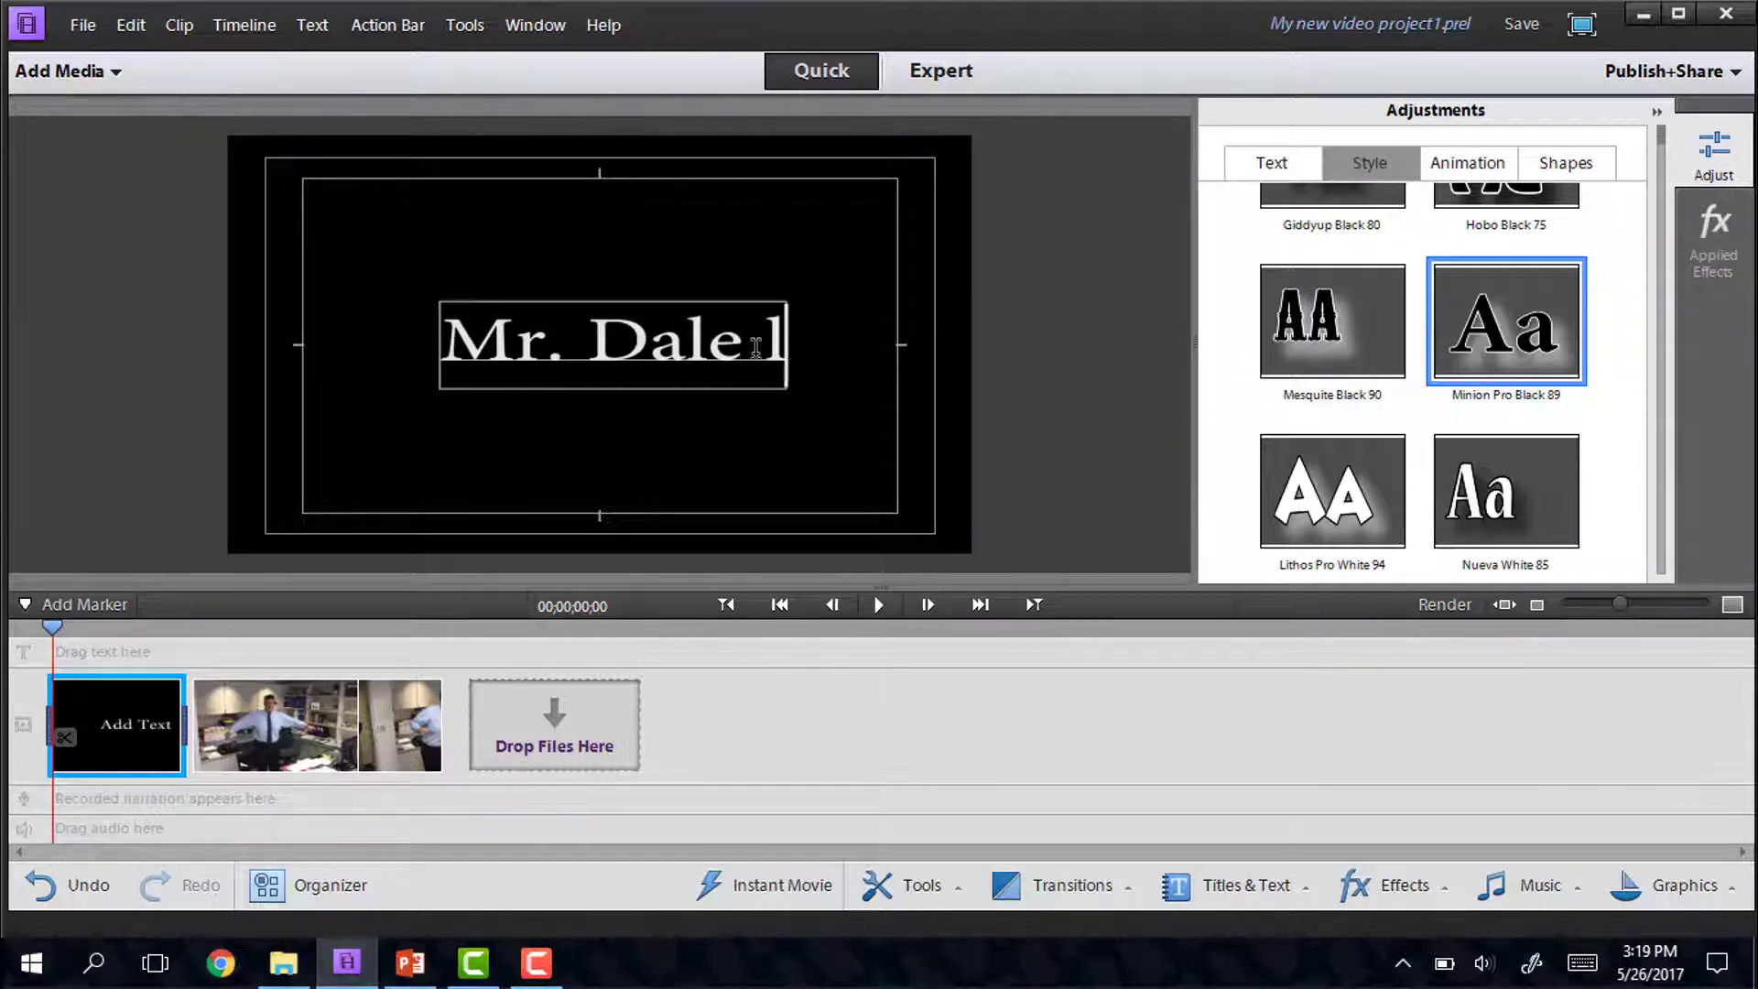
{"action": "key", "text": "Return"}
{"action": "type", "text": "likes"}
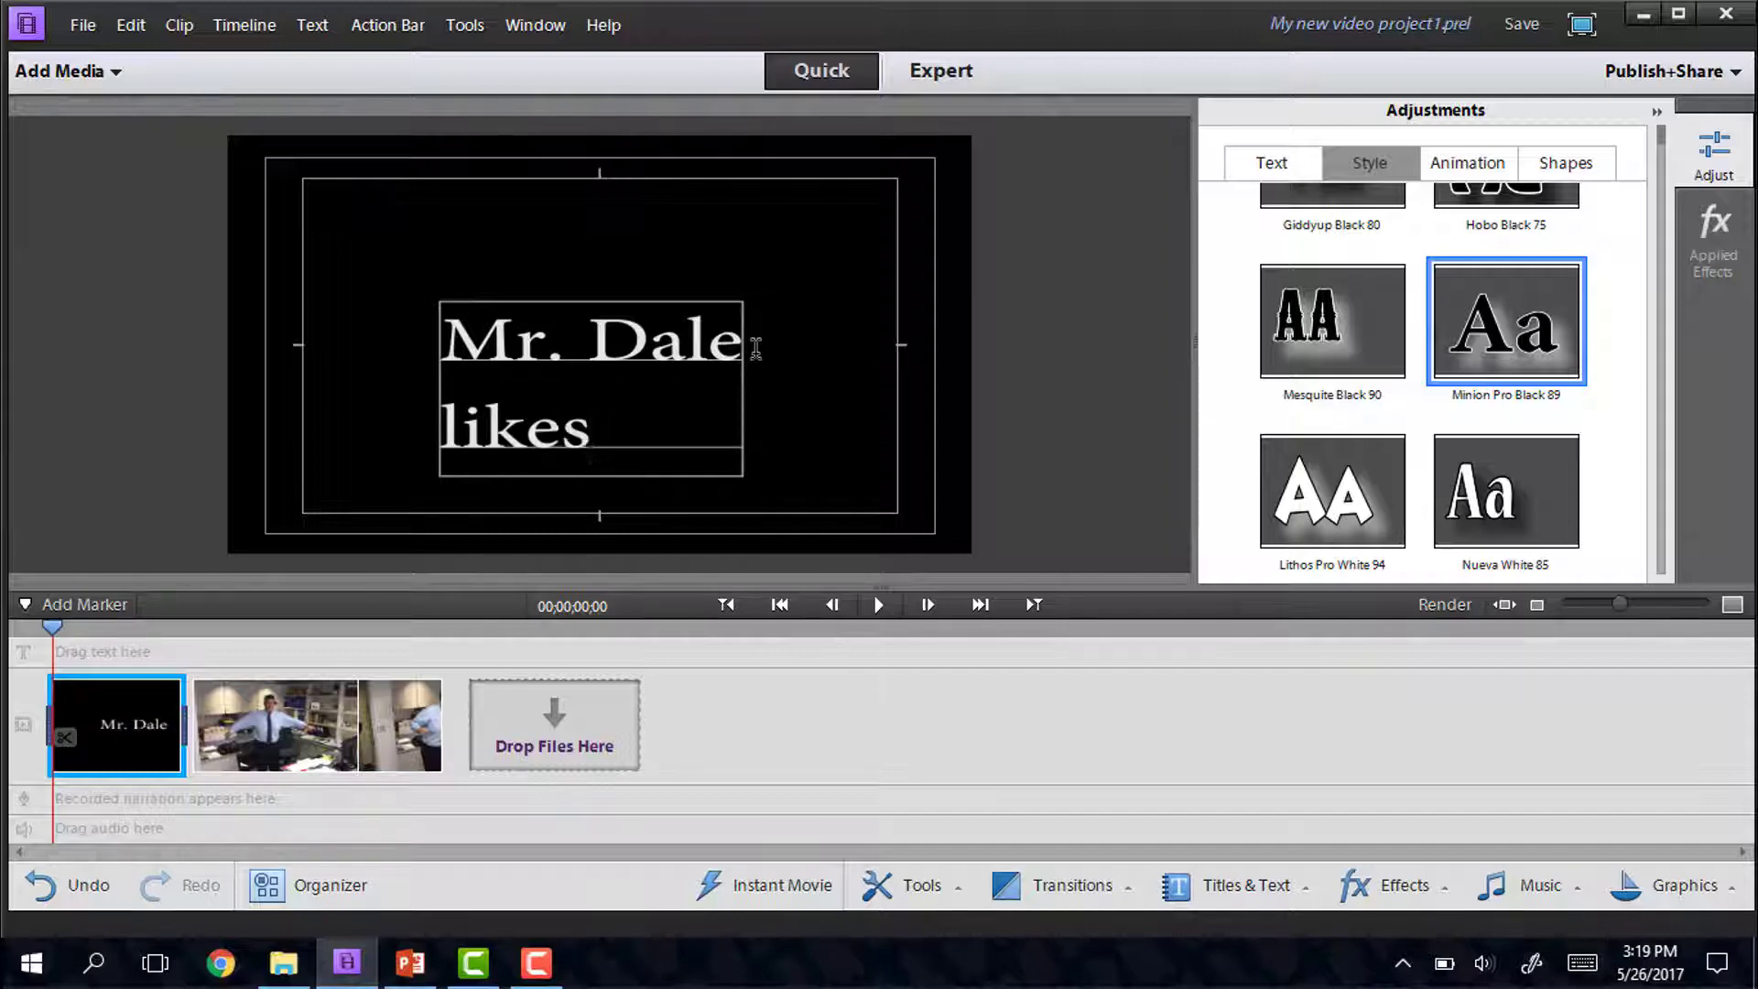
{"action": "type", "text": " to dance"}
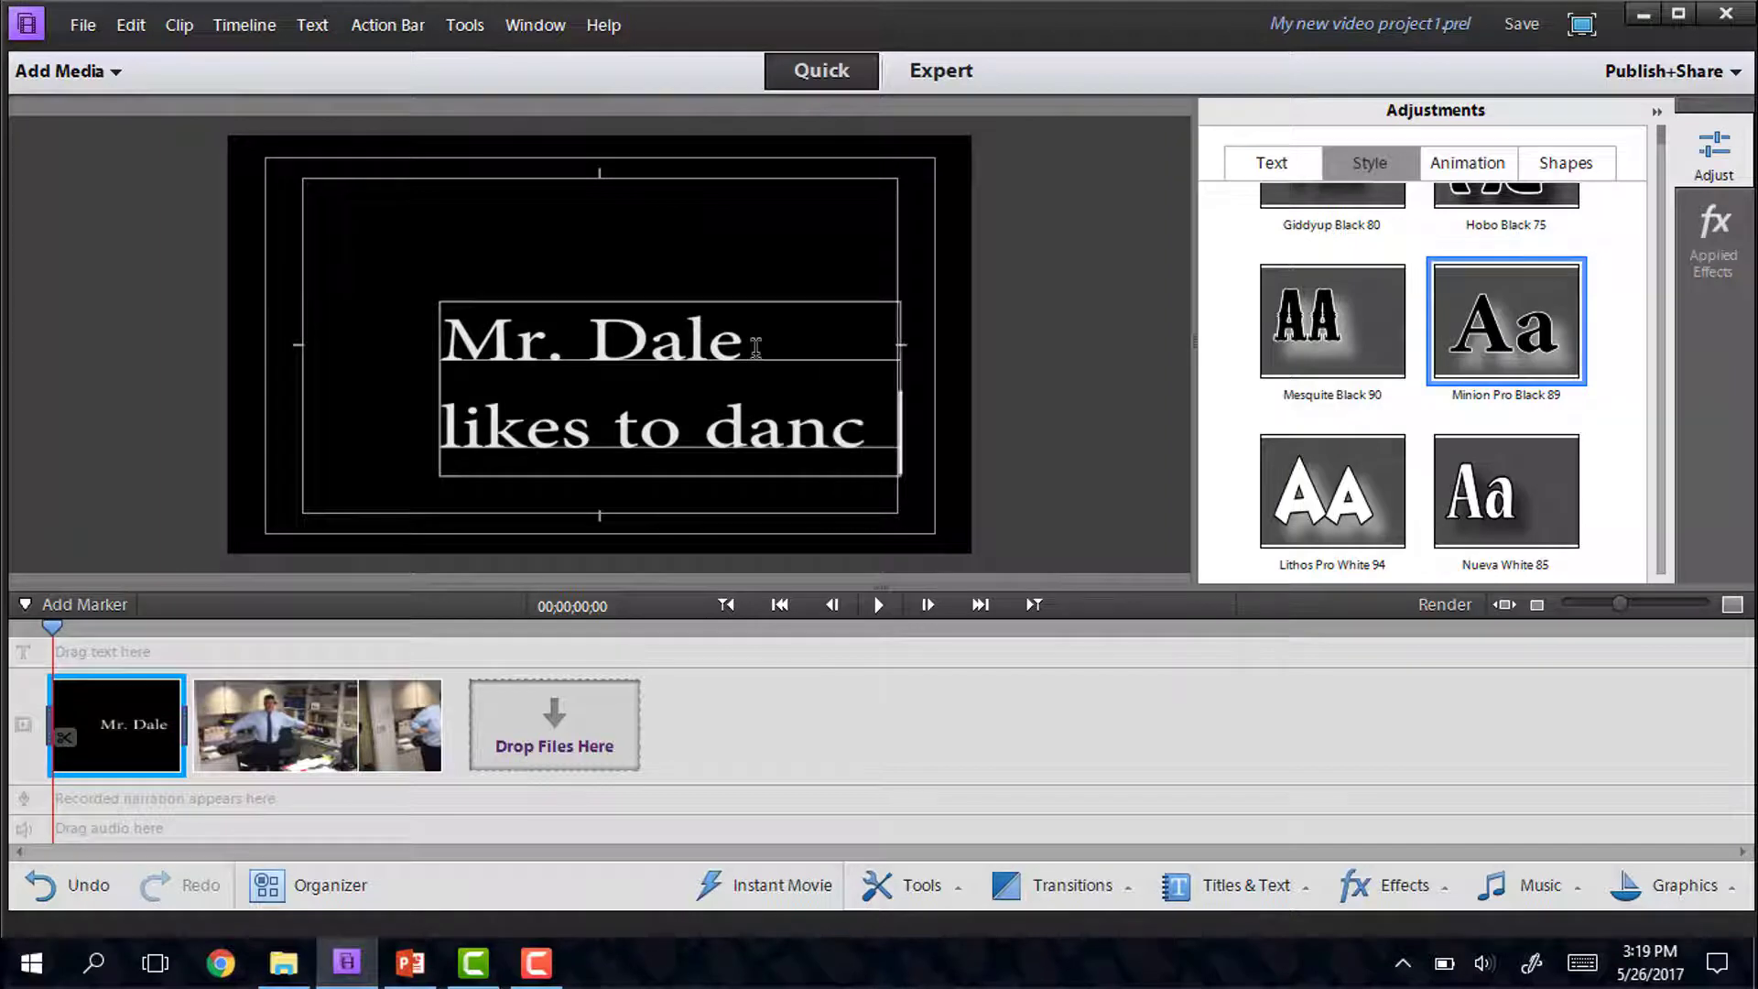
{"action": "left_click", "coordinate": [1269, 161]}
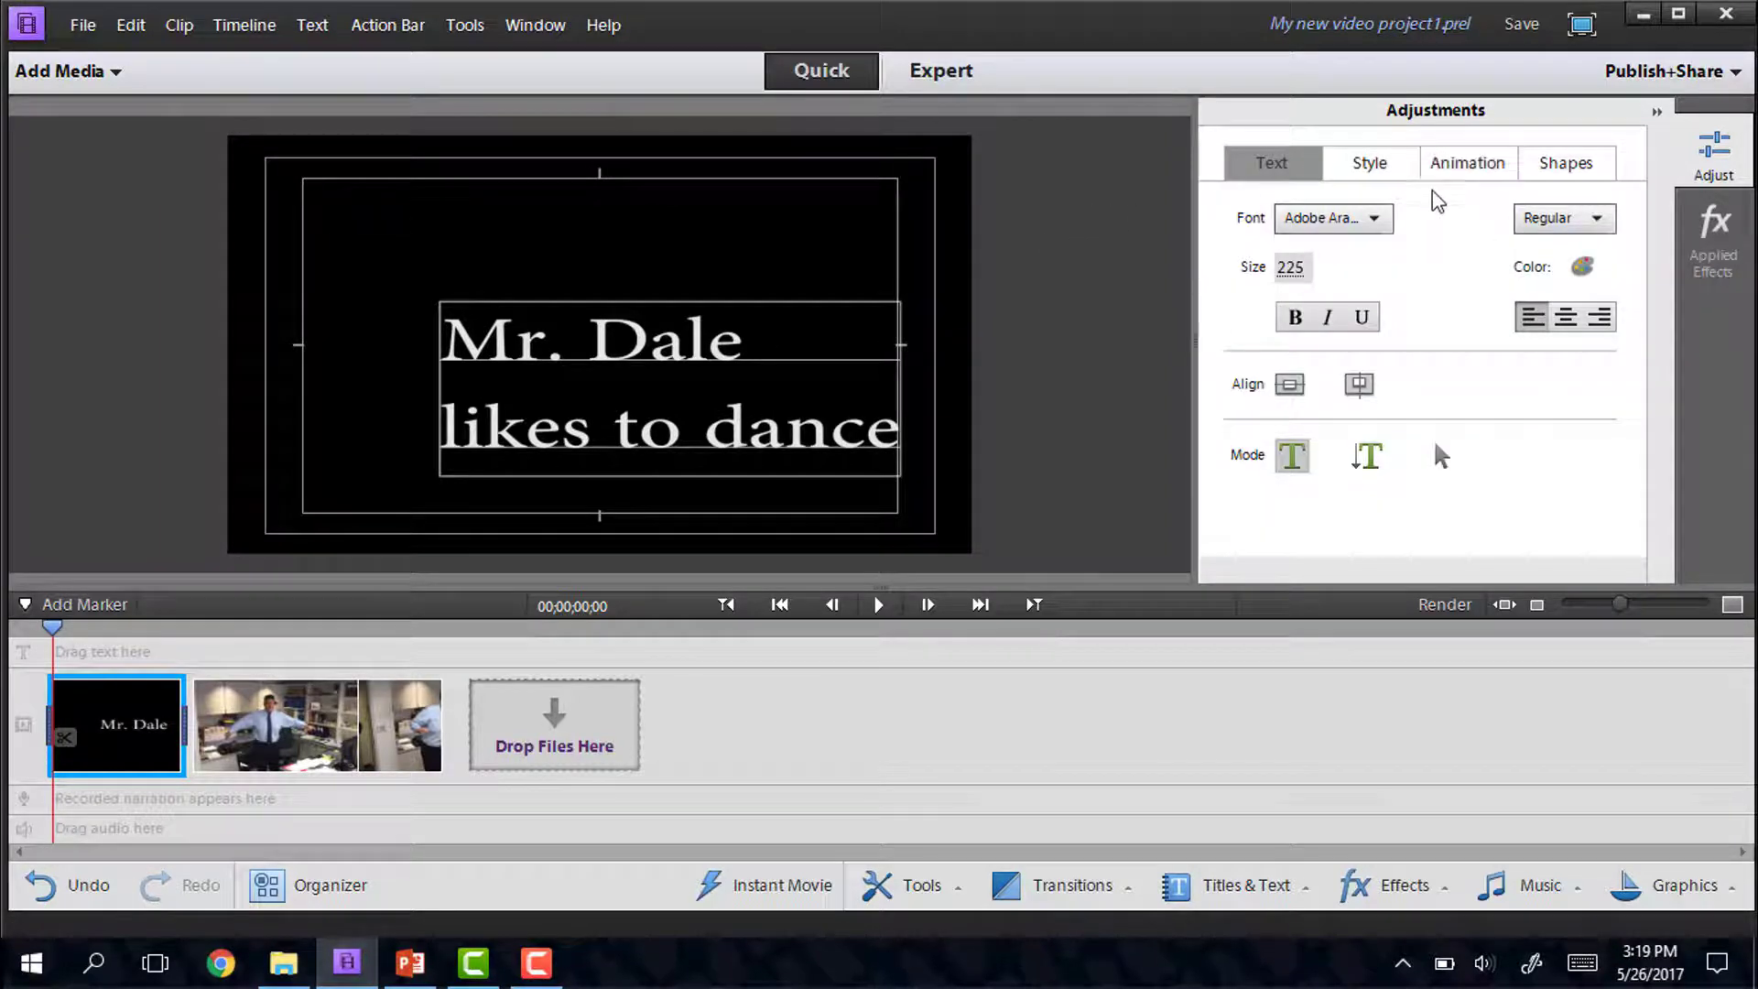
Centre-align the two title lines, leaving the font unchanged.
{"action": "left_click", "coordinate": [1566, 317]}
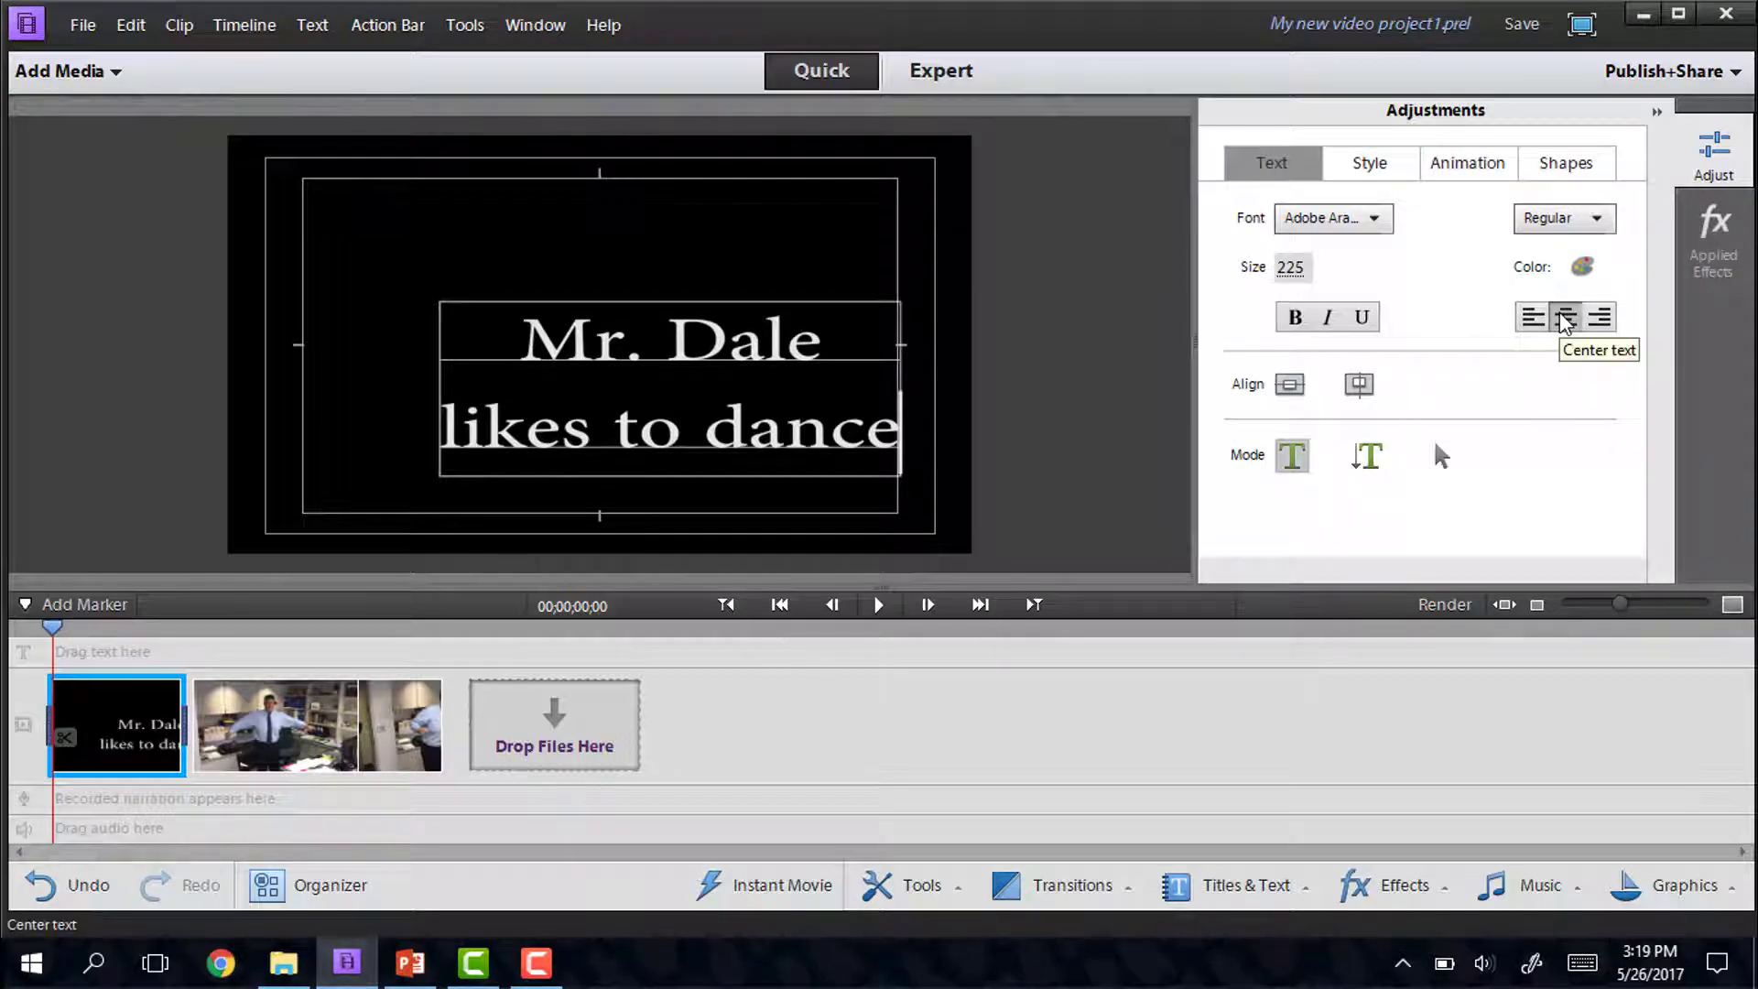
{"action": "left_click", "coordinate": [1372, 222]}
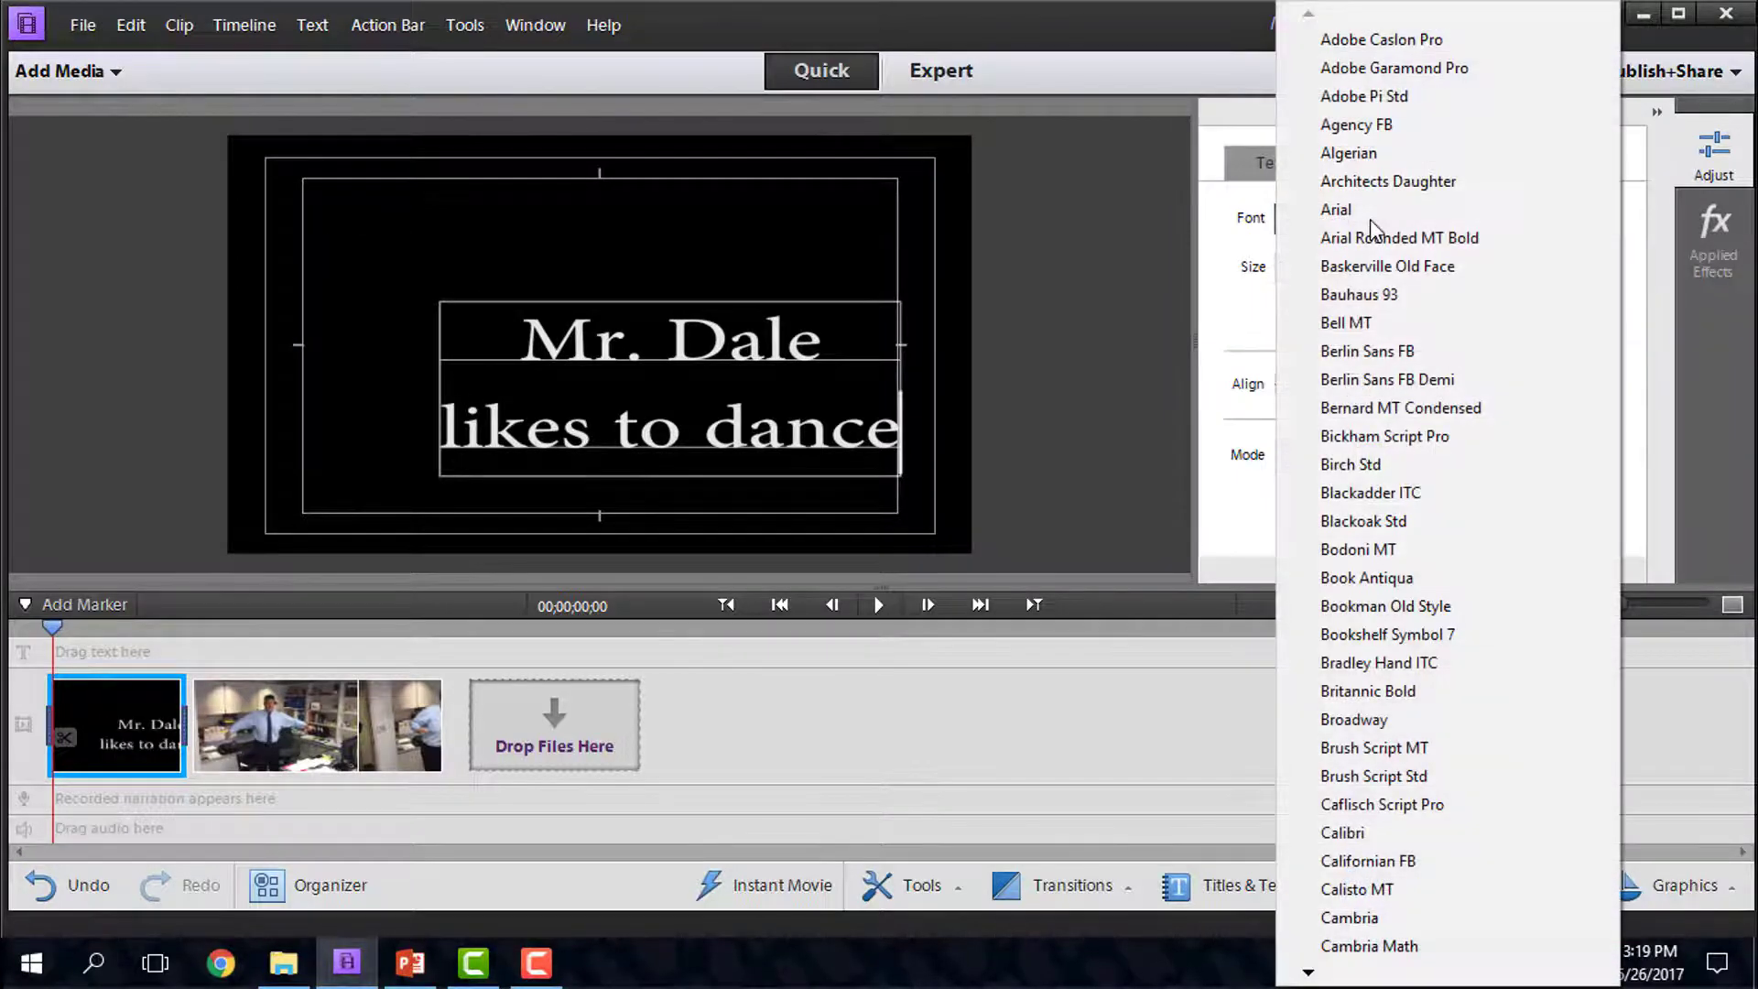
{"action": "left_click", "coordinate": [1243, 311]}
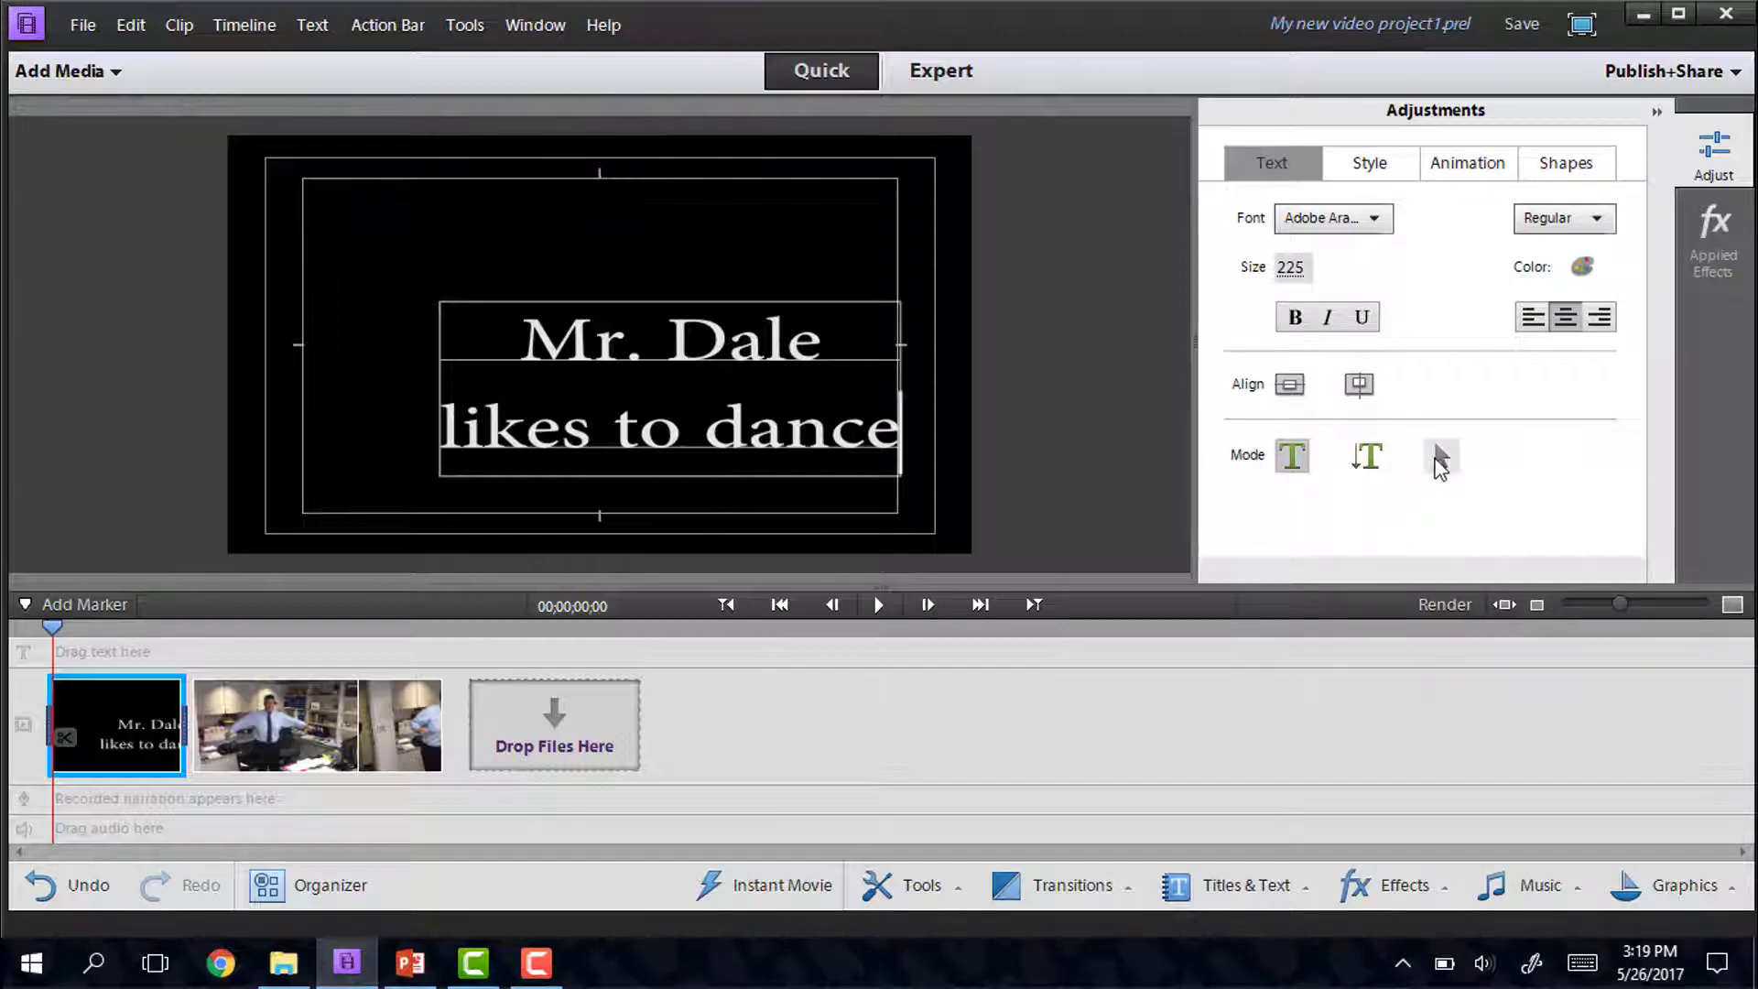
Move the title block into the middle of the frame.
{"action": "left_click", "coordinate": [1441, 458]}
{"action": "left_click_drag", "start_coordinate": [776, 277], "coordinate": [760, 261]}
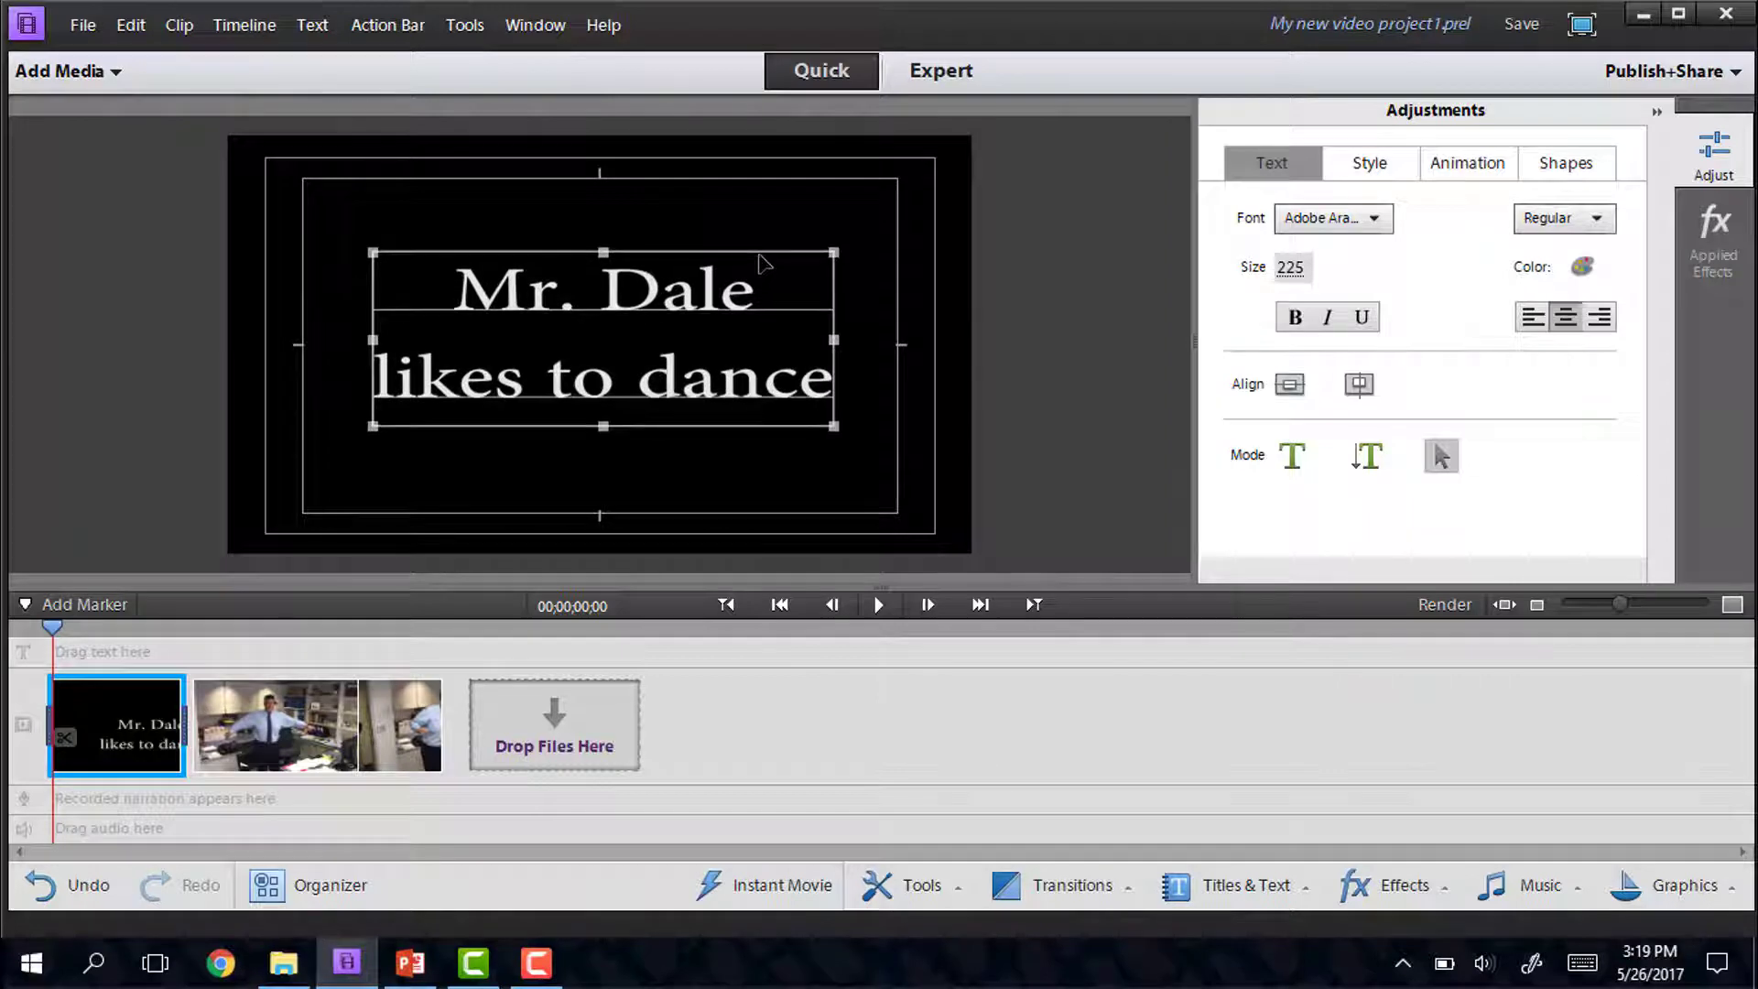
{"action": "double_click", "coordinate": [620, 305]}
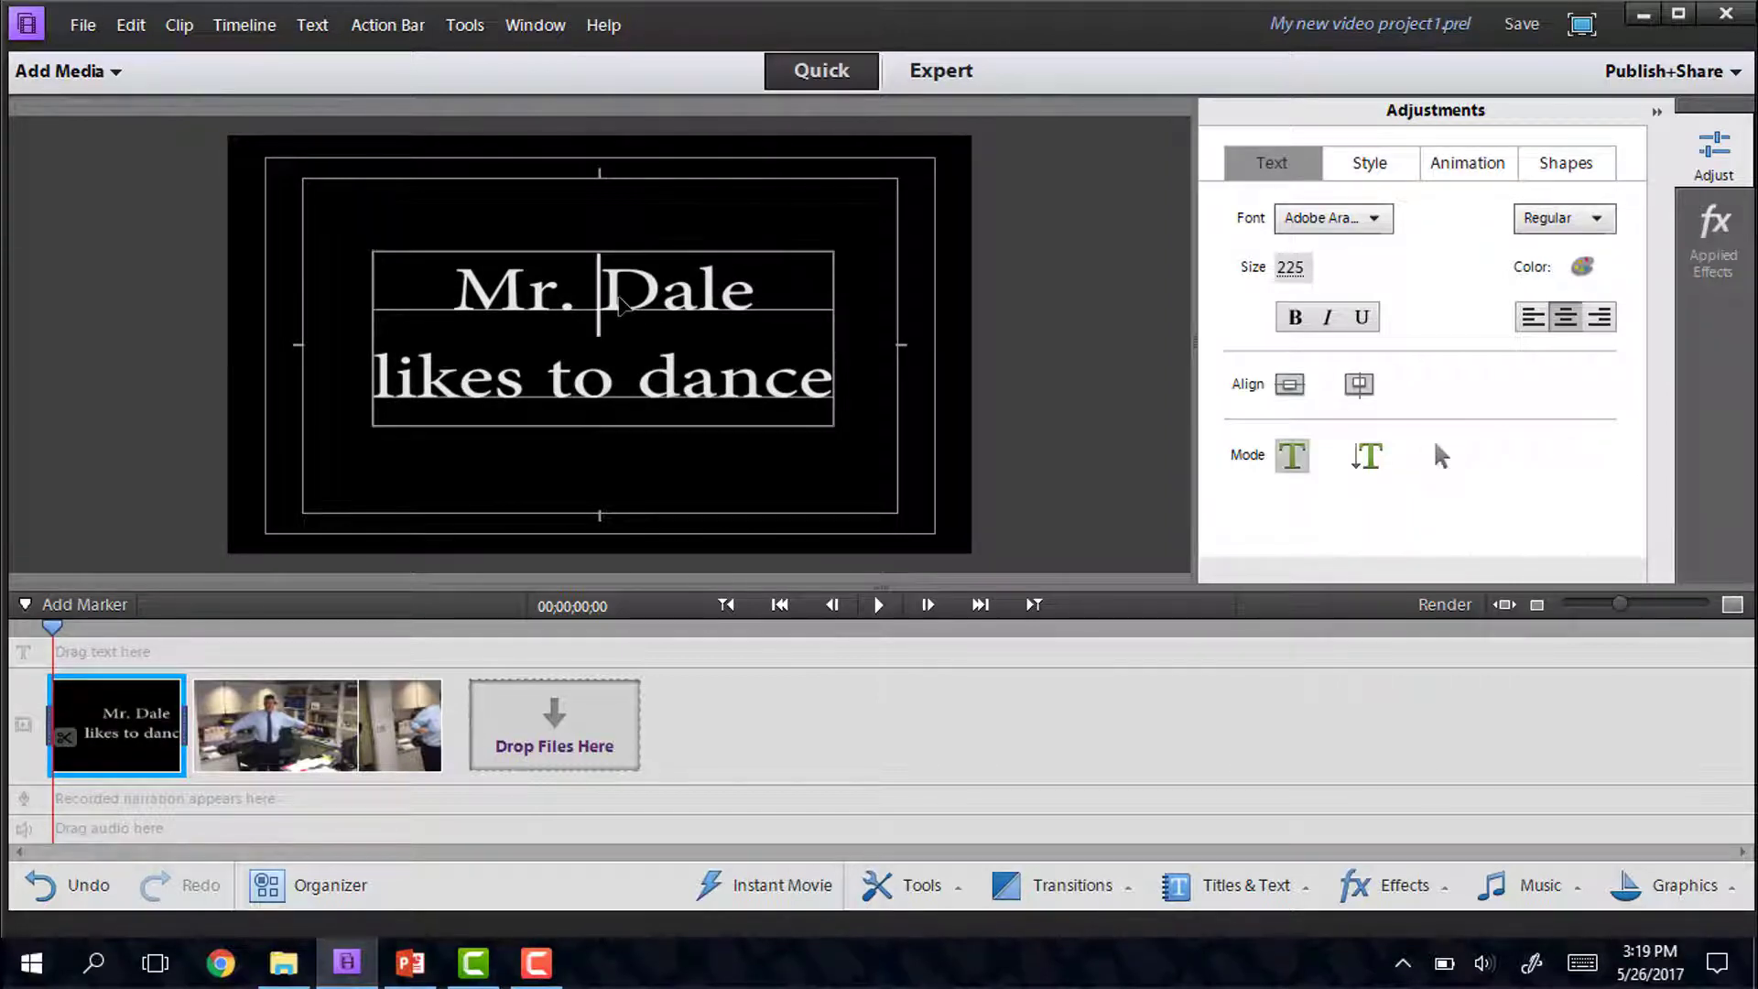
{"action": "mouse_move", "coordinate": [458, 303]}
{"action": "left_mouse_down"}
{"action": "mouse_move", "coordinate": [547, 302]}
{"action": "mouse_move", "coordinate": [472, 303]}
{"action": "left_mouse_up"}
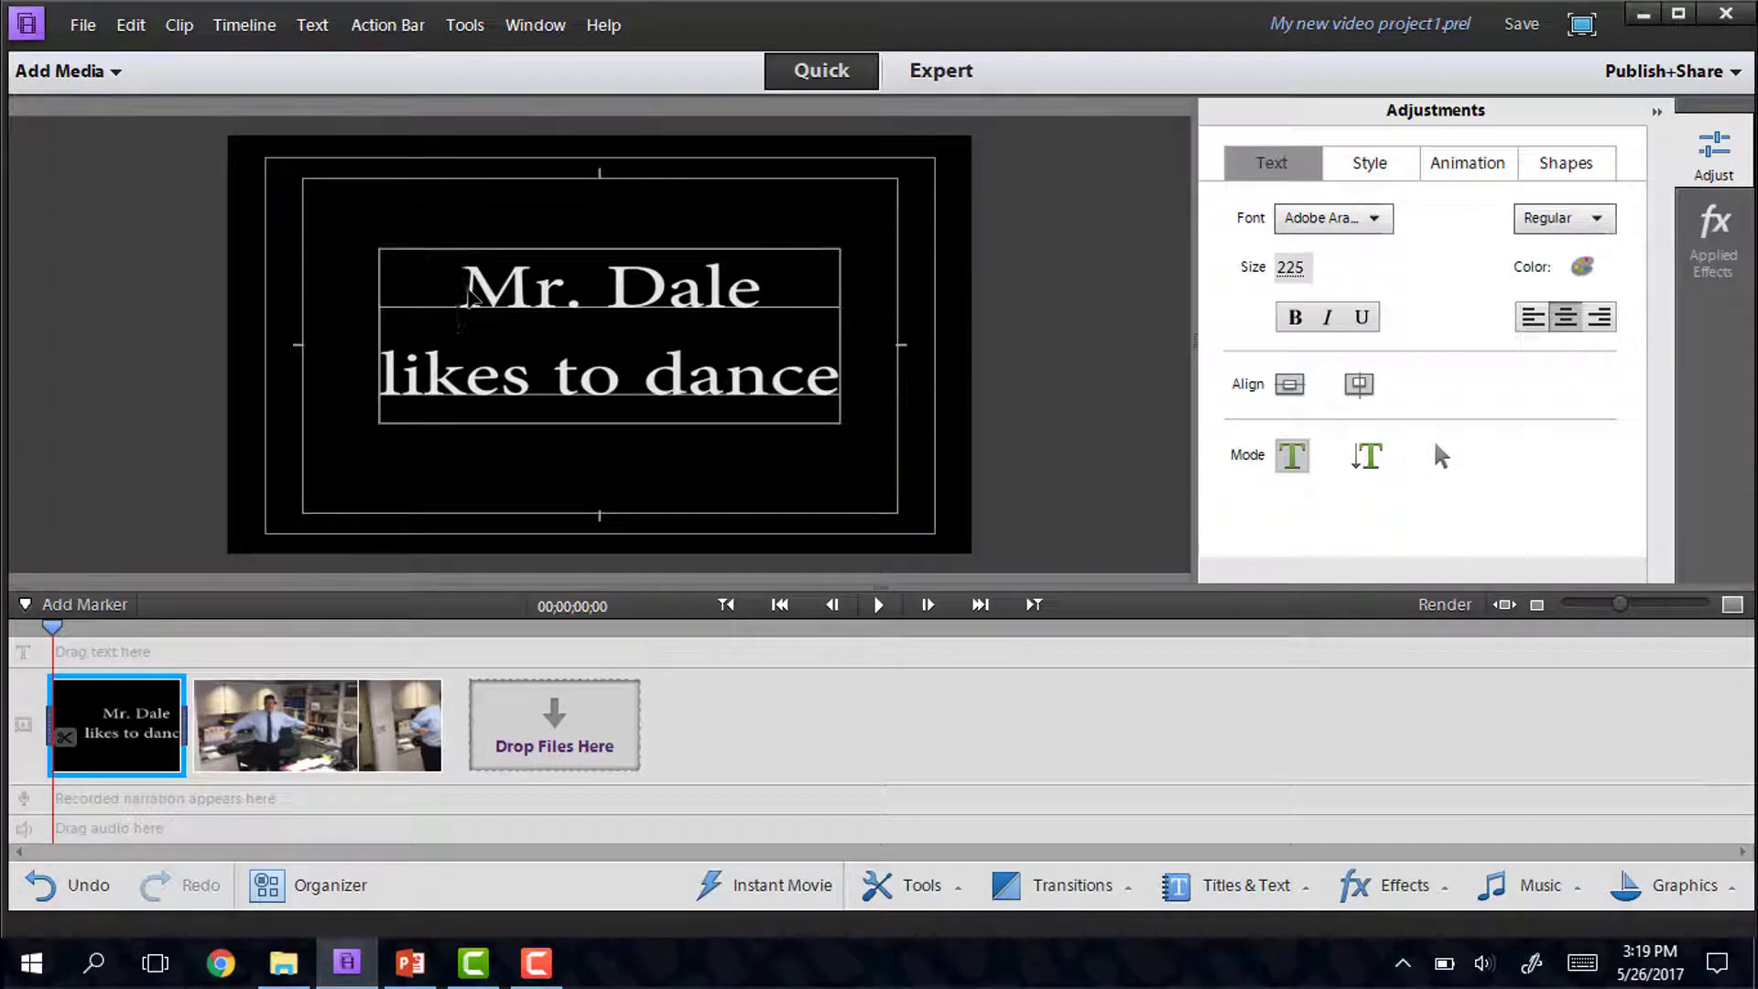
{"action": "left_click", "coordinate": [1399, 171]}
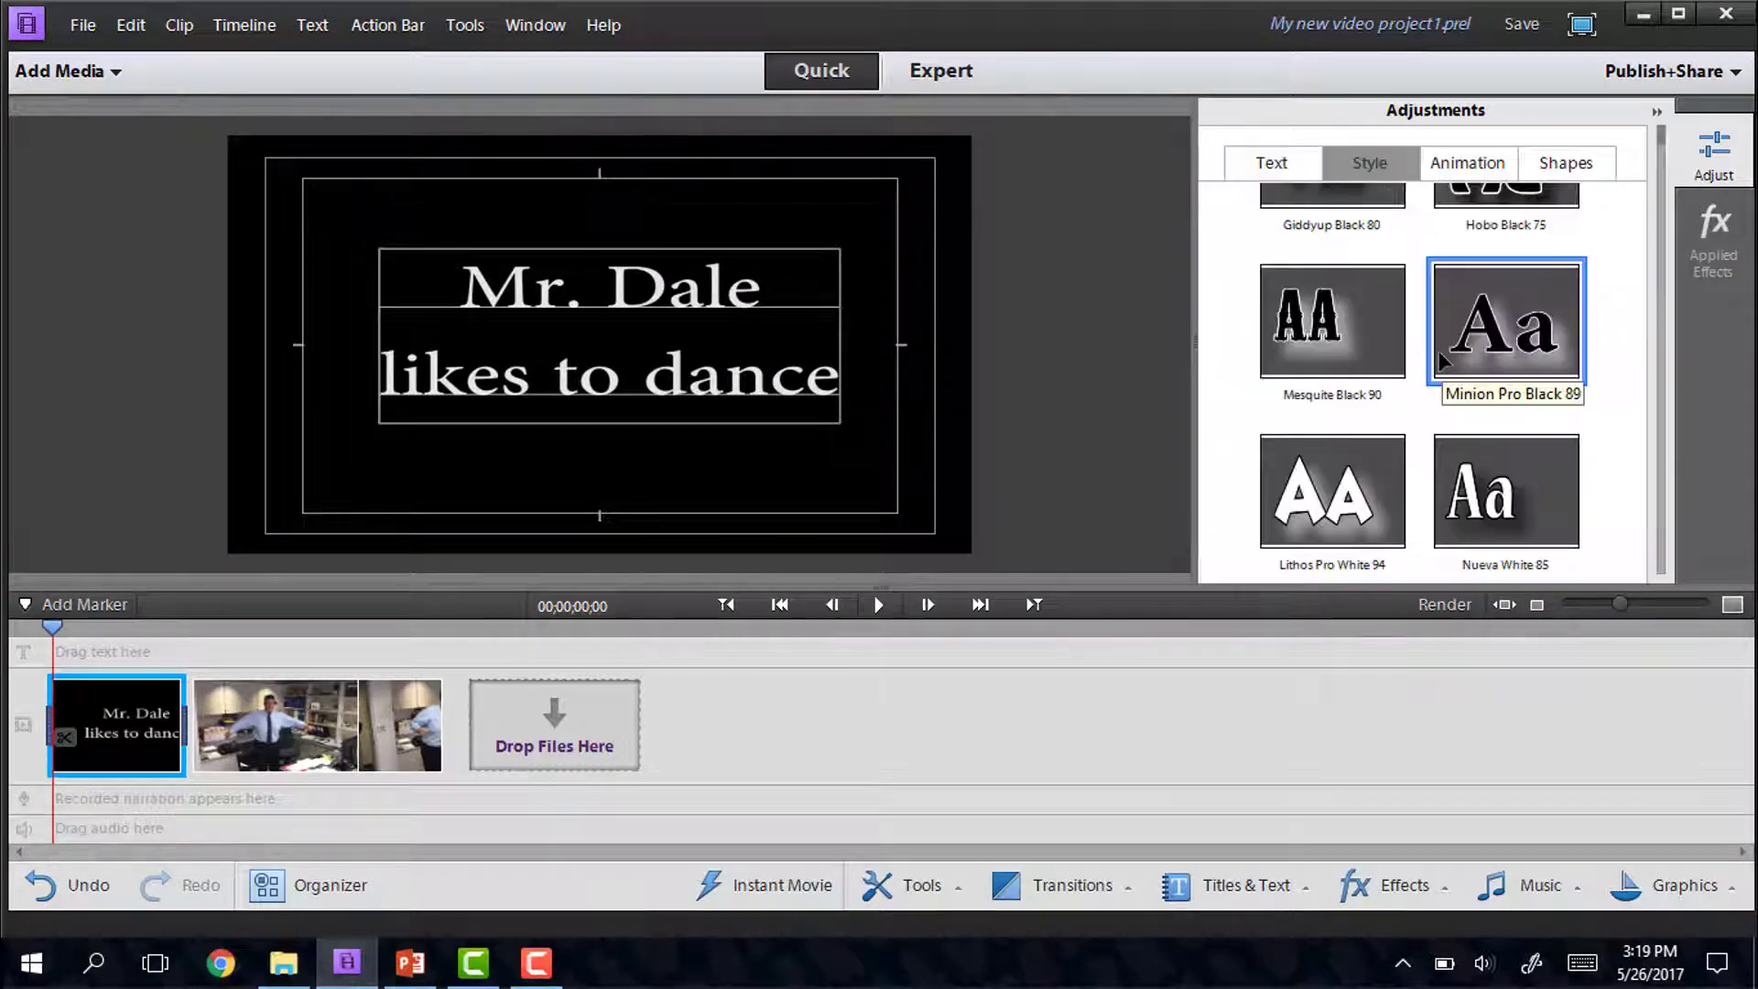
Apply the Lithos Pro White 94 style to the title.
{"action": "scroll", "coordinate": [1442, 360], "scroll_direction": "up", "scroll_amount": 3}
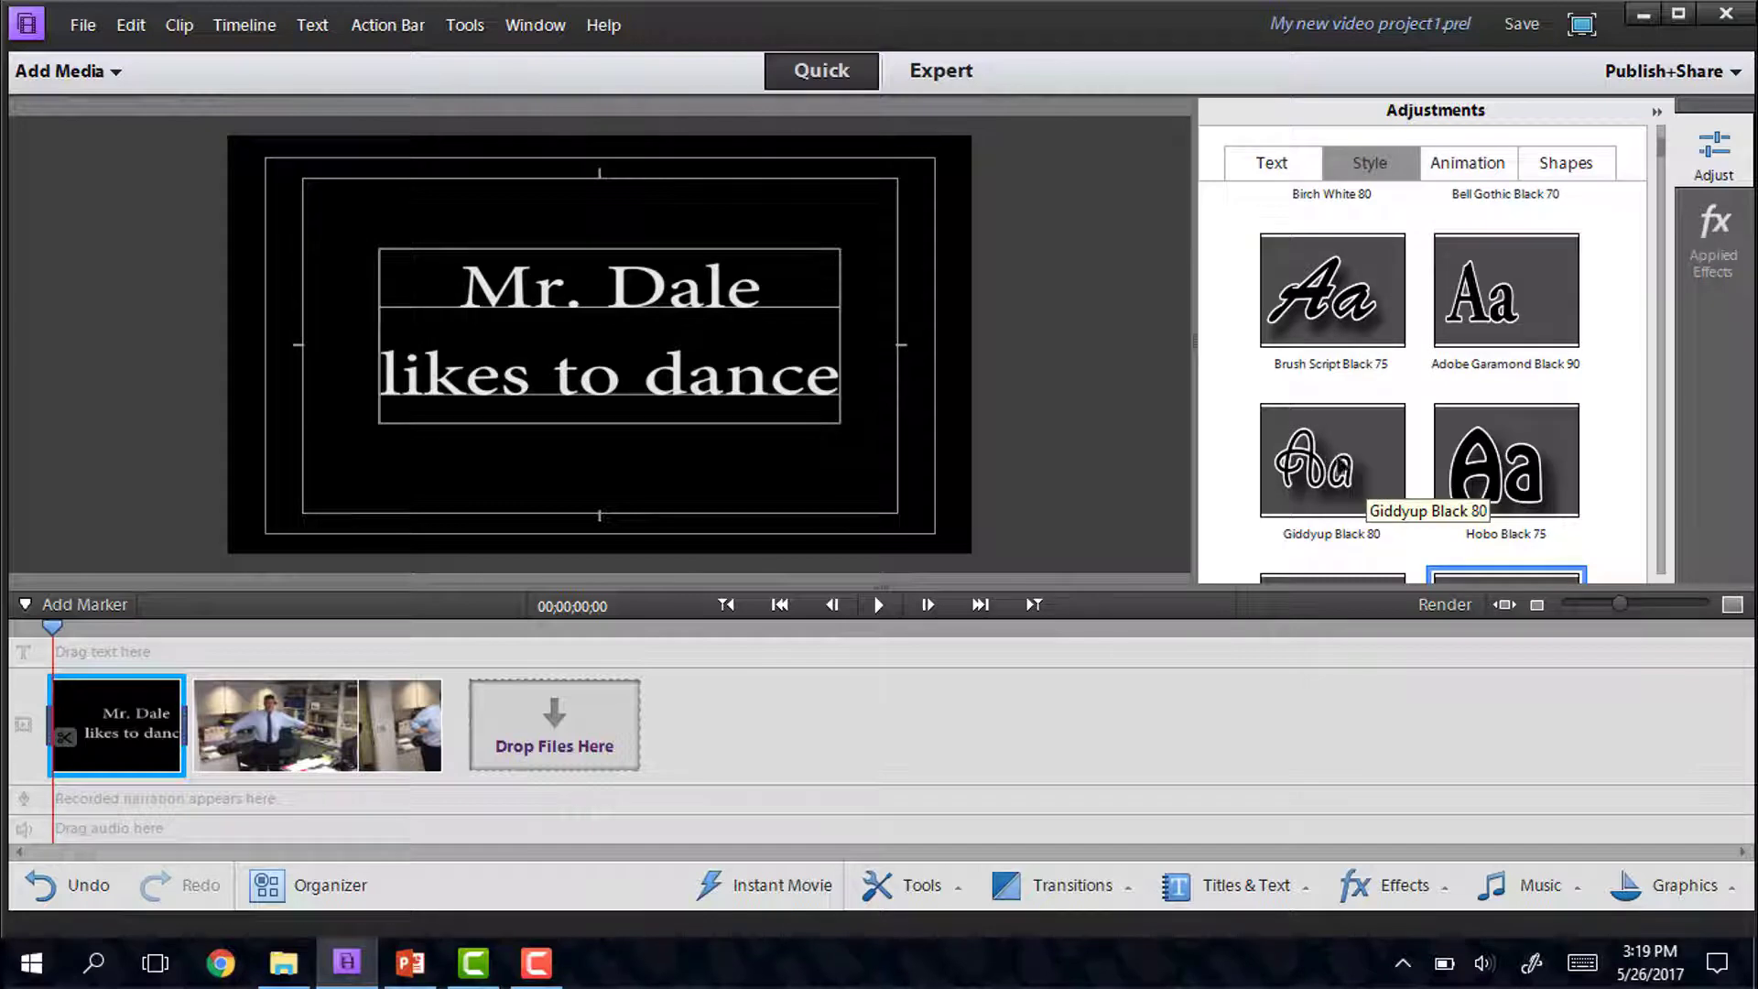
{"action": "scroll", "coordinate": [1433, 458], "scroll_direction": "down", "scroll_amount": 3}
{"action": "left_click", "coordinate": [1332, 490]}
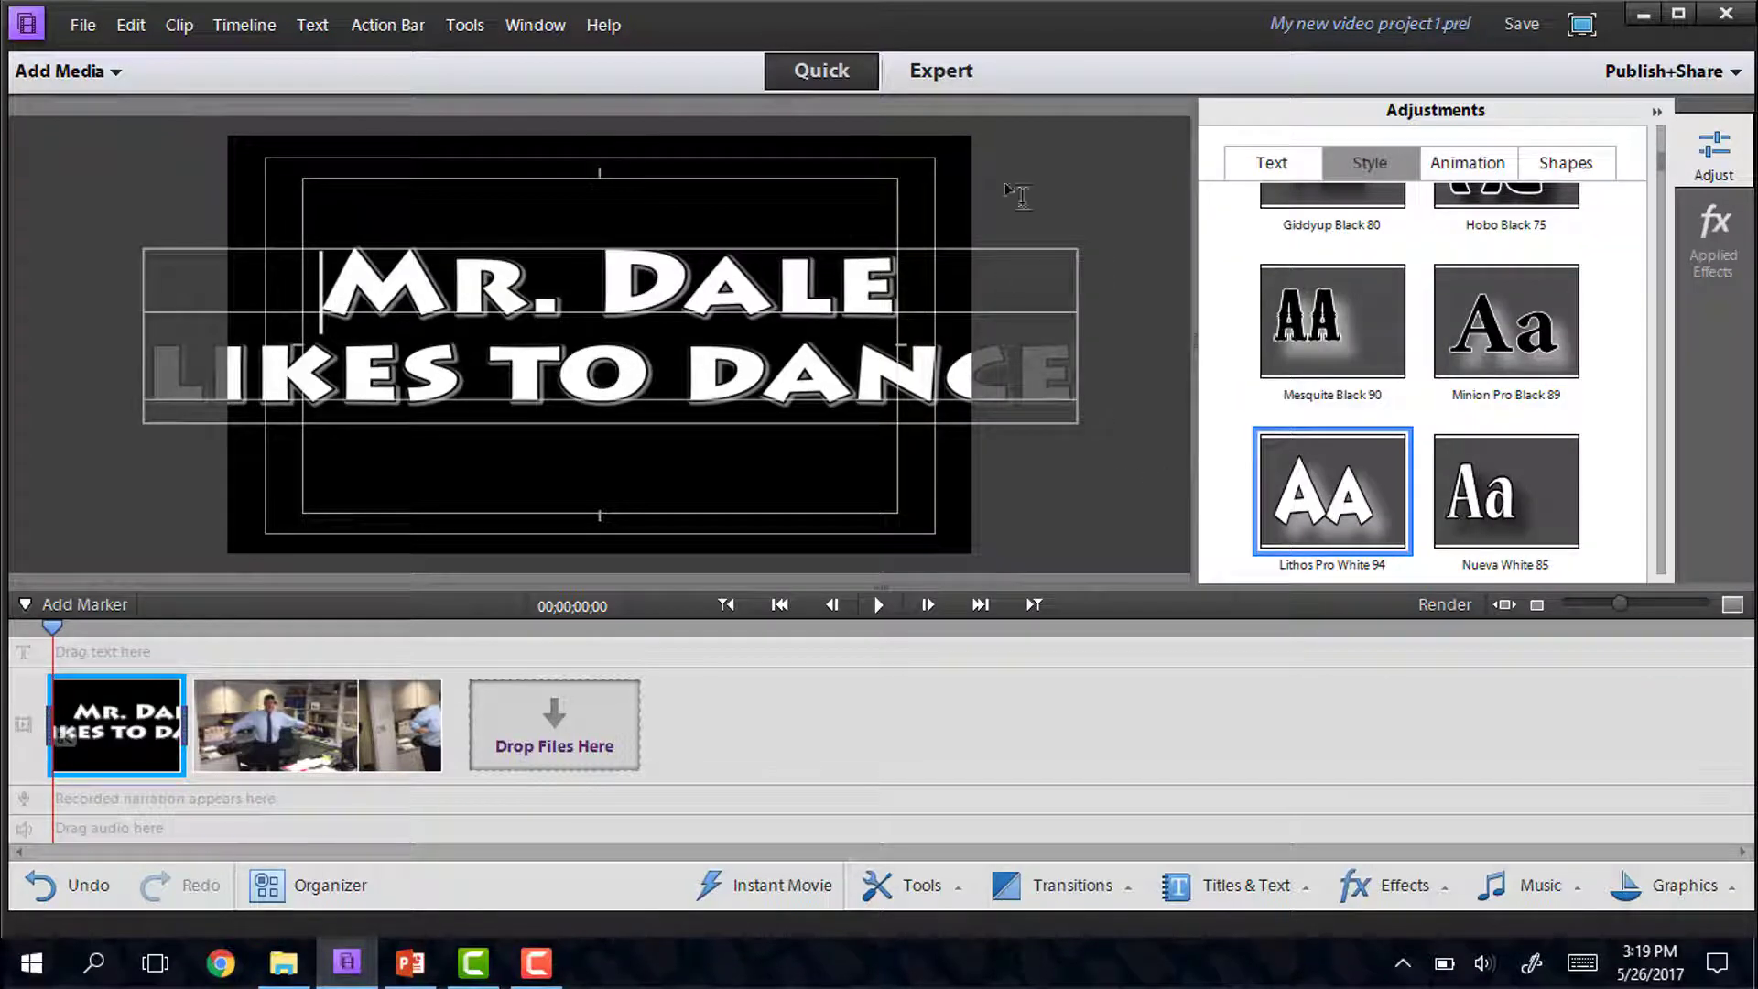
Pull the text box's right and left edges inward so both lines fit the frame.
{"action": "left_click", "coordinate": [1264, 163]}
{"action": "left_click", "coordinate": [1079, 307]}
{"action": "left_click", "coordinate": [1440, 455]}
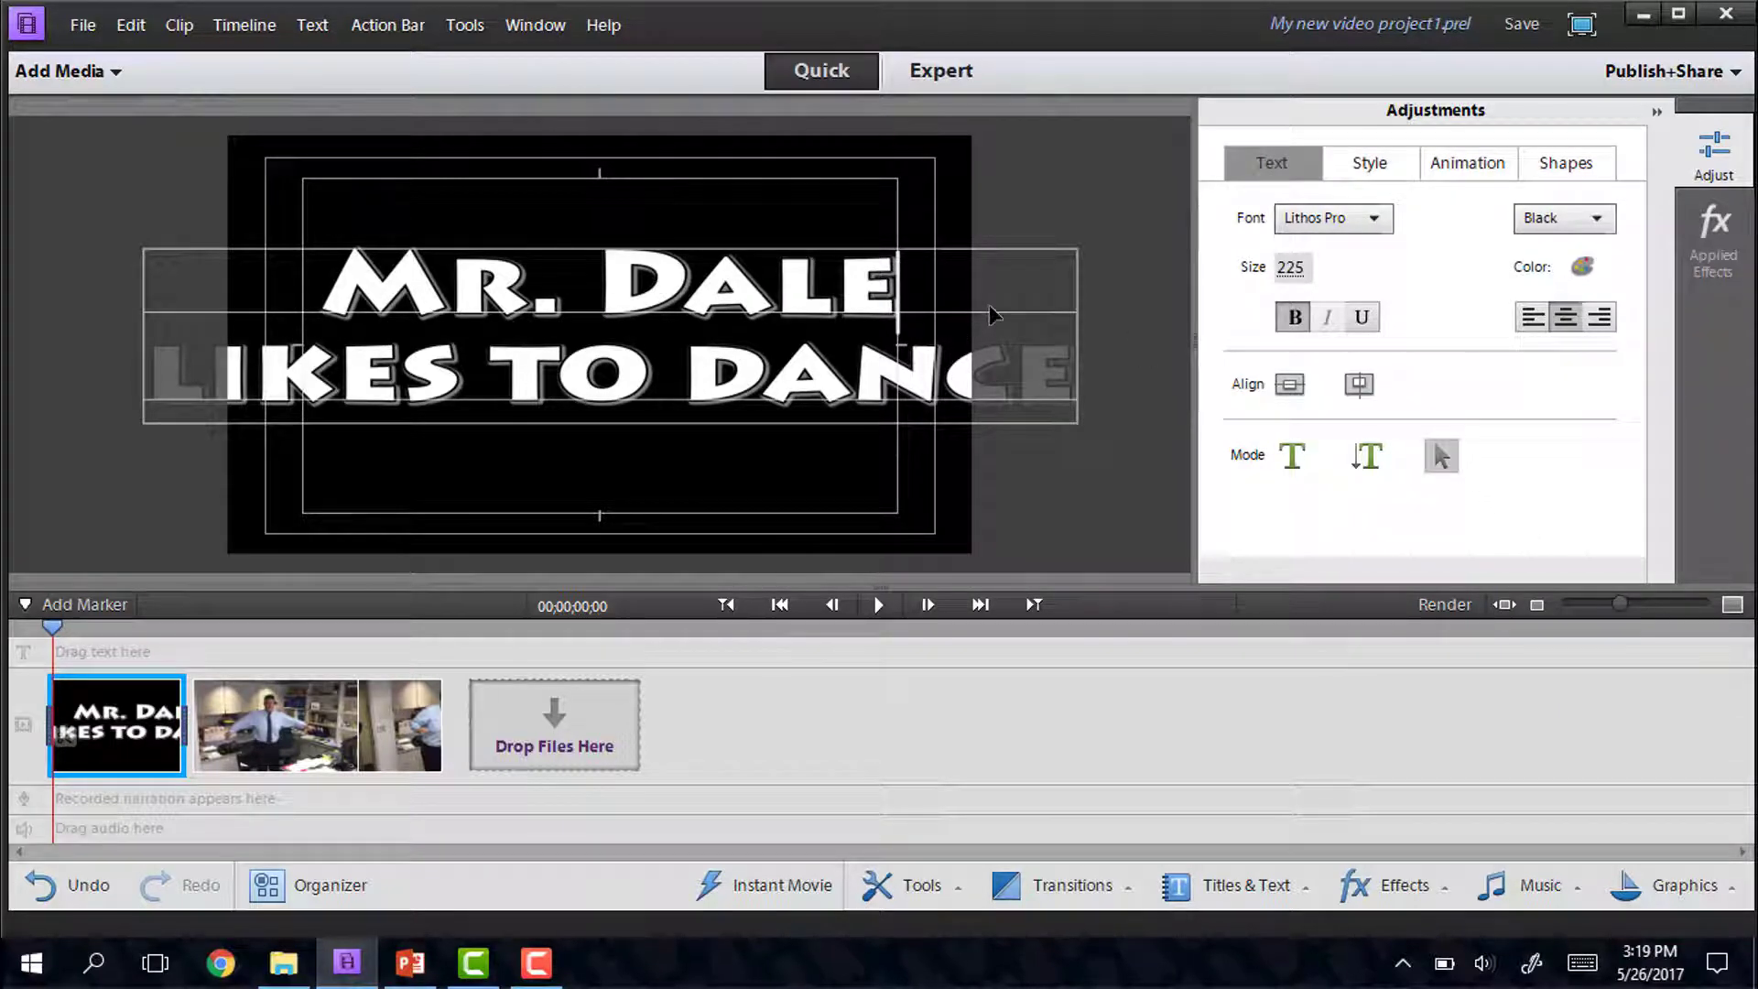
{"action": "left_click_drag", "start_coordinate": [1077, 337], "coordinate": [879, 351]}
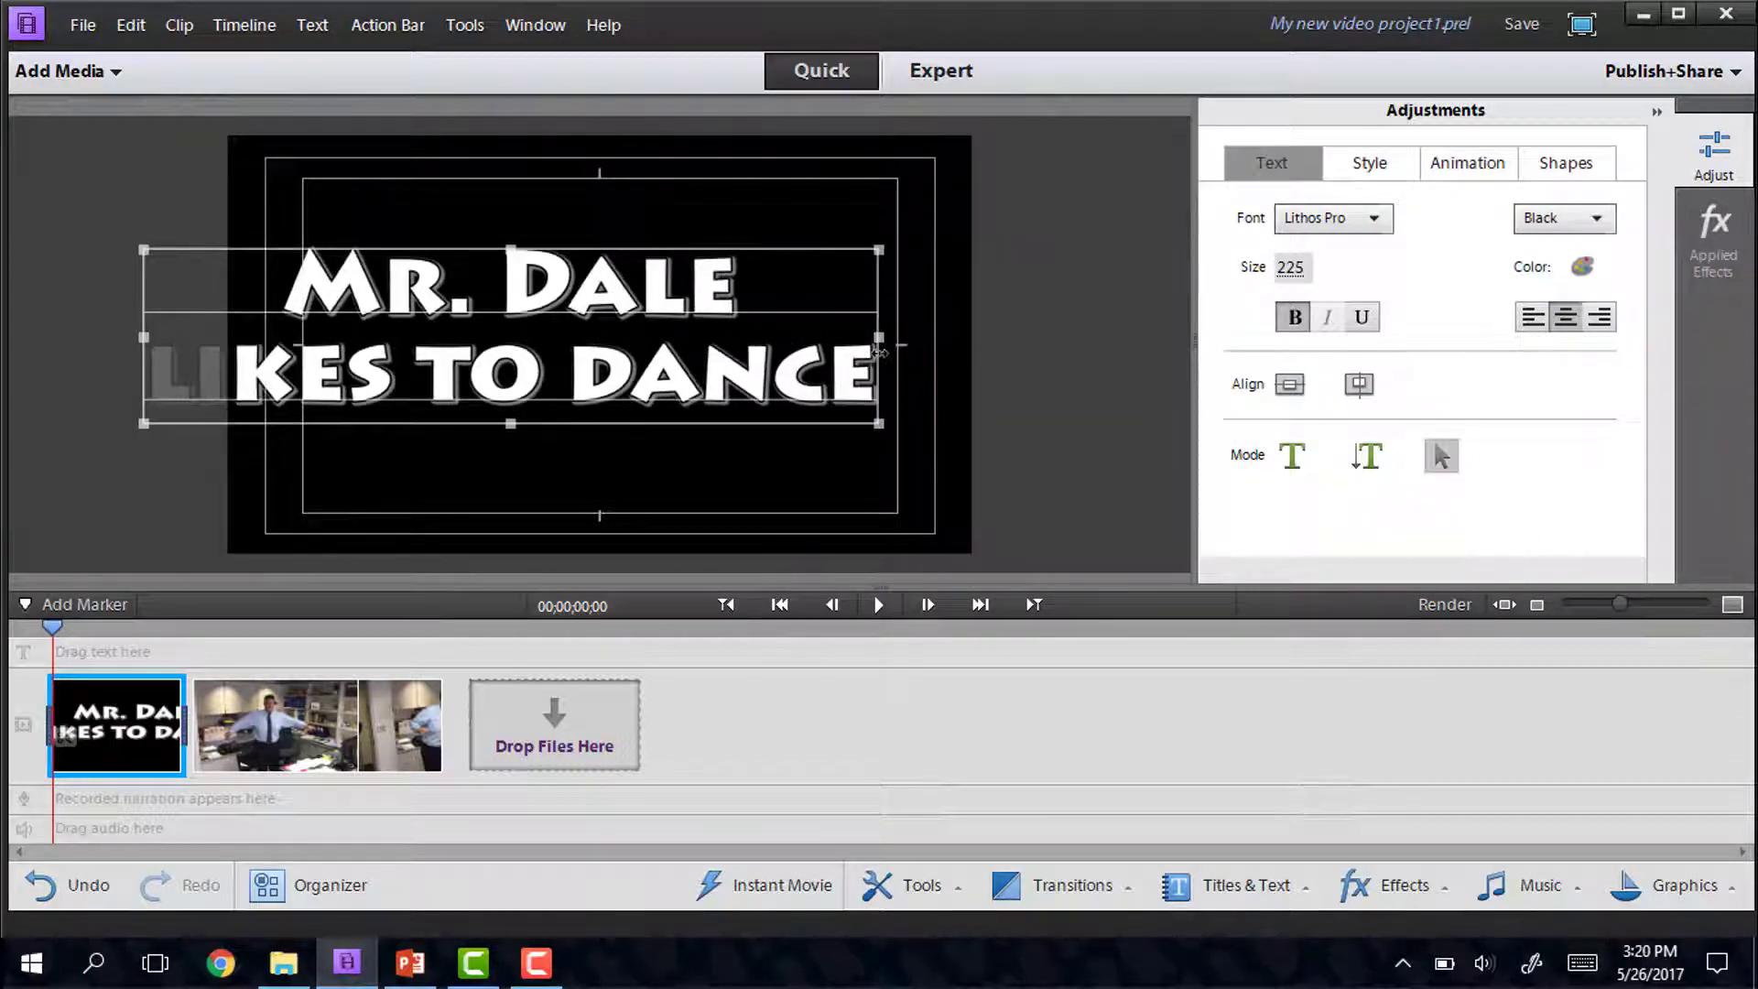
{"action": "left_click_drag", "start_coordinate": [144, 337], "coordinate": [313, 341]}
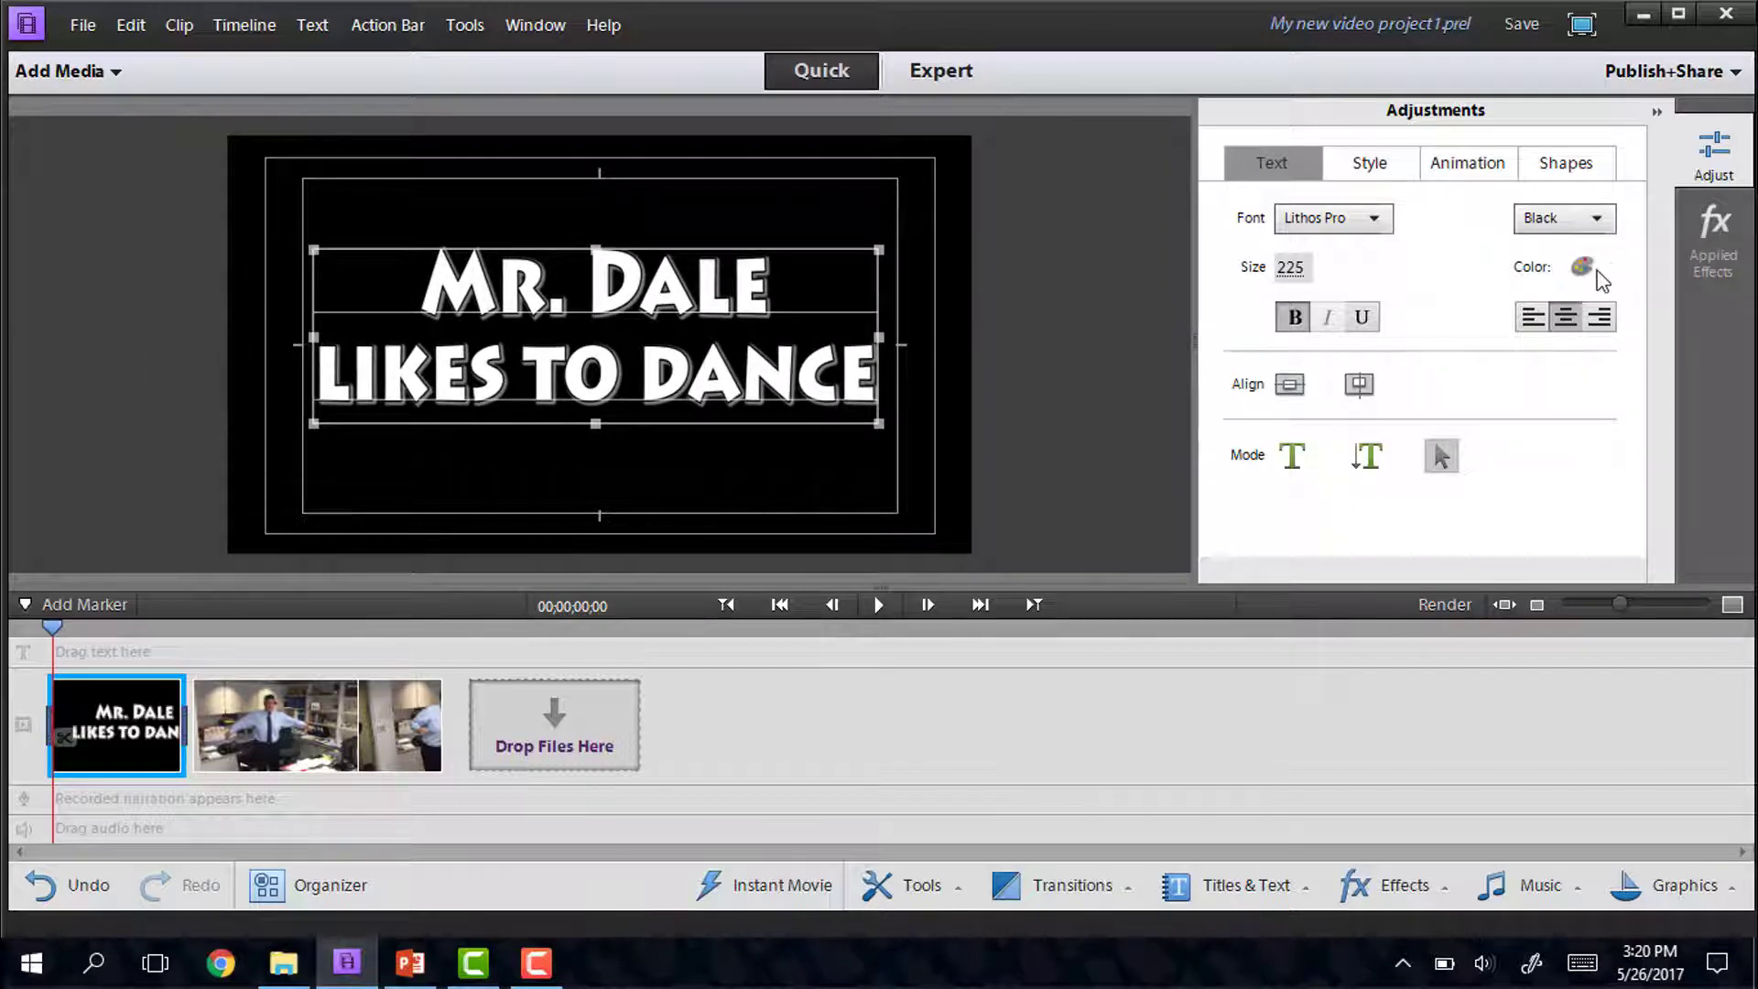
Fill the title text with green (RGB 77, 153, 15).
{"action": "left_click", "coordinate": [1583, 266]}
{"action": "left_click", "coordinate": [951, 259]}
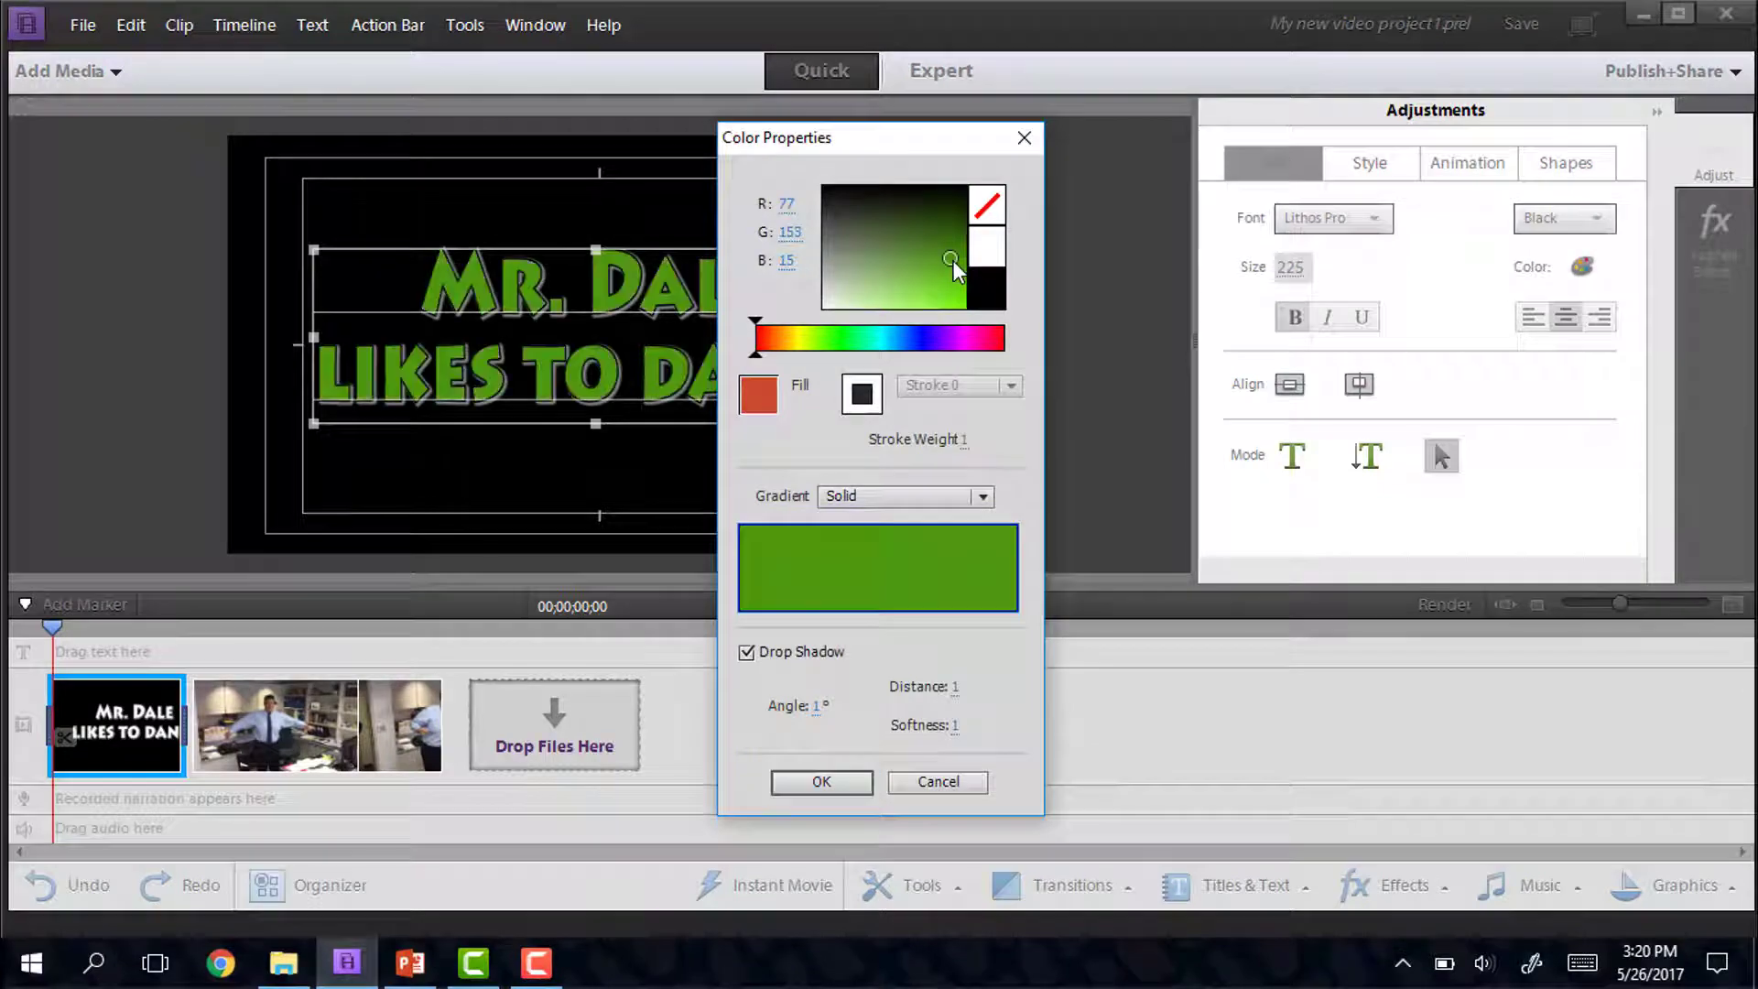
{"action": "left_click", "coordinate": [822, 783]}
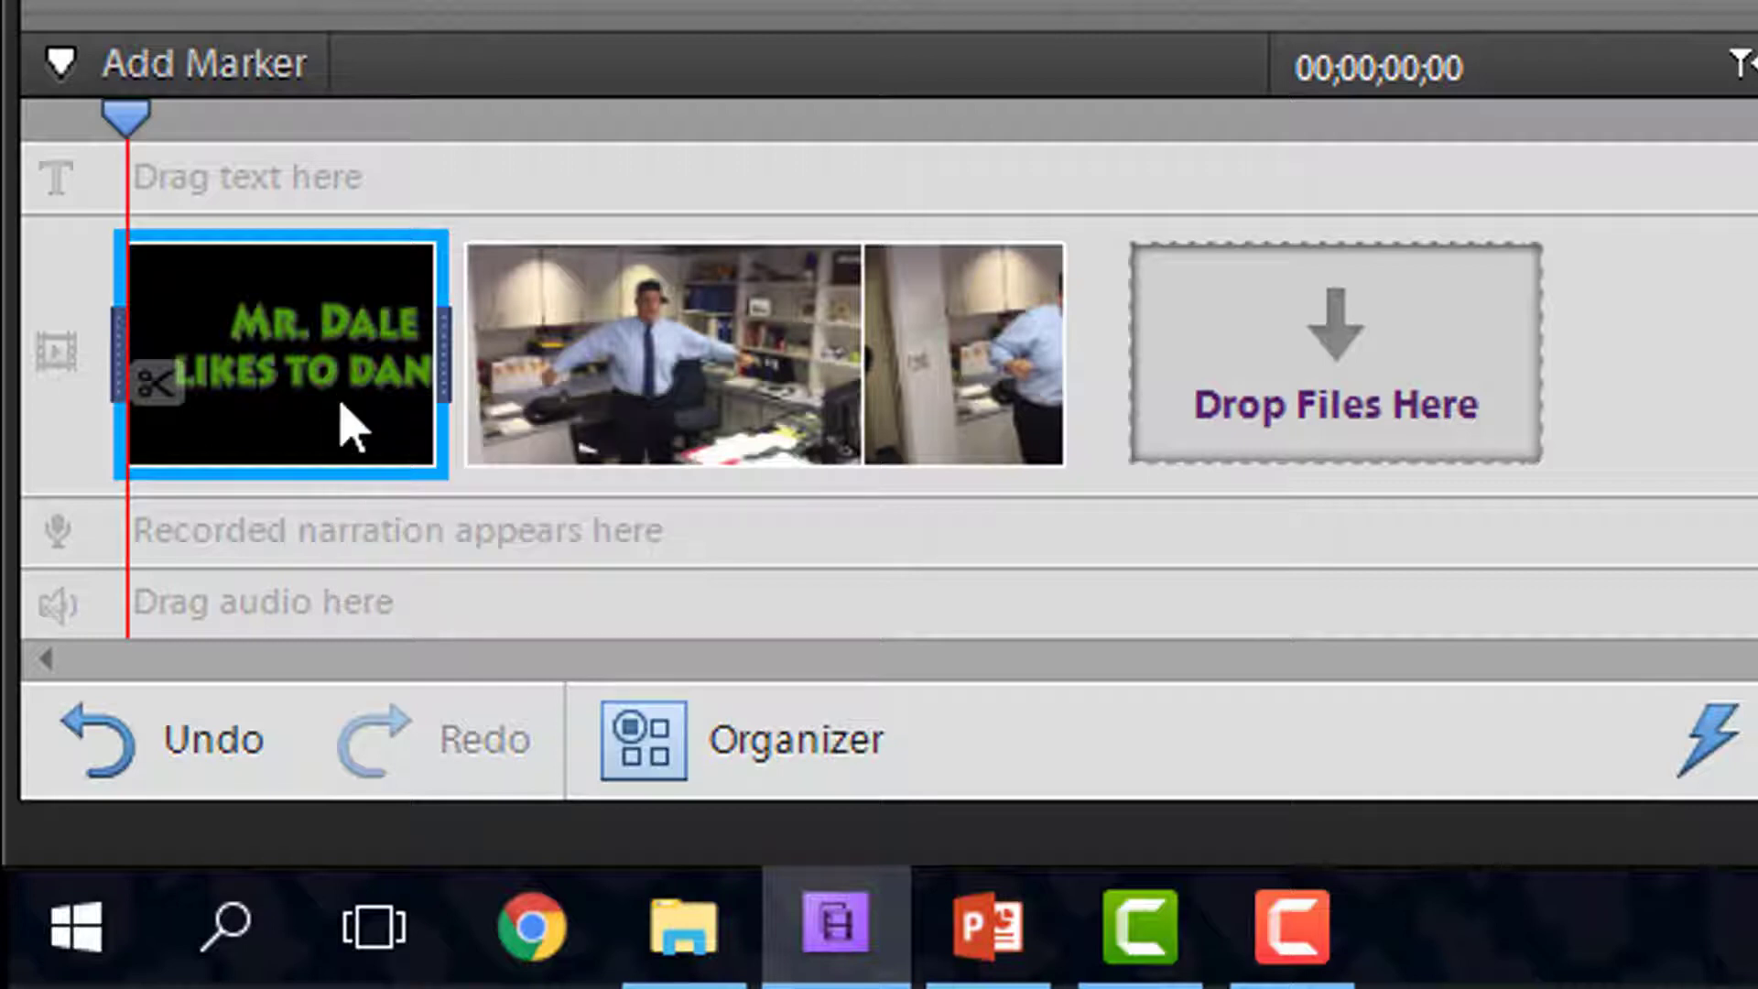
Trim the title clip shorter and set the playhead to 00;00;02;04.
{"action": "left_click_drag", "start_coordinate": [446, 353], "coordinate": [236, 344]}
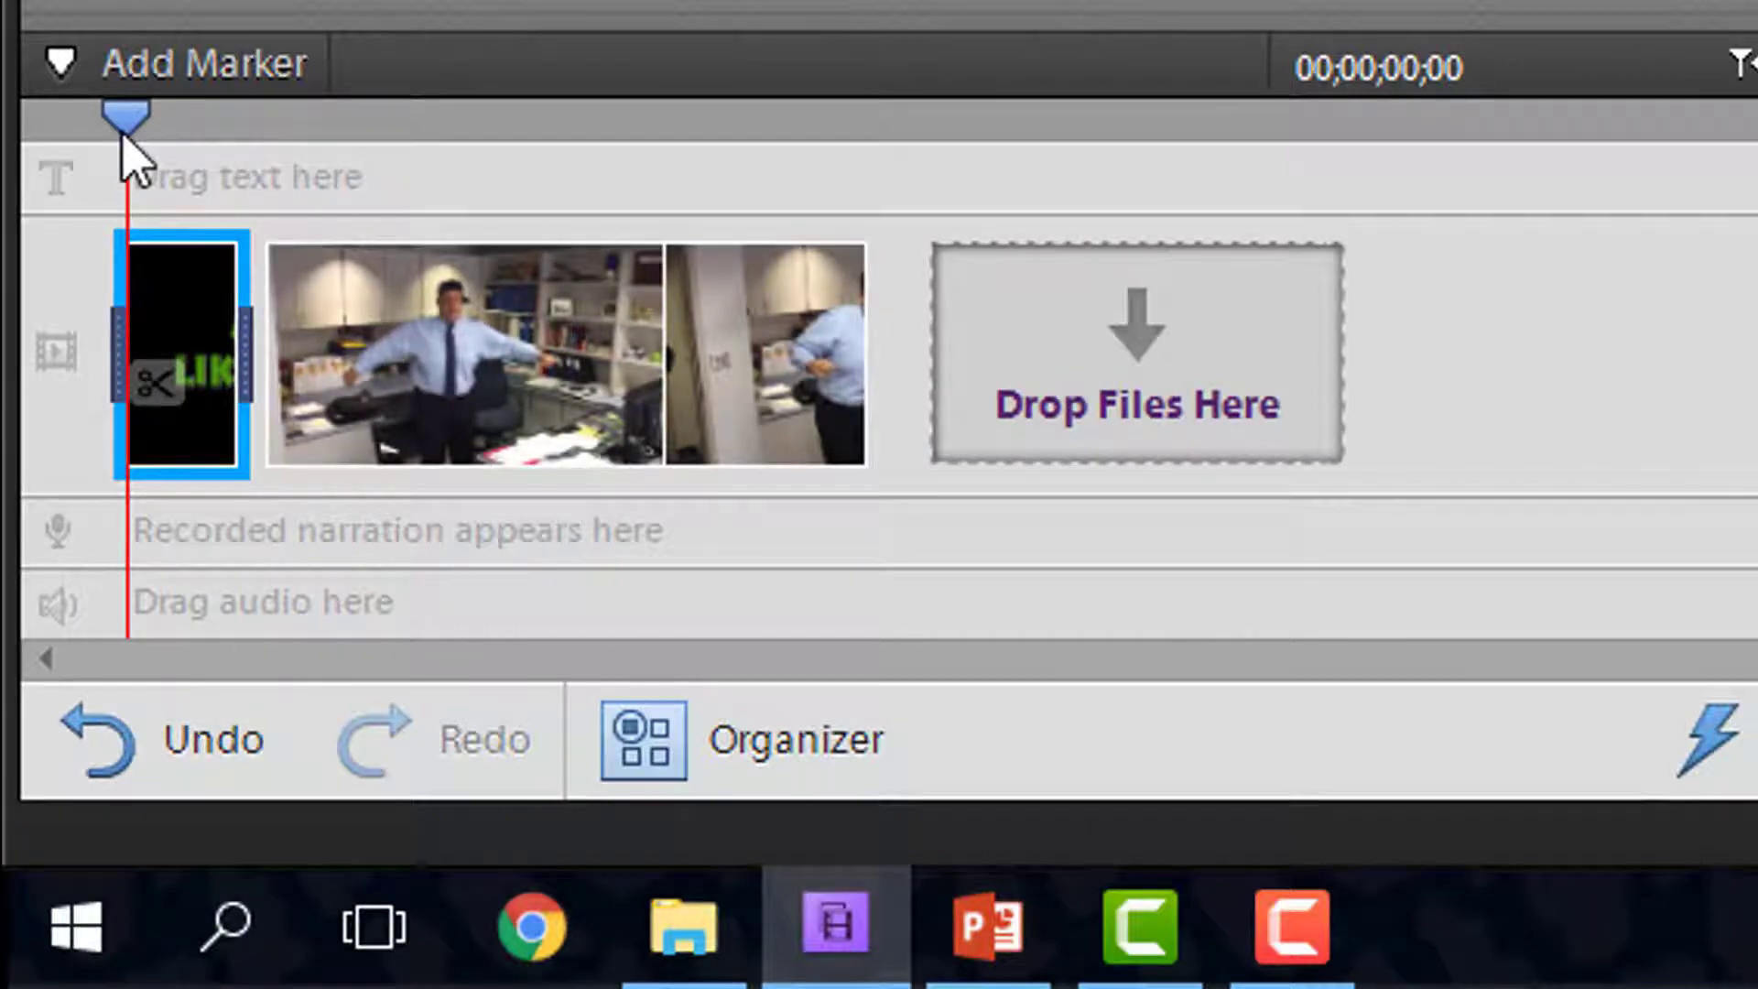
{"action": "left_click_drag", "start_coordinate": [126, 128], "coordinate": [285, 130]}
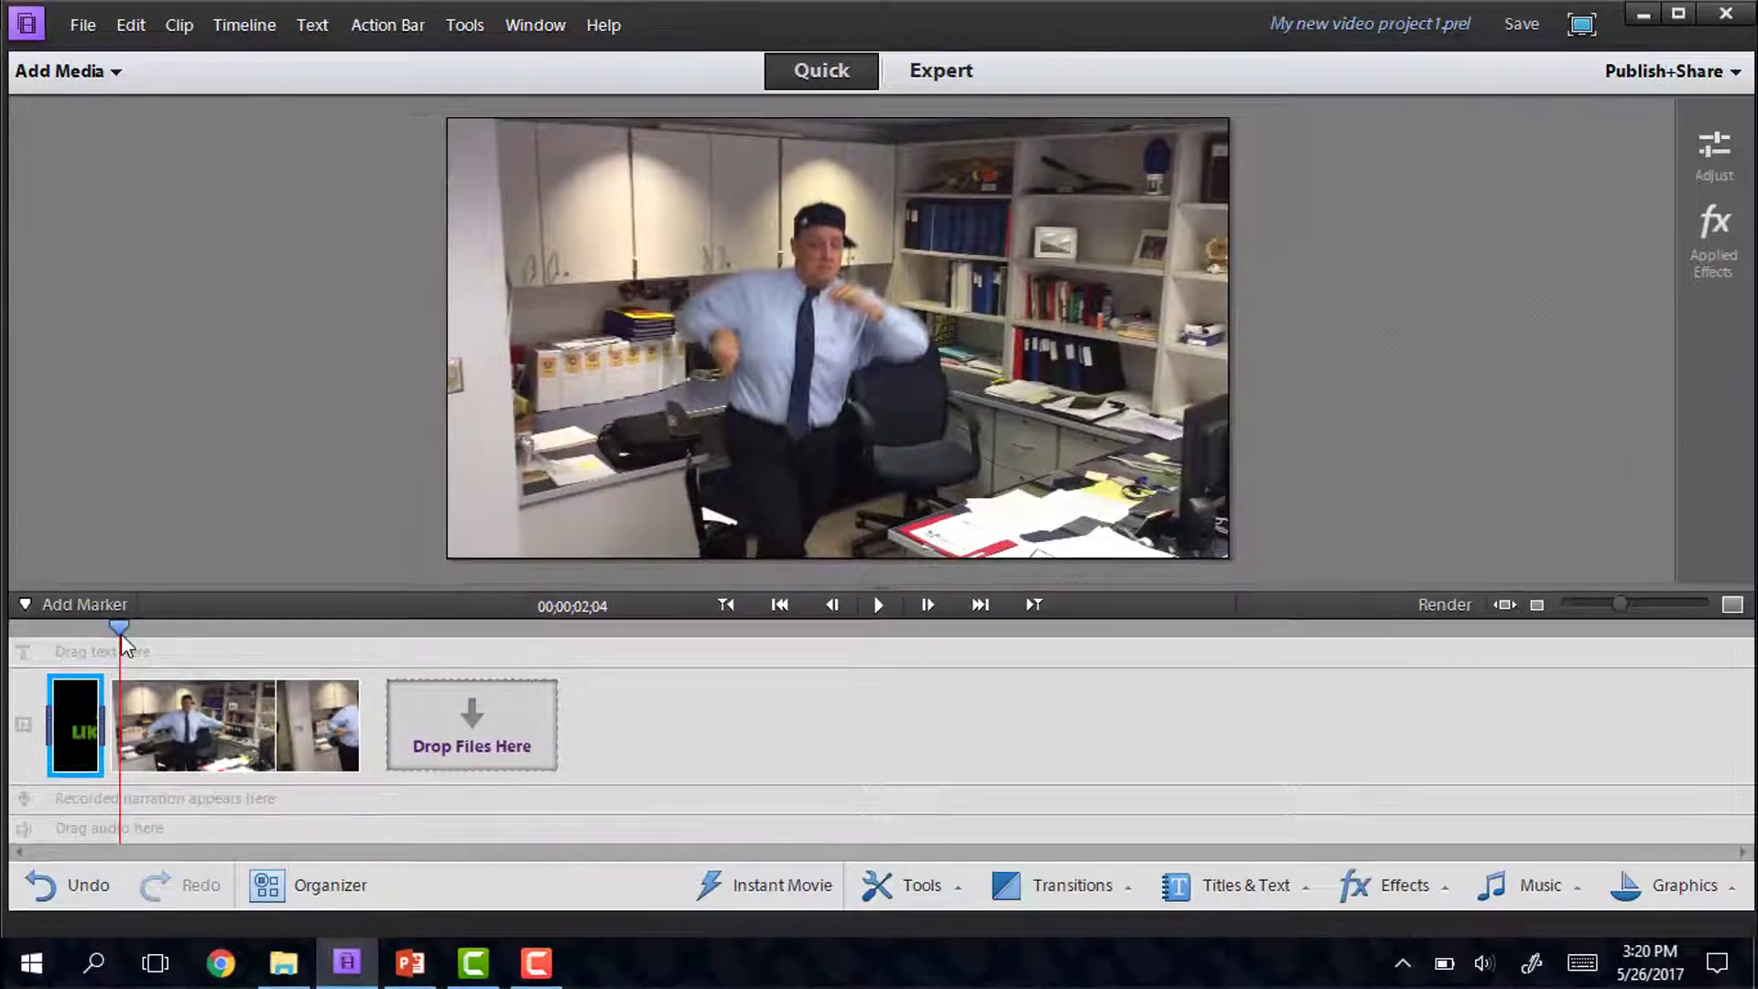
{"action": "left_click", "coordinate": [64, 659]}
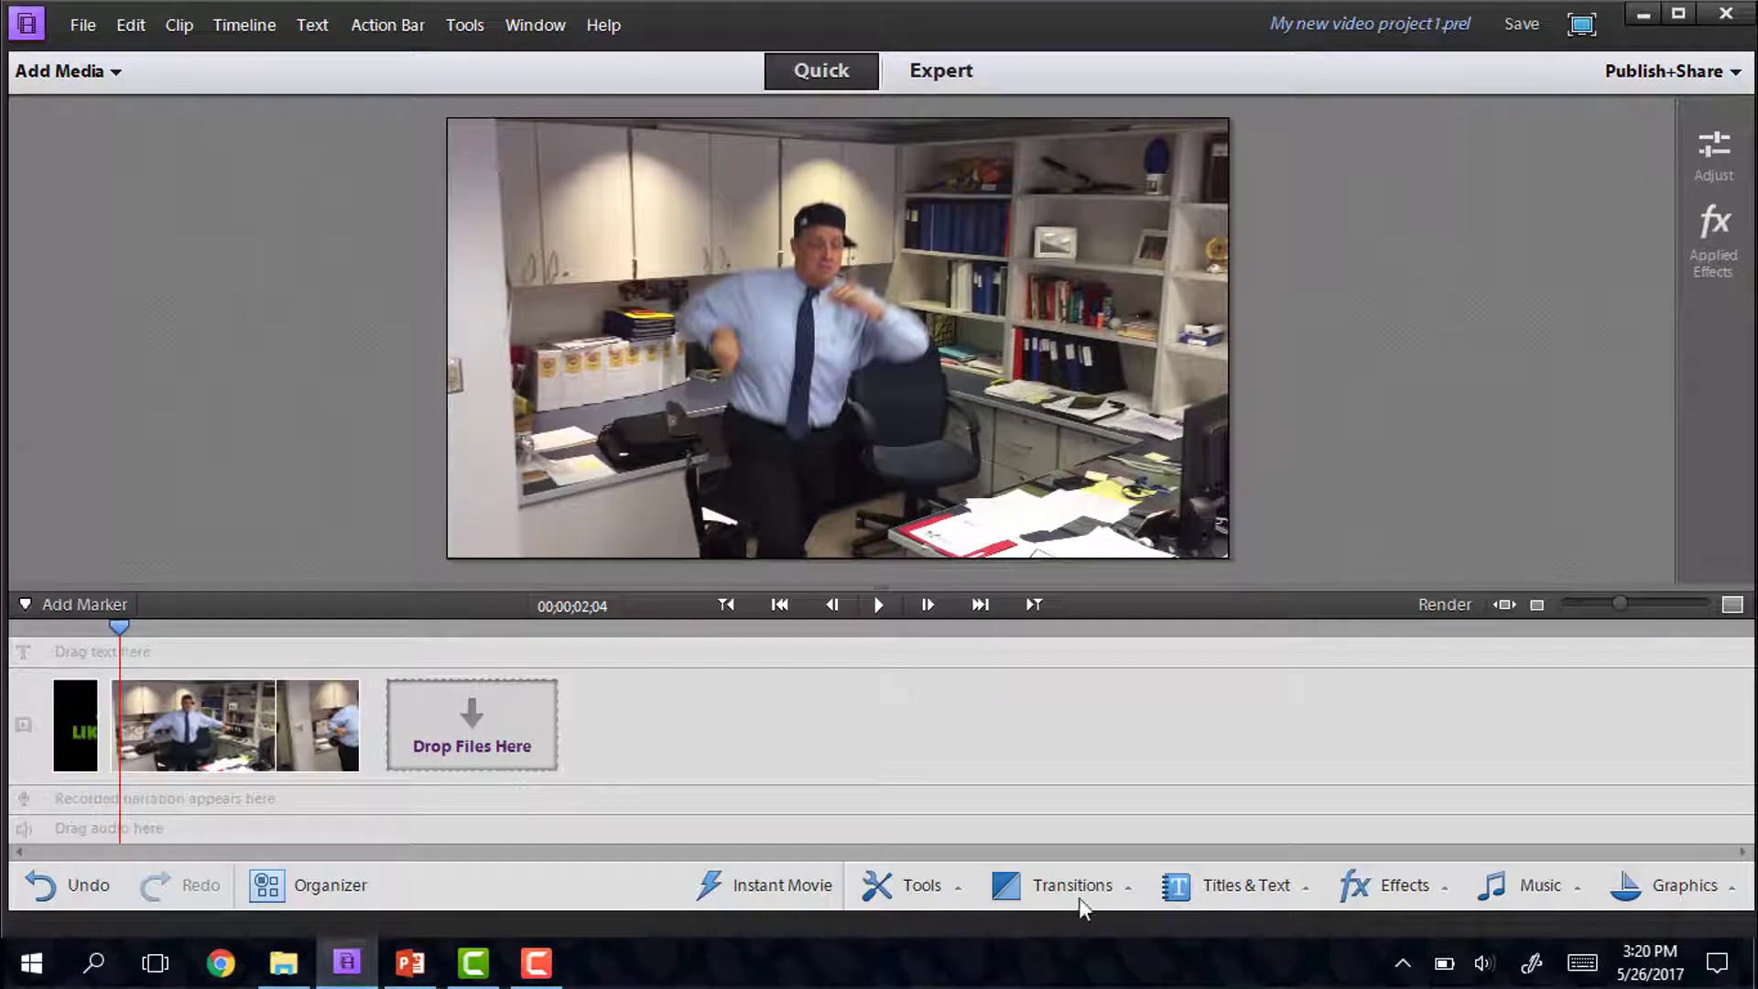
Drop a Default Text title on the text track at the playhead and select its 'Add Text' placeholder.
{"action": "left_click", "coordinate": [1207, 892]}
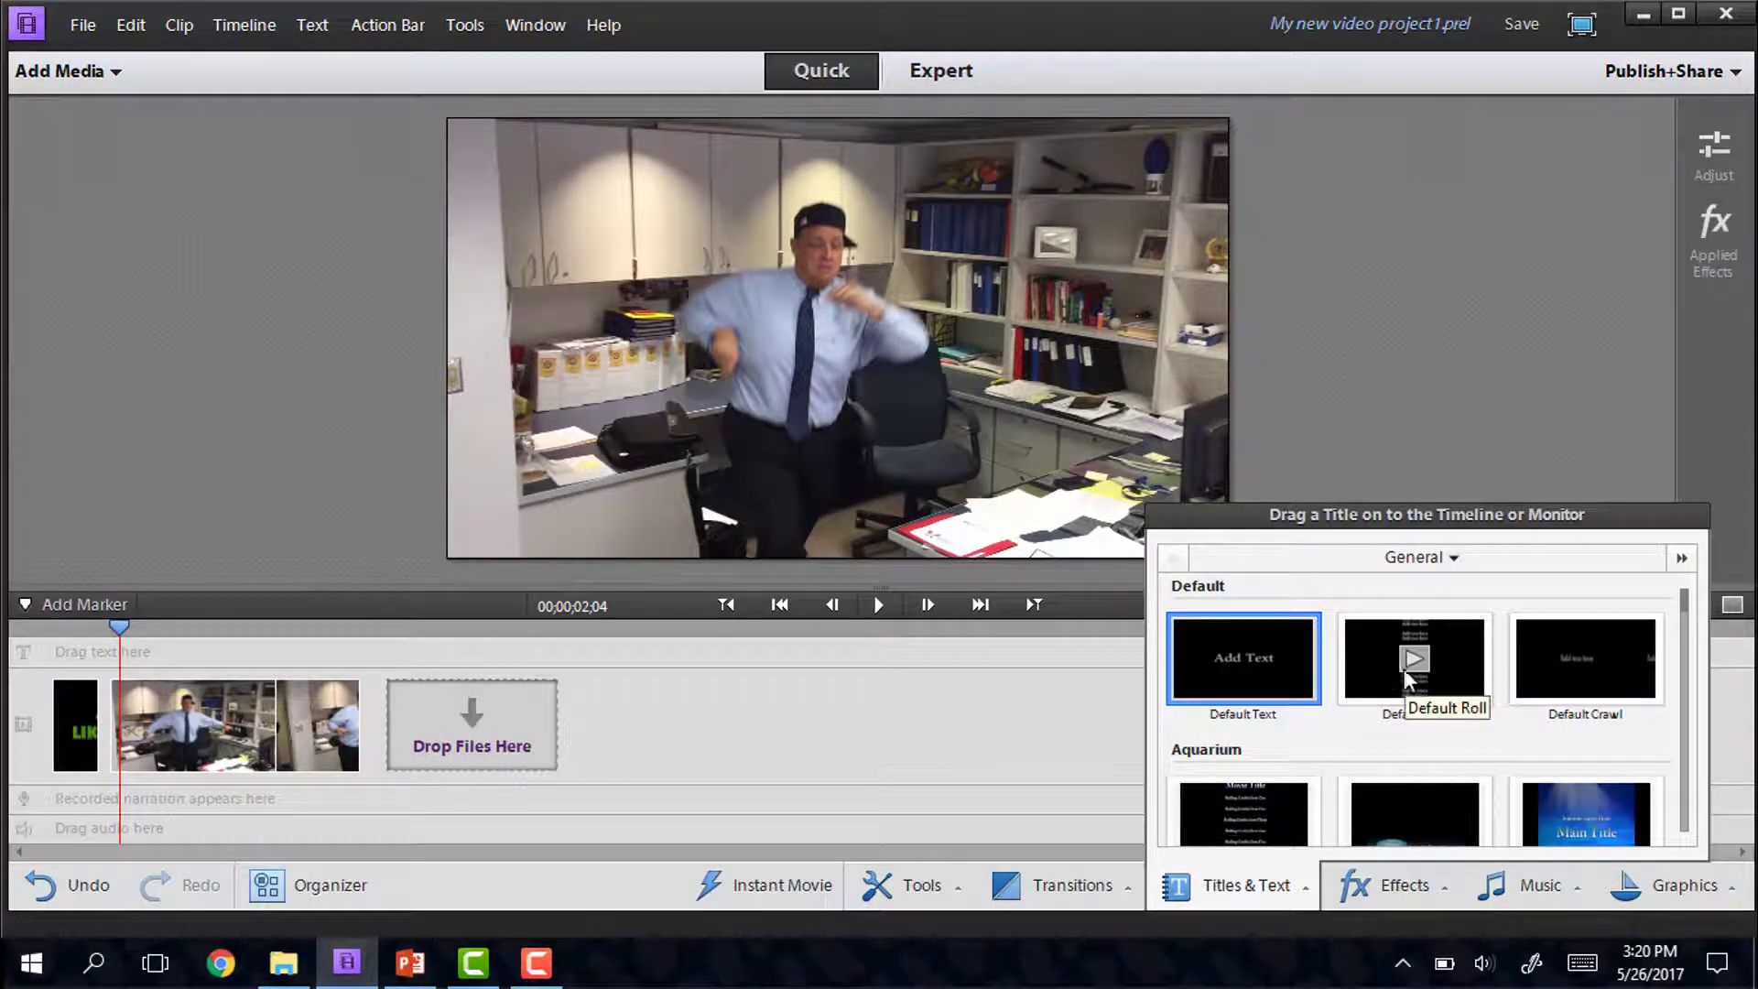
{"action": "left_click_drag", "start_coordinate": [1268, 673], "coordinate": [136, 658]}
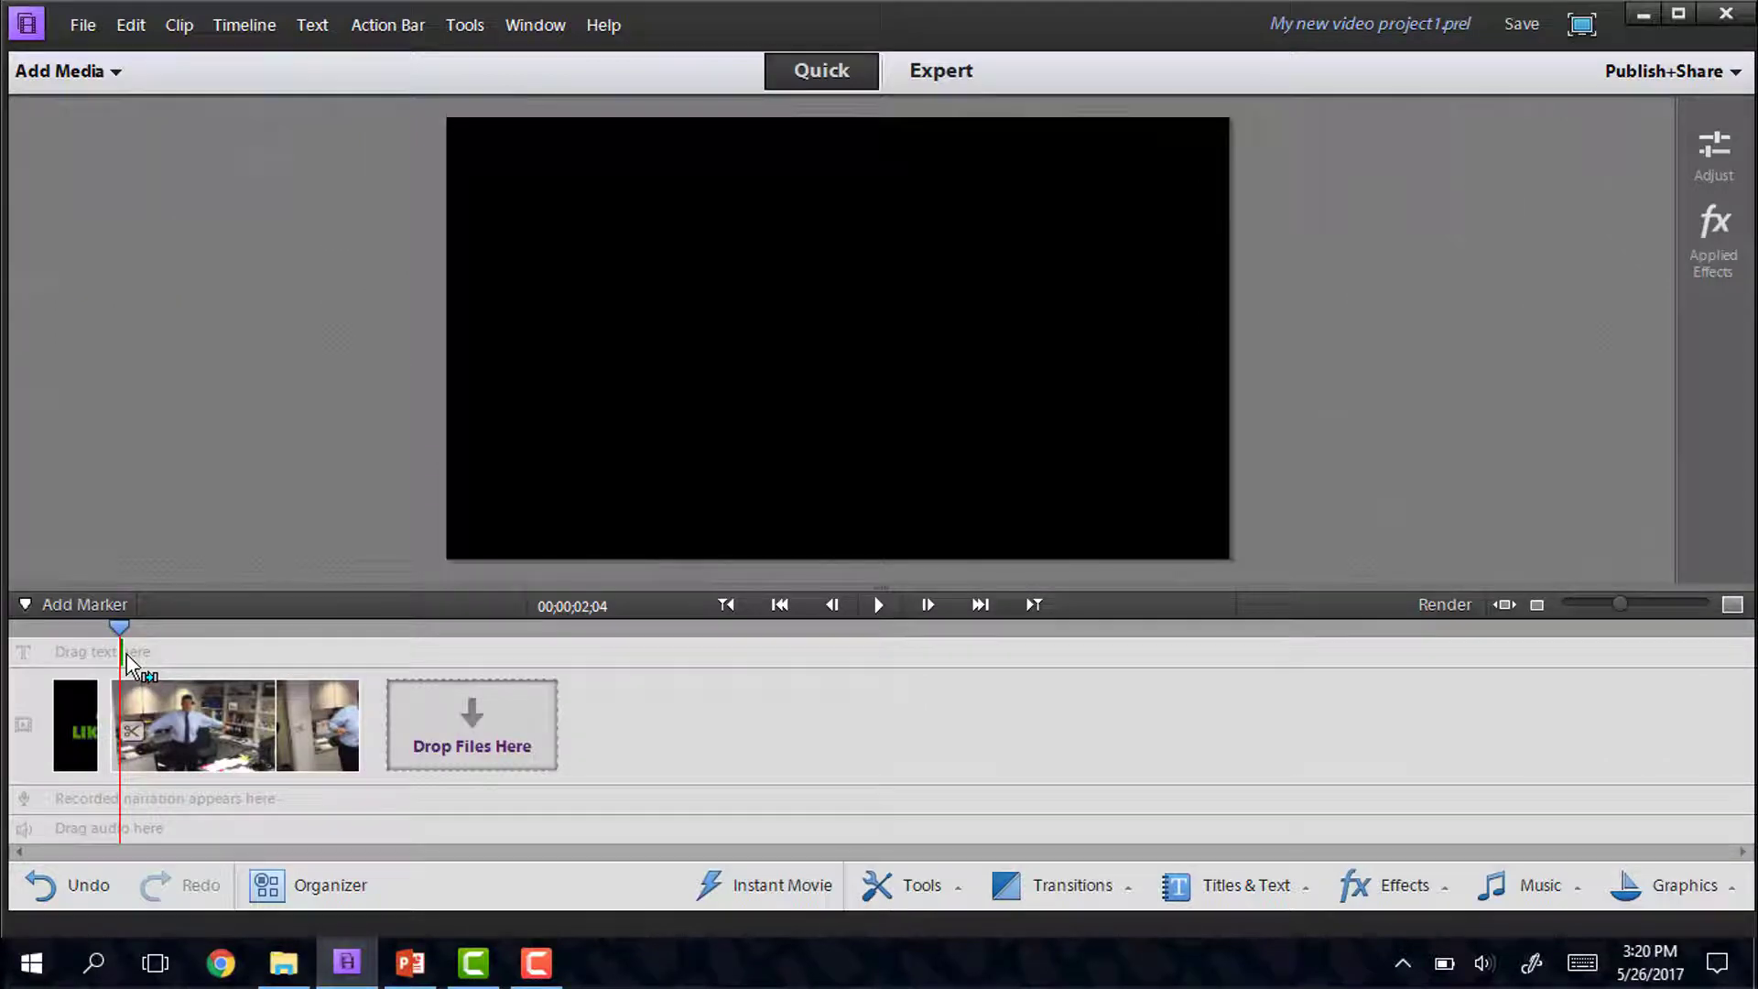
{"action": "left_click_drag", "start_coordinate": [126, 654], "coordinate": [127, 654]}
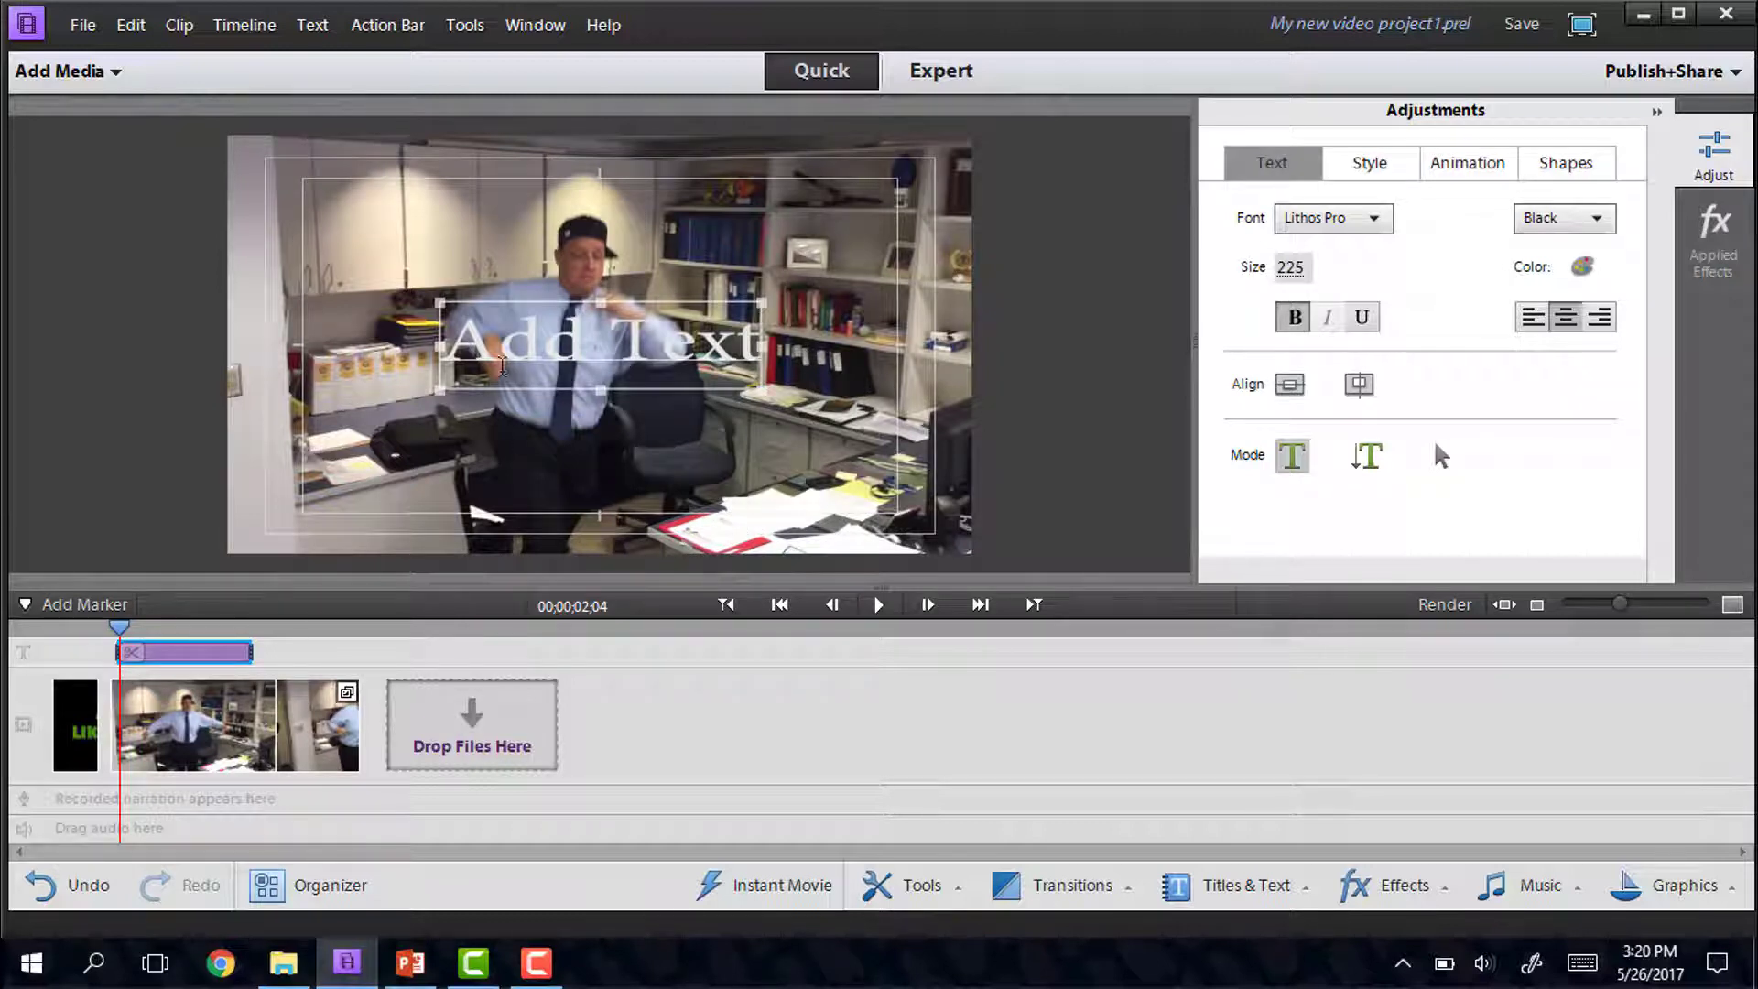
{"action": "left_click_drag", "start_coordinate": [462, 344], "coordinate": [750, 353]}
Type 'Mr. Dale is' and 'such a good sport' on two lines, then centre them.
{"action": "type", "text": "M"}
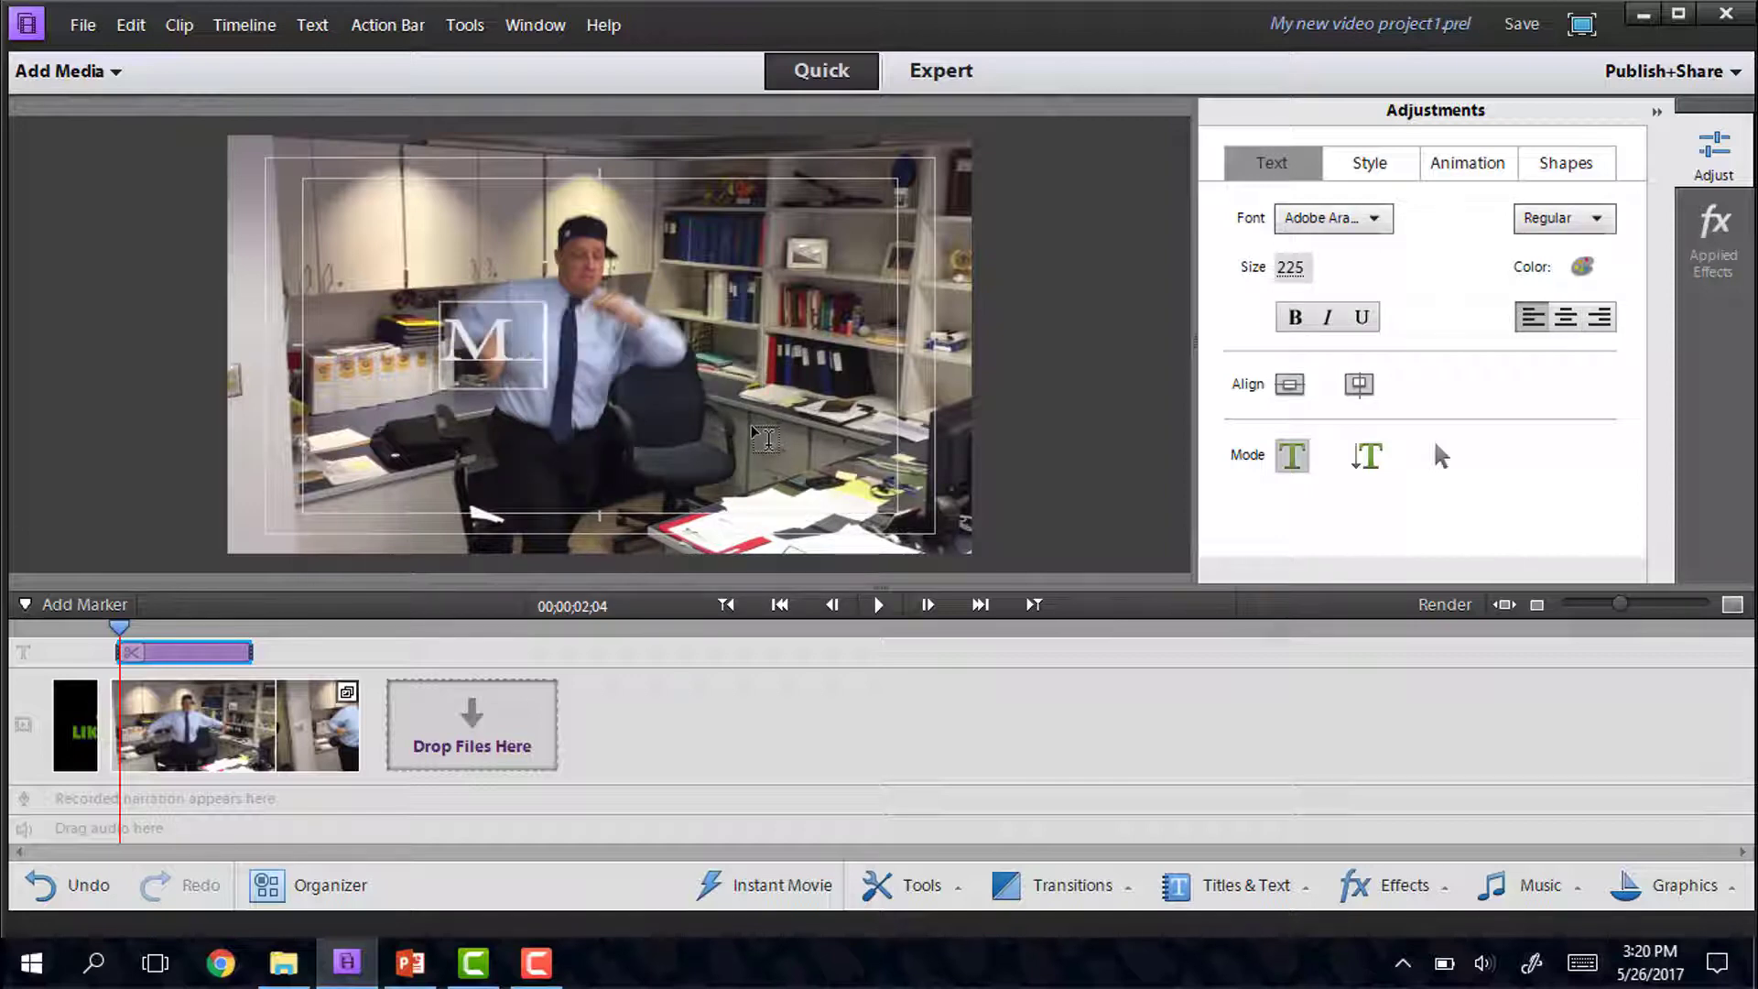
{"action": "type", "text": "r. Dale is s"}
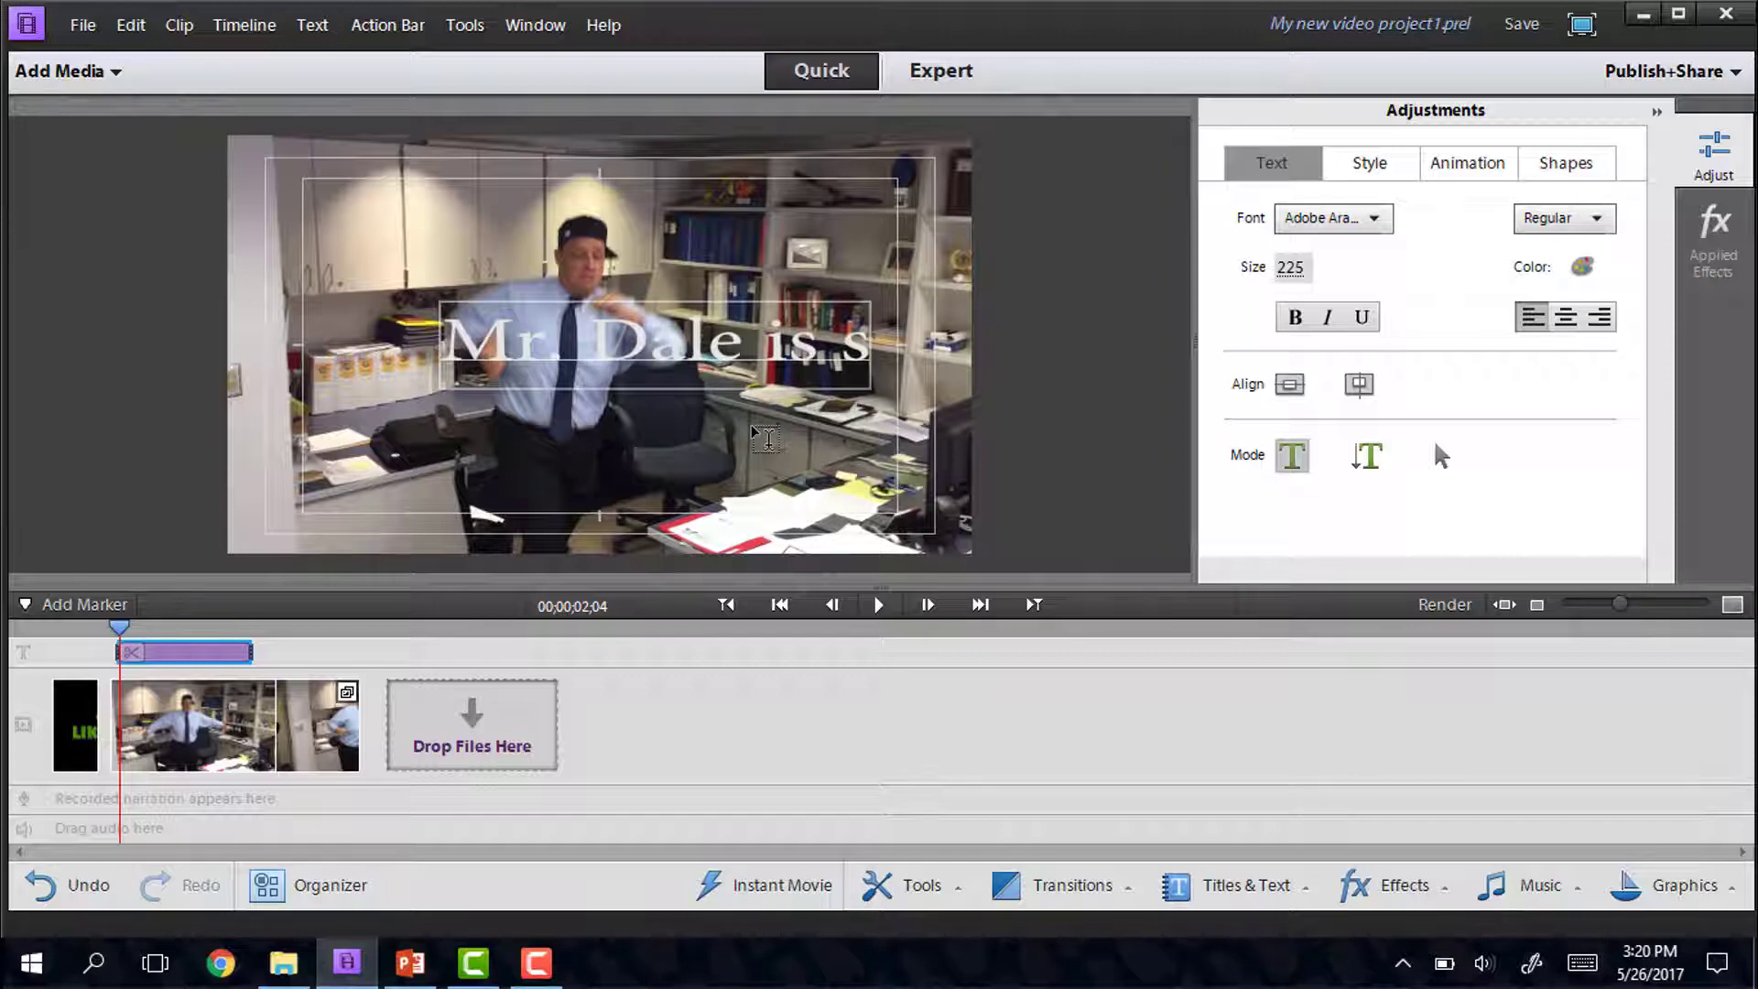
{"action": "key", "text": "BackSpace"}
{"action": "key", "text": "Return"}
{"action": "type", "text": "such"}
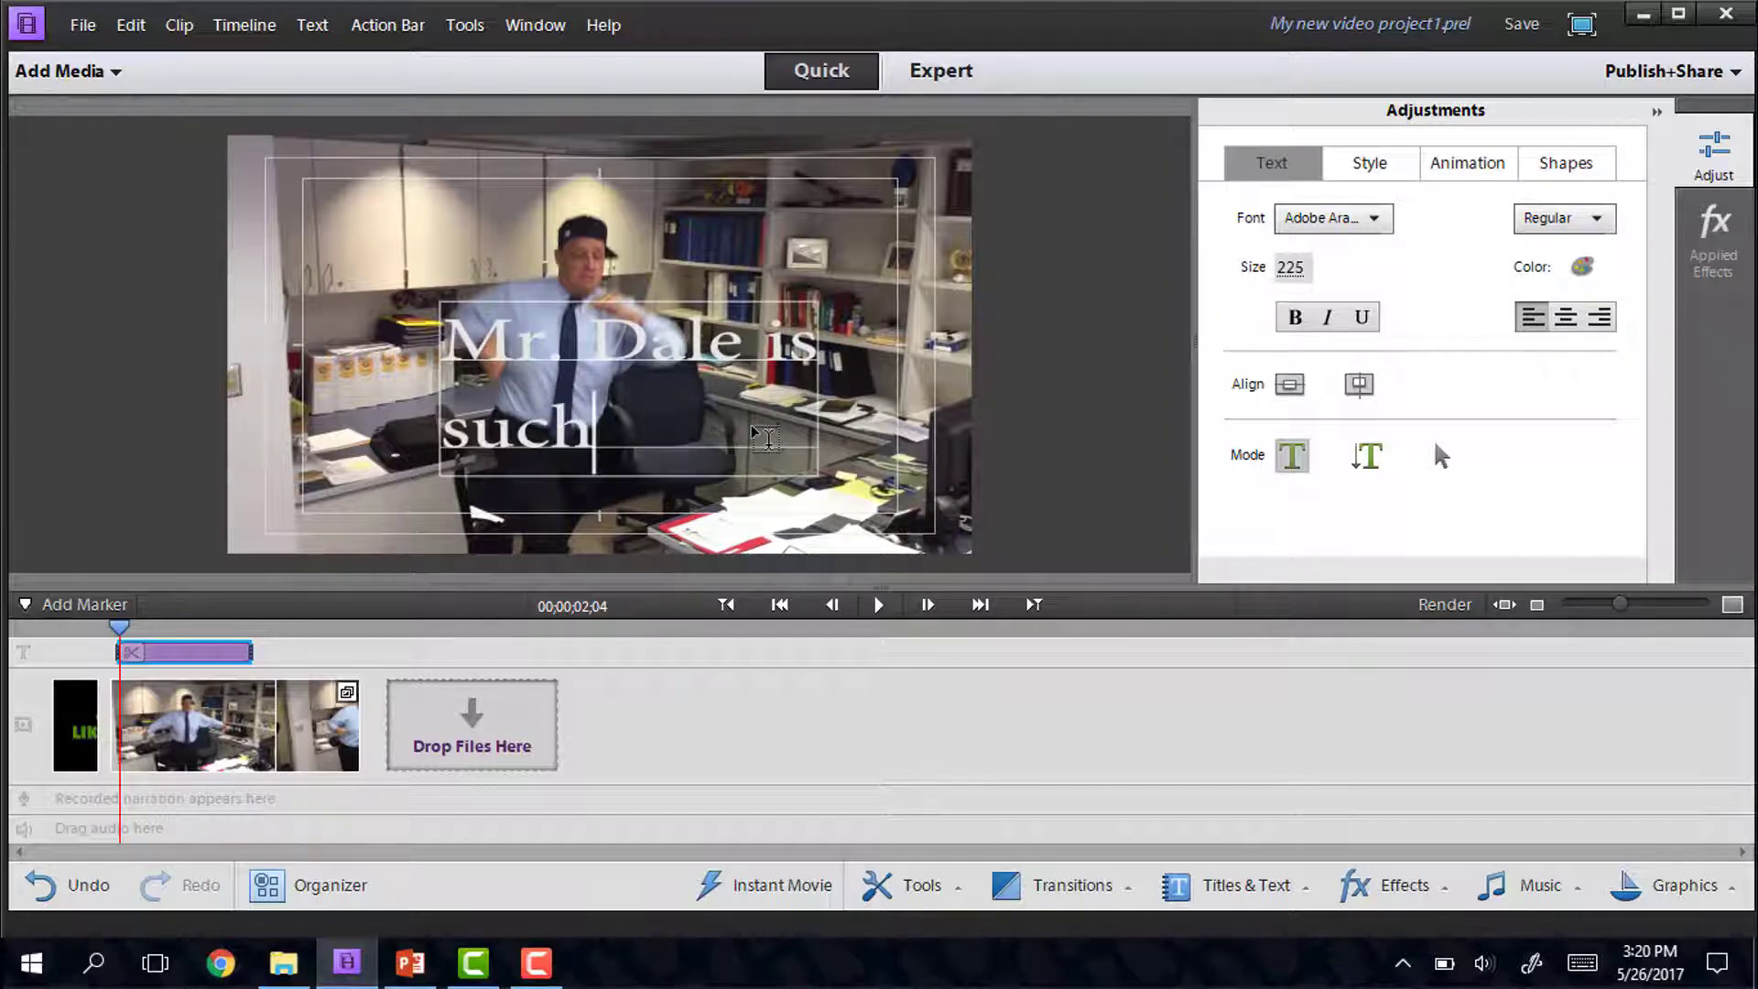
{"action": "type", "text": " a goo"}
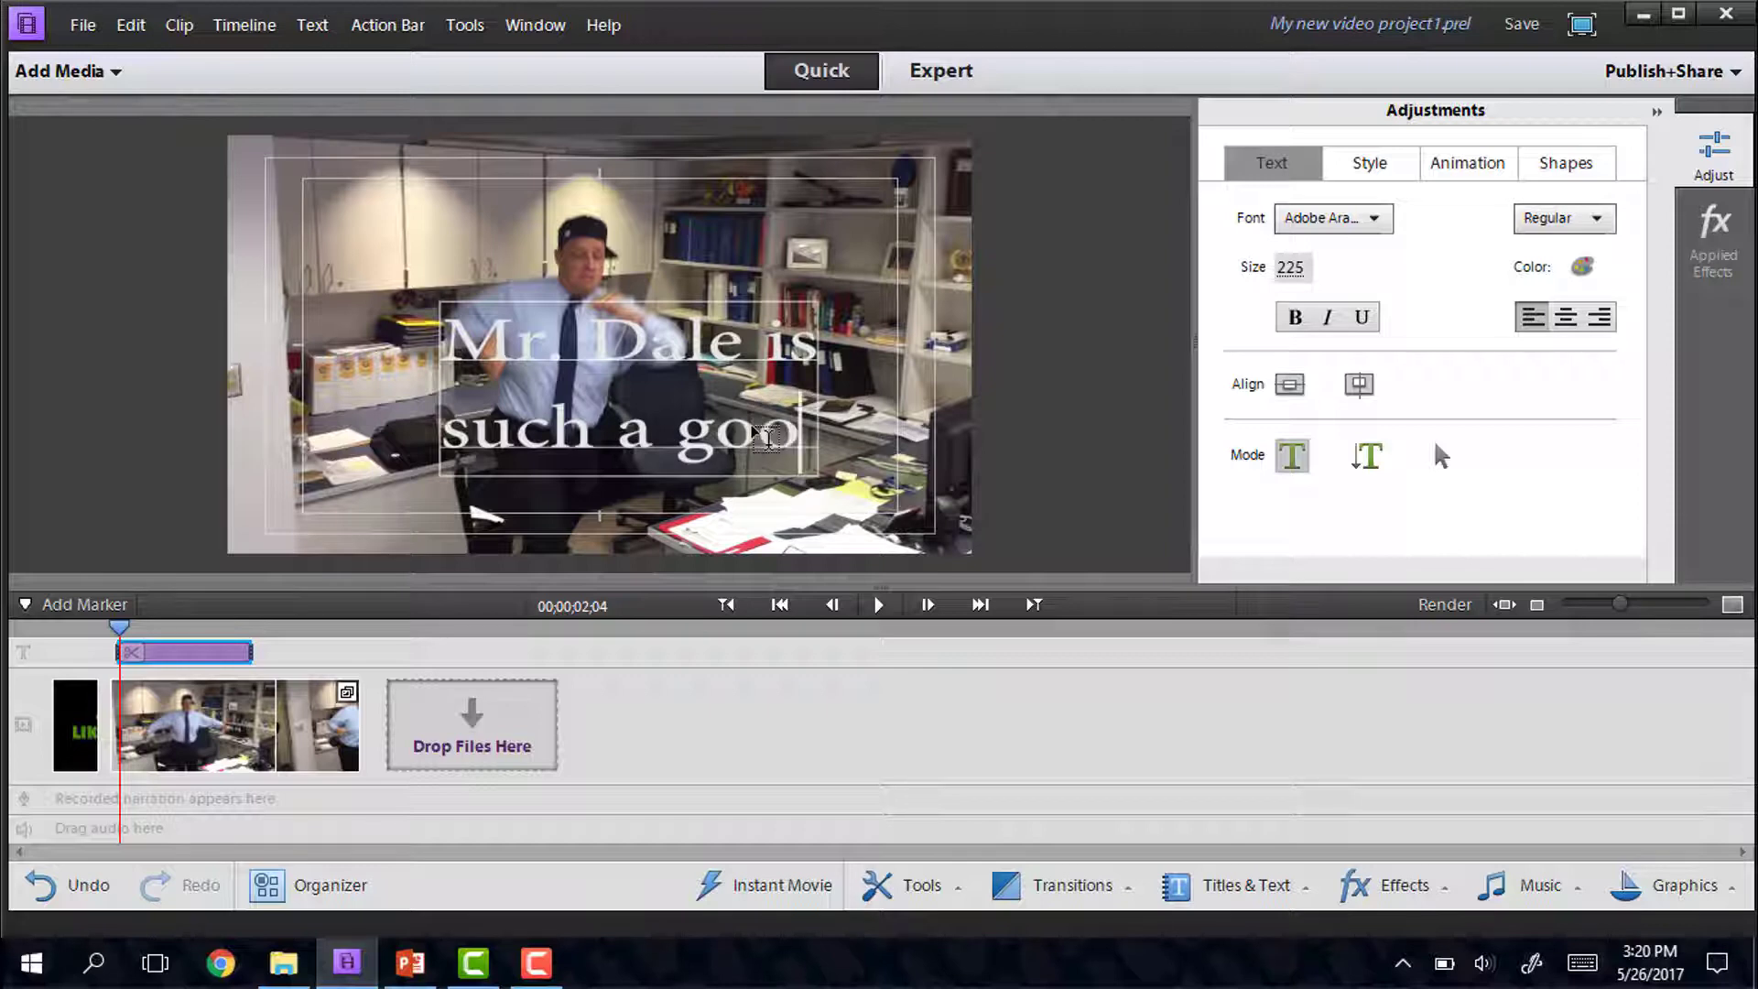
{"action": "type", "text": "d sport"}
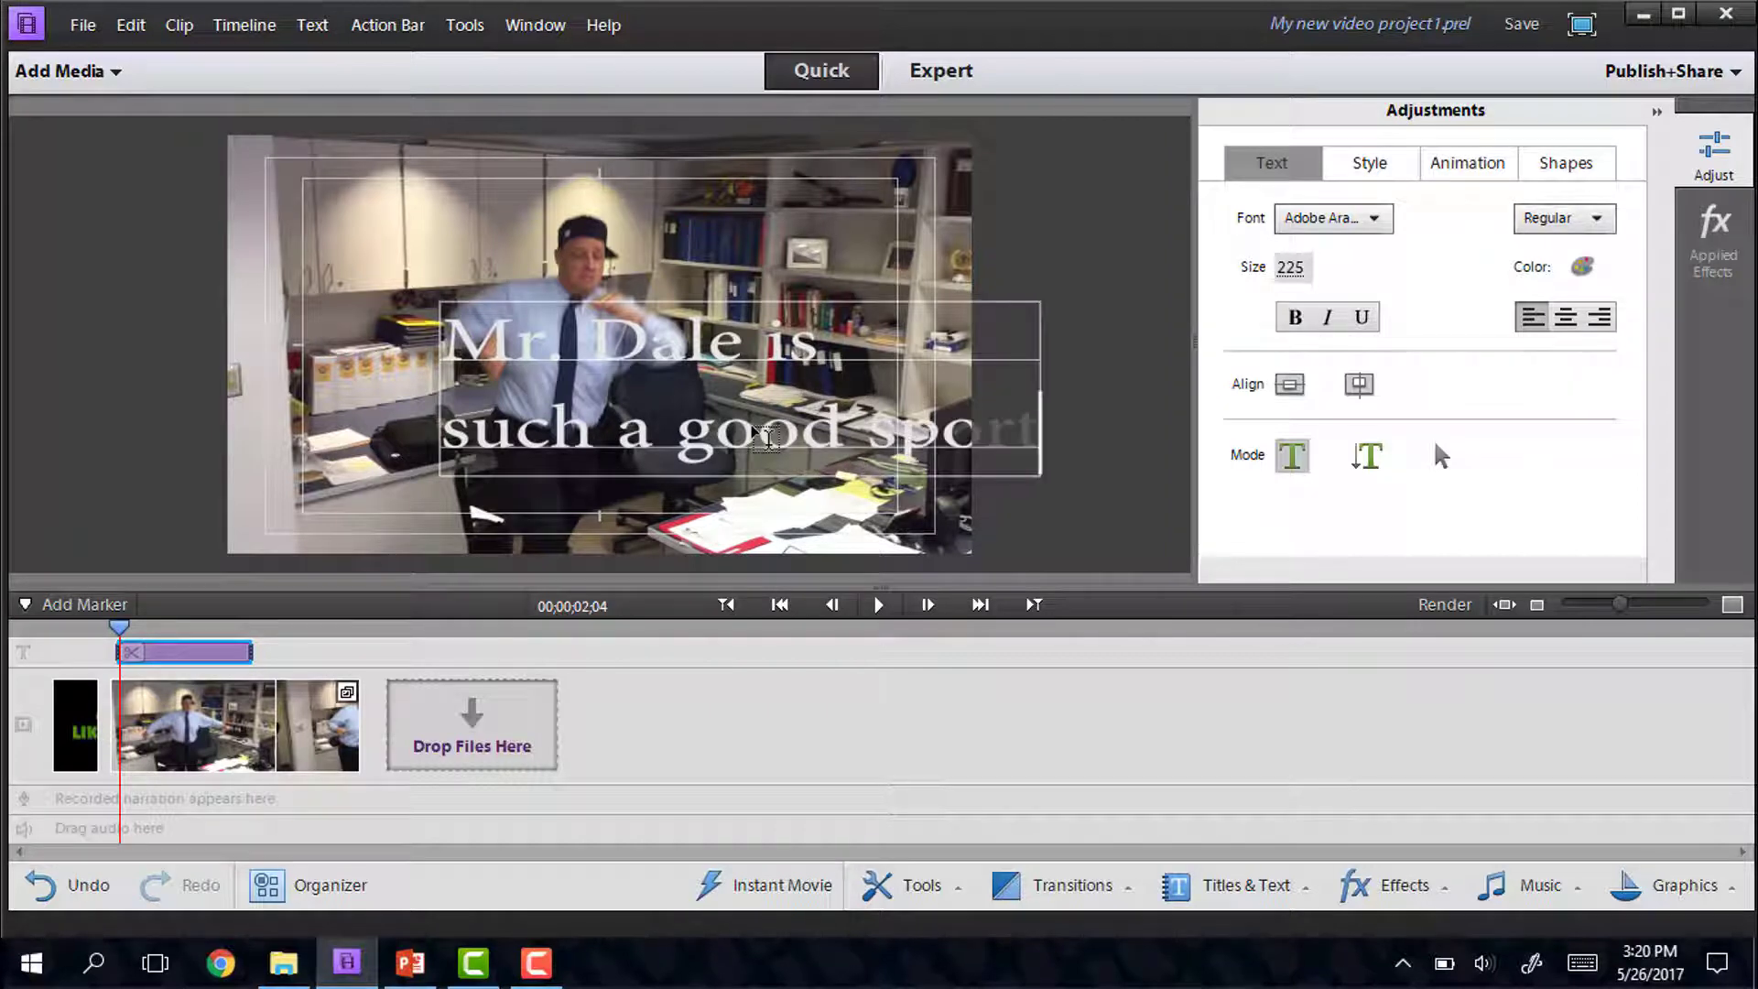
{"action": "left_click", "coordinate": [1436, 461]}
{"action": "left_click", "coordinate": [1564, 318]}
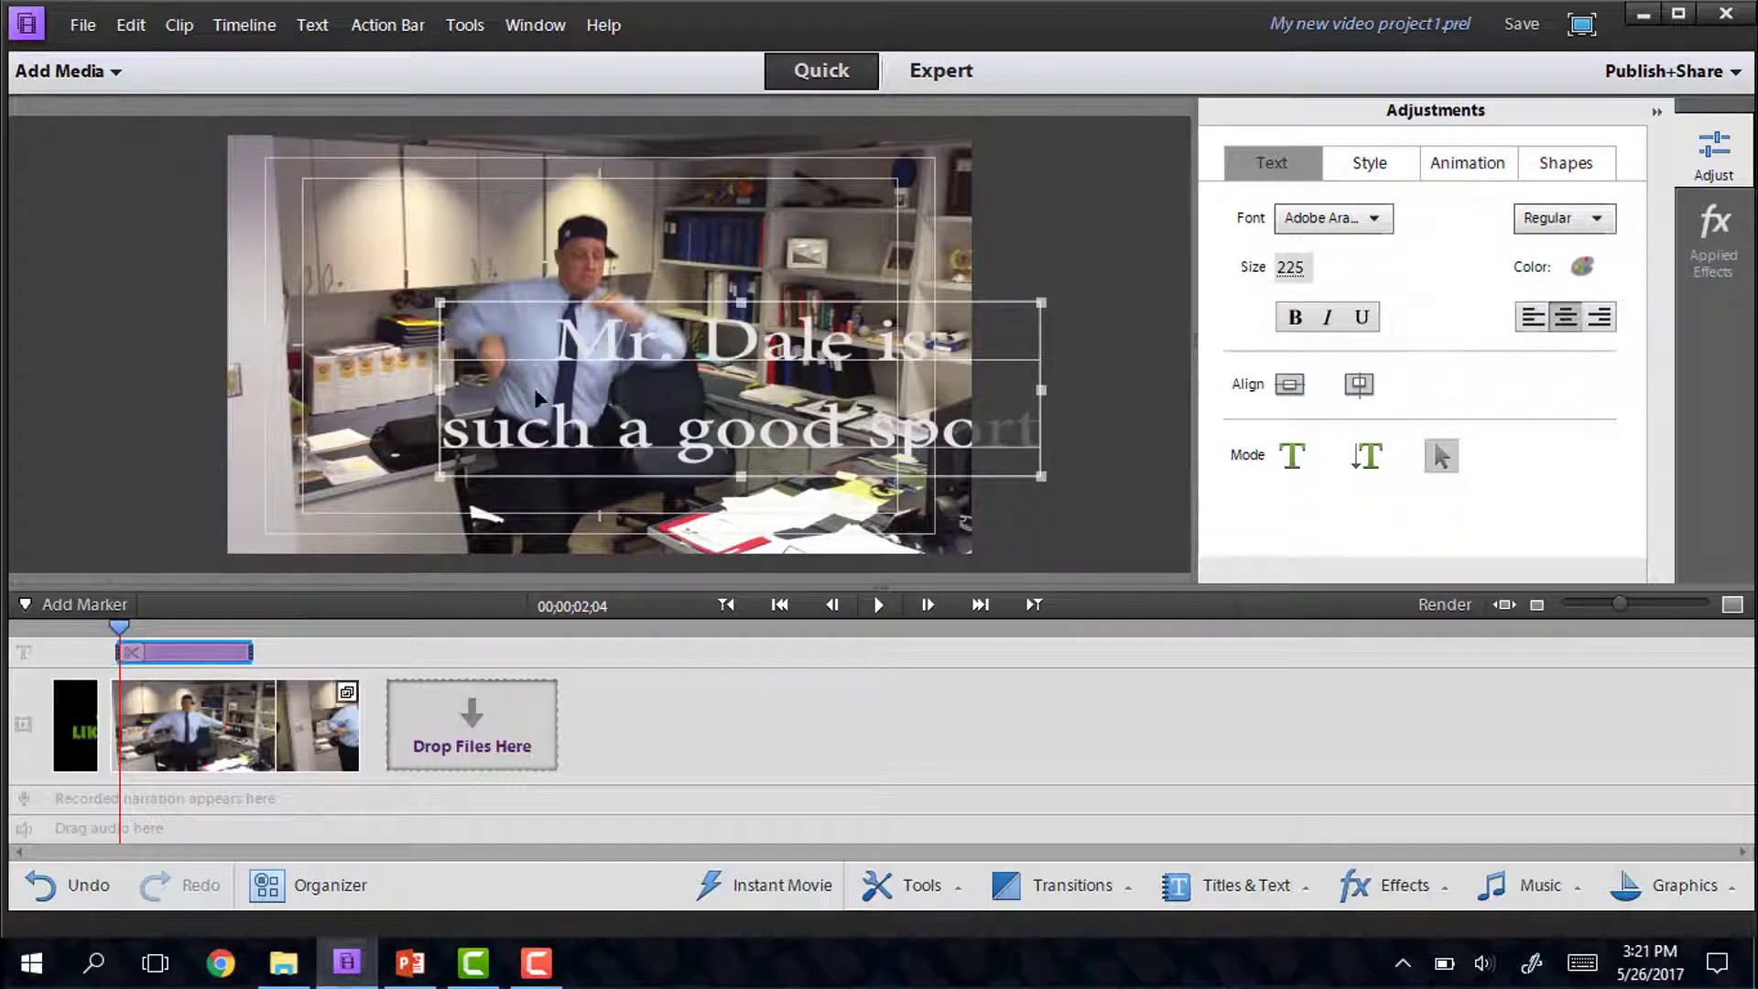
Move the caption to the lower left, scale it down, and apply Nueva White 85.
{"action": "left_click_drag", "start_coordinate": [439, 412], "coordinate": [295, 448]}
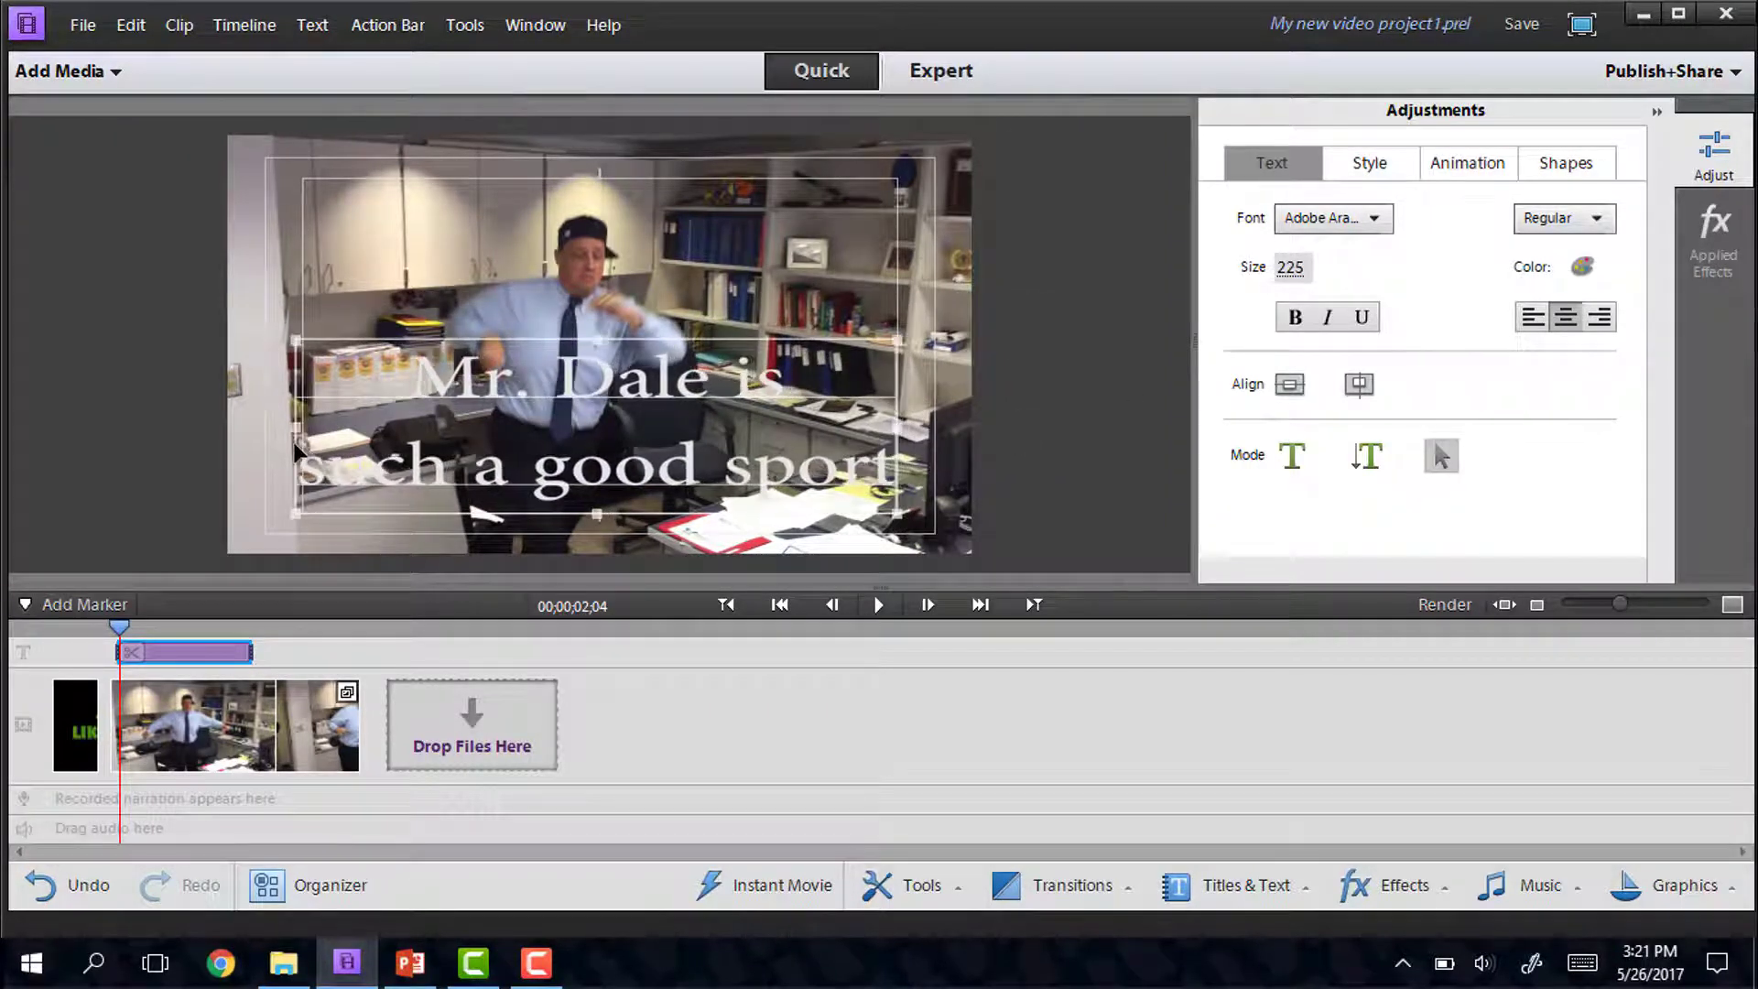
{"action": "left_click_drag", "start_coordinate": [881, 346], "coordinate": [567, 403]}
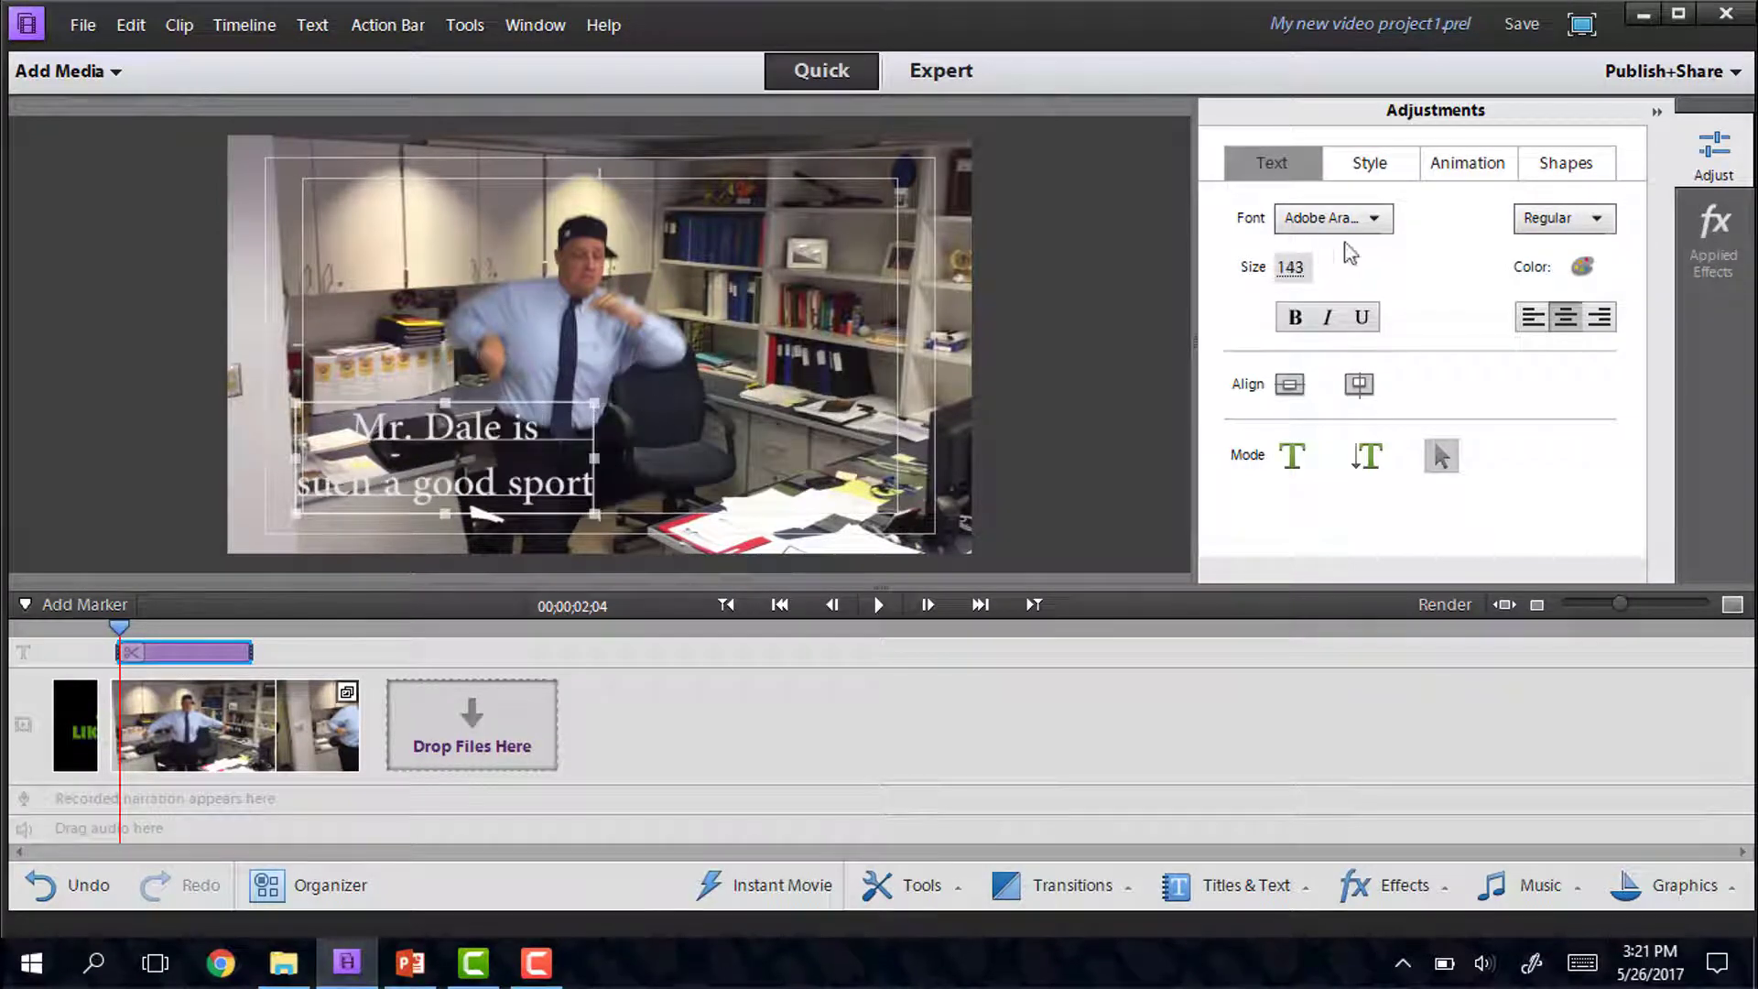
{"action": "left_click", "coordinate": [1387, 169]}
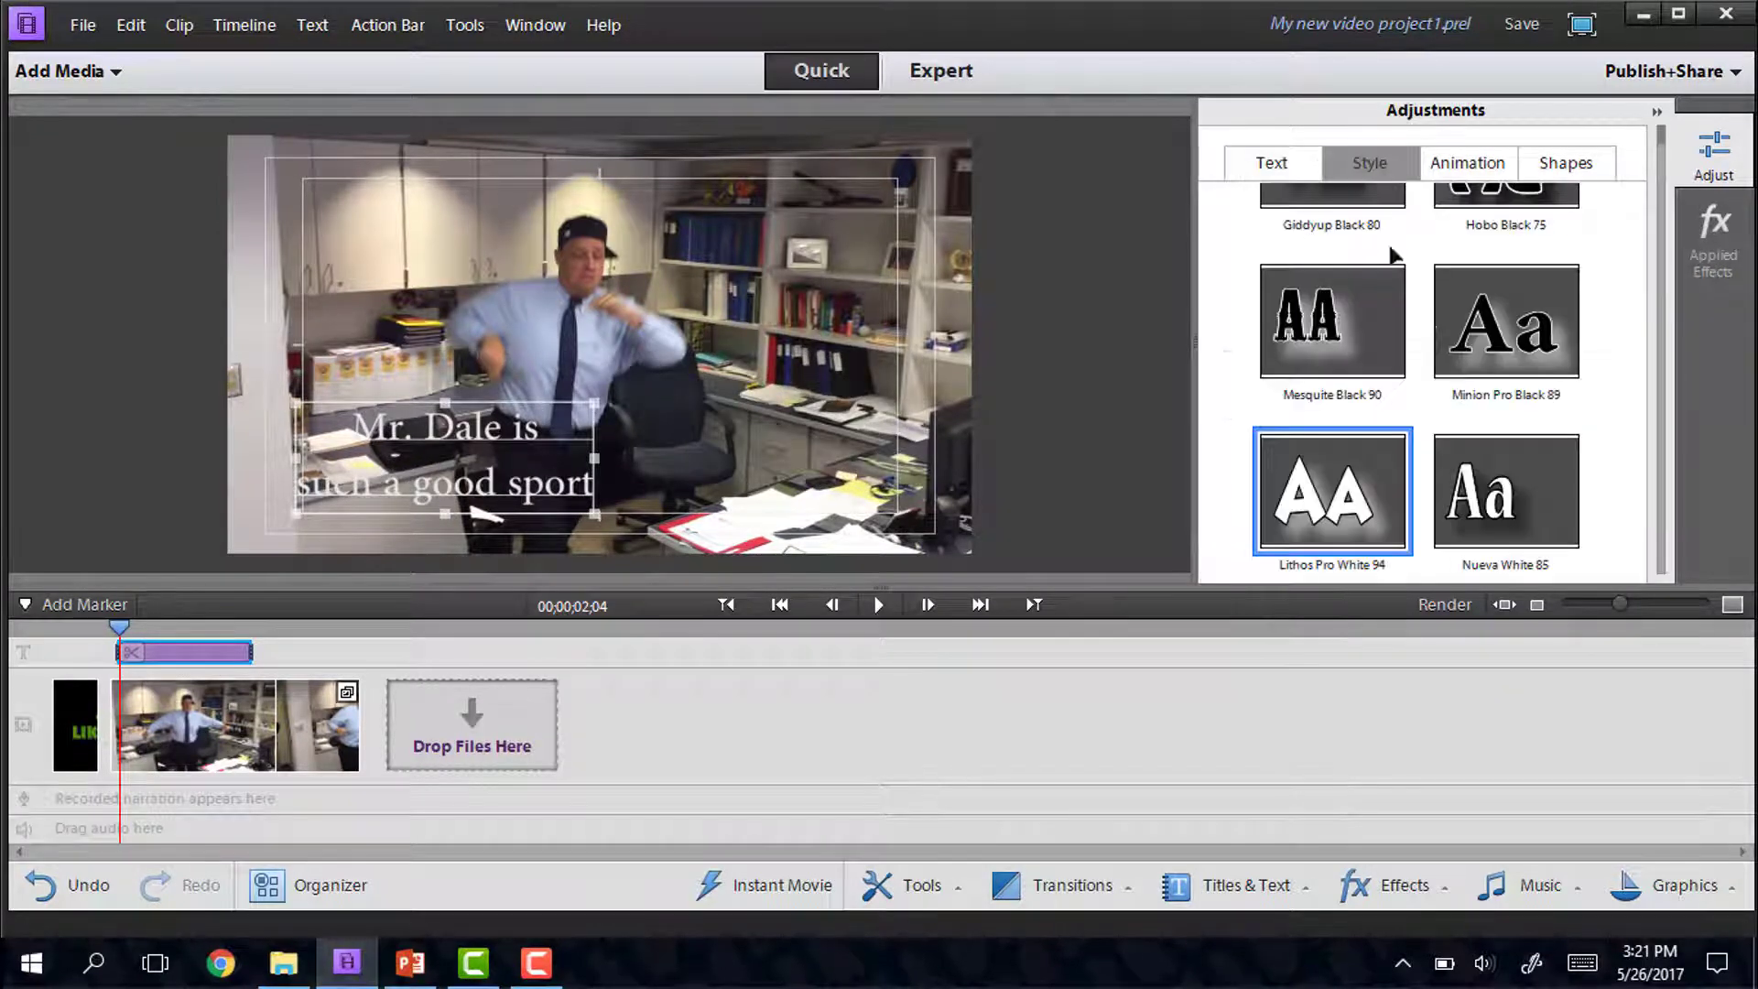
{"action": "left_click", "coordinate": [1483, 483]}
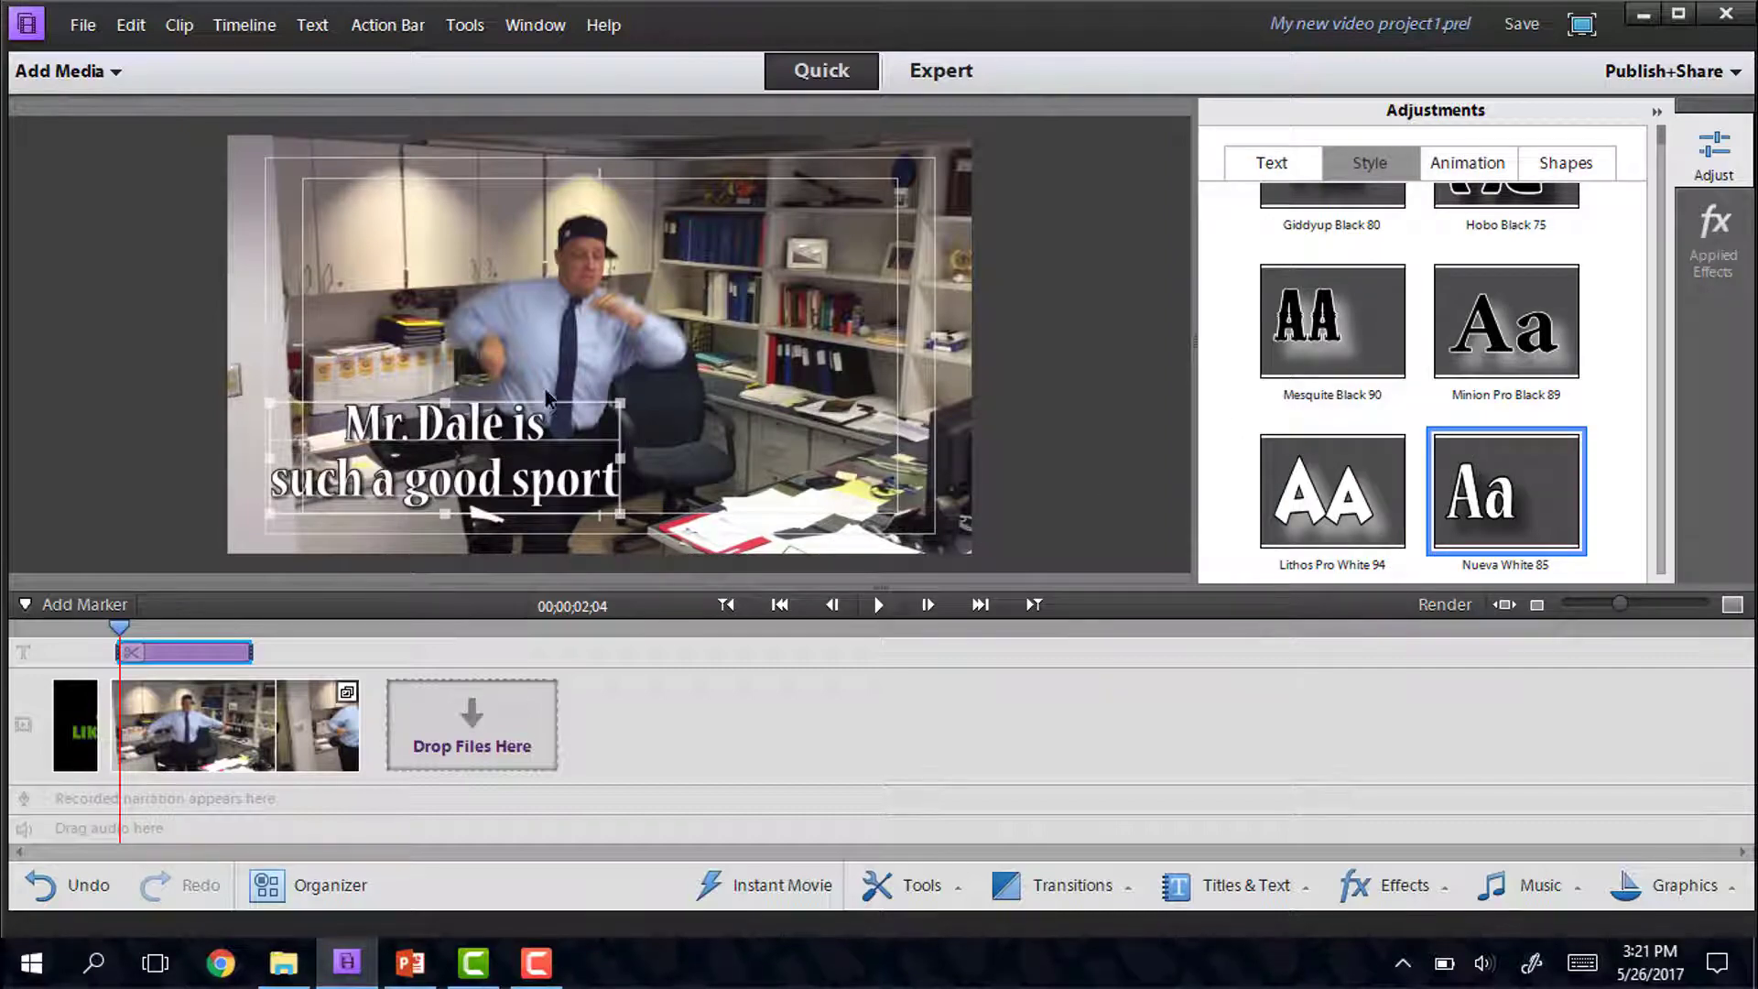
{"action": "left_click_drag", "start_coordinate": [554, 405], "coordinate": [586, 412]}
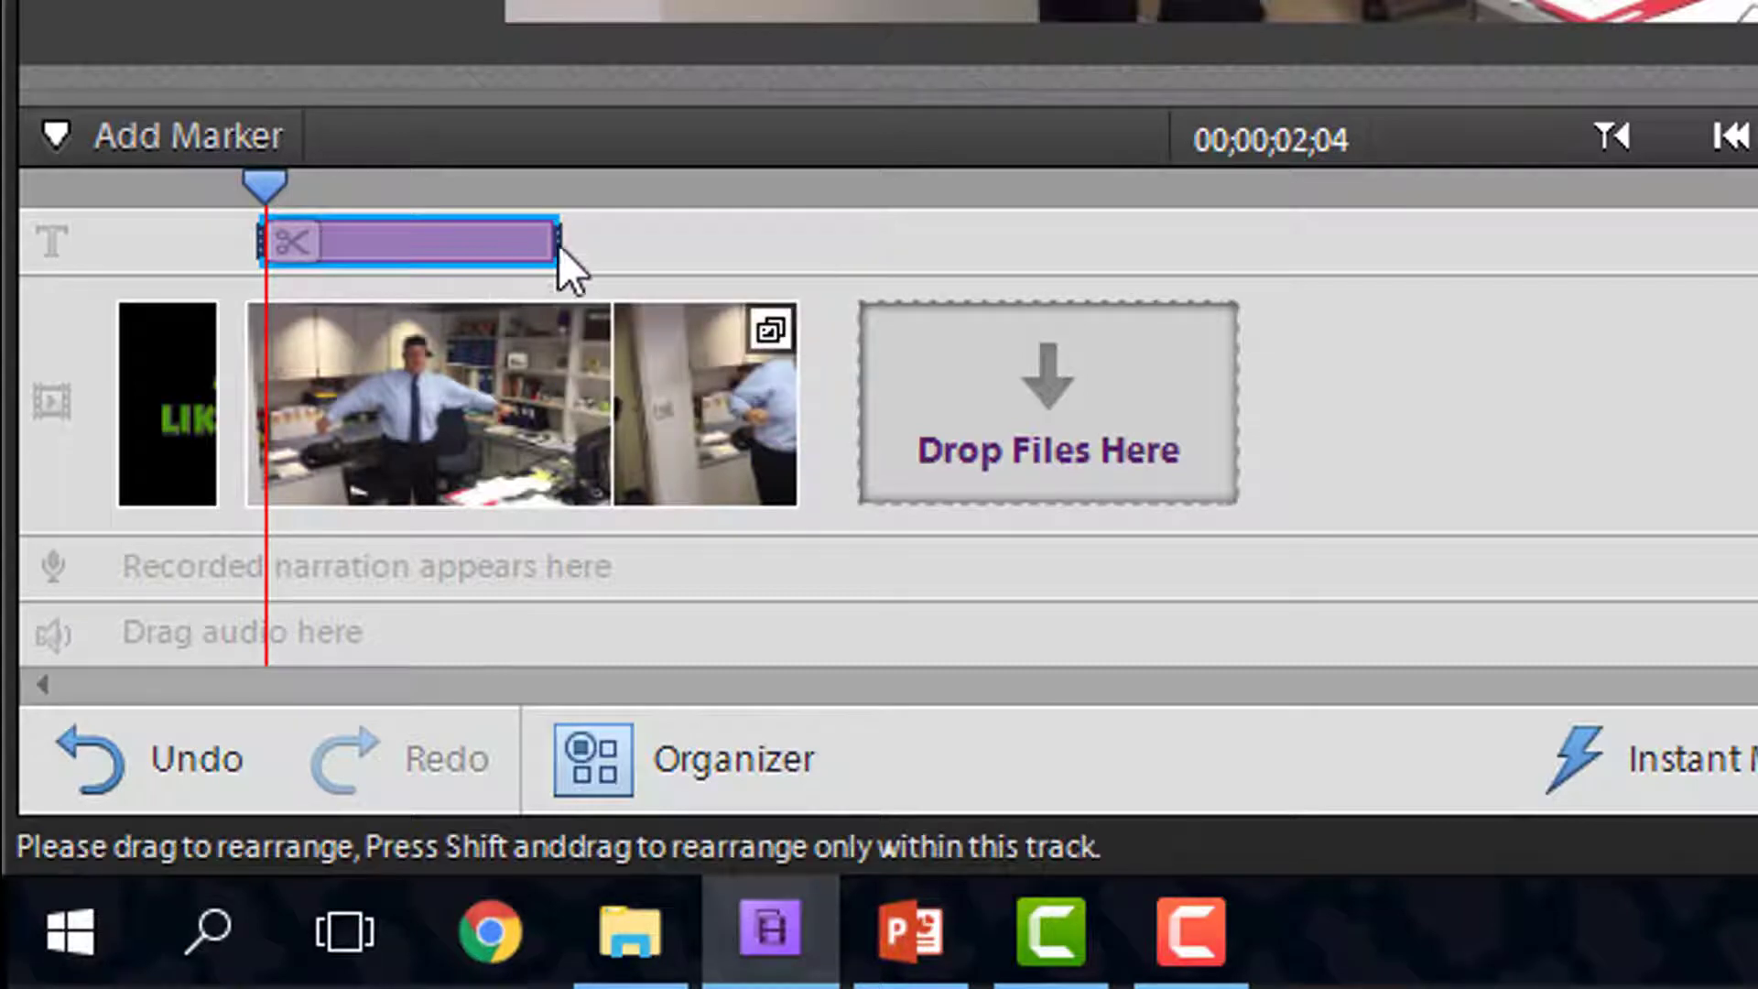
Trim the first caption clip, move the playhead to 05;21, and show the title presets.
{"action": "left_click_drag", "start_coordinate": [565, 239], "coordinate": [311, 202]}
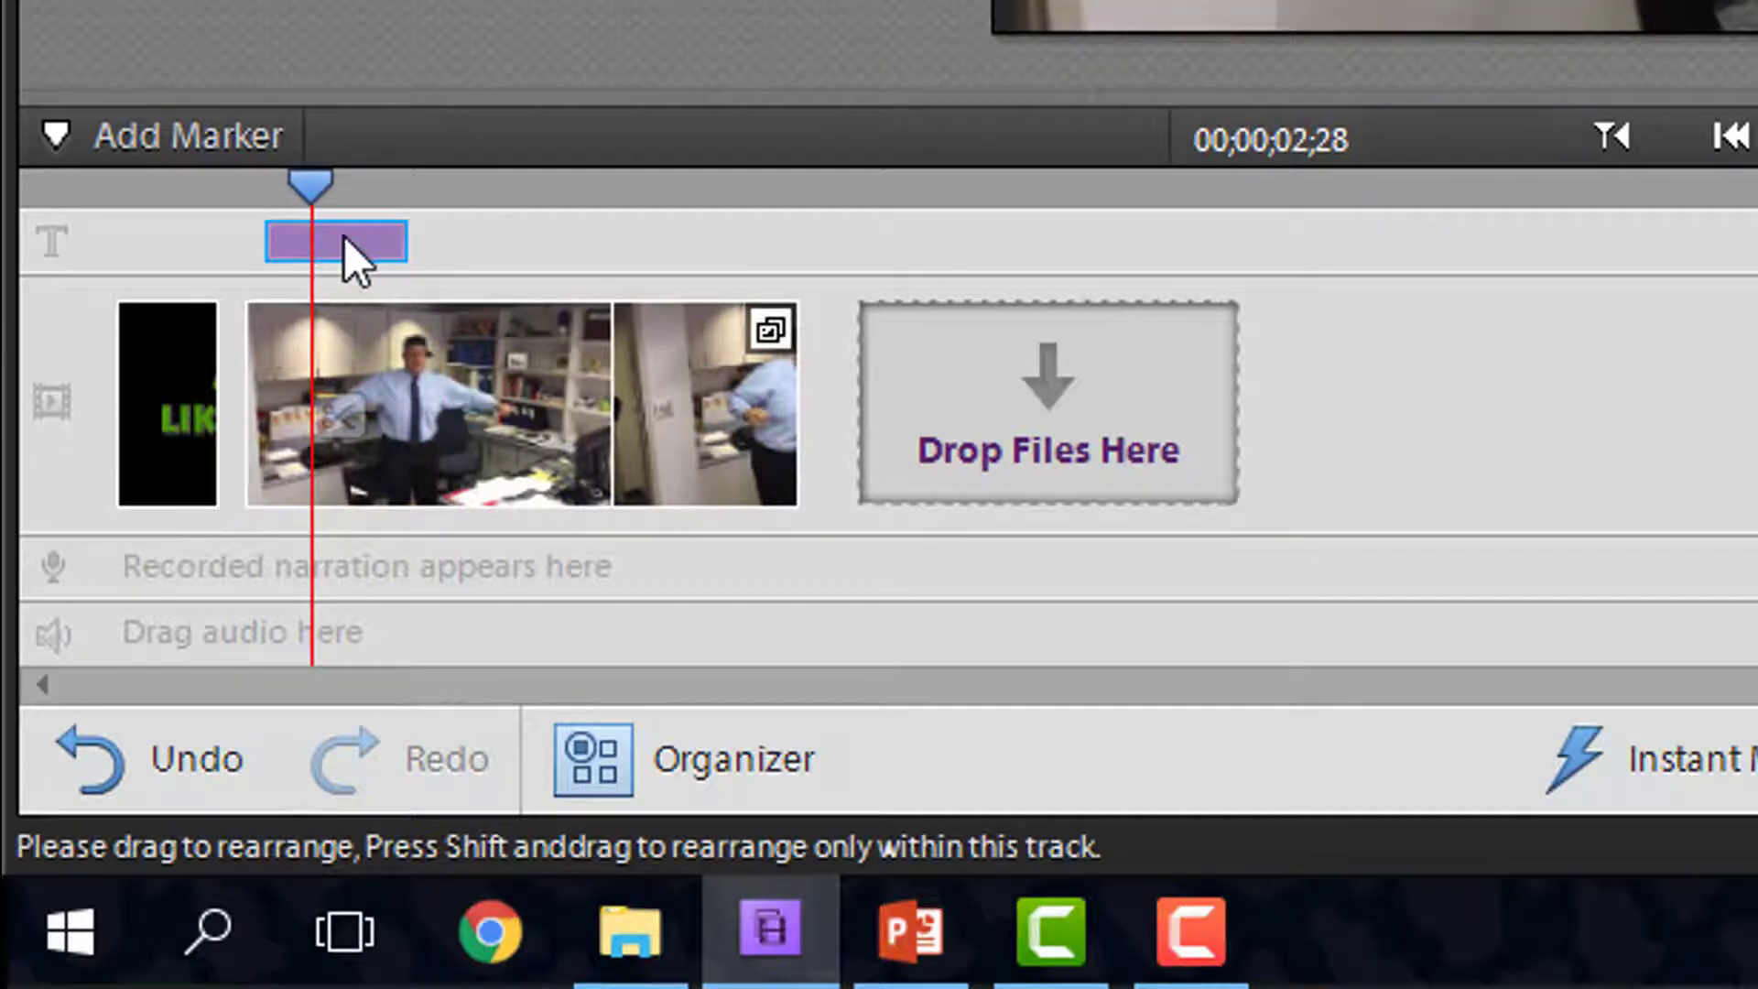
{"action": "mouse_move", "coordinate": [355, 248]}
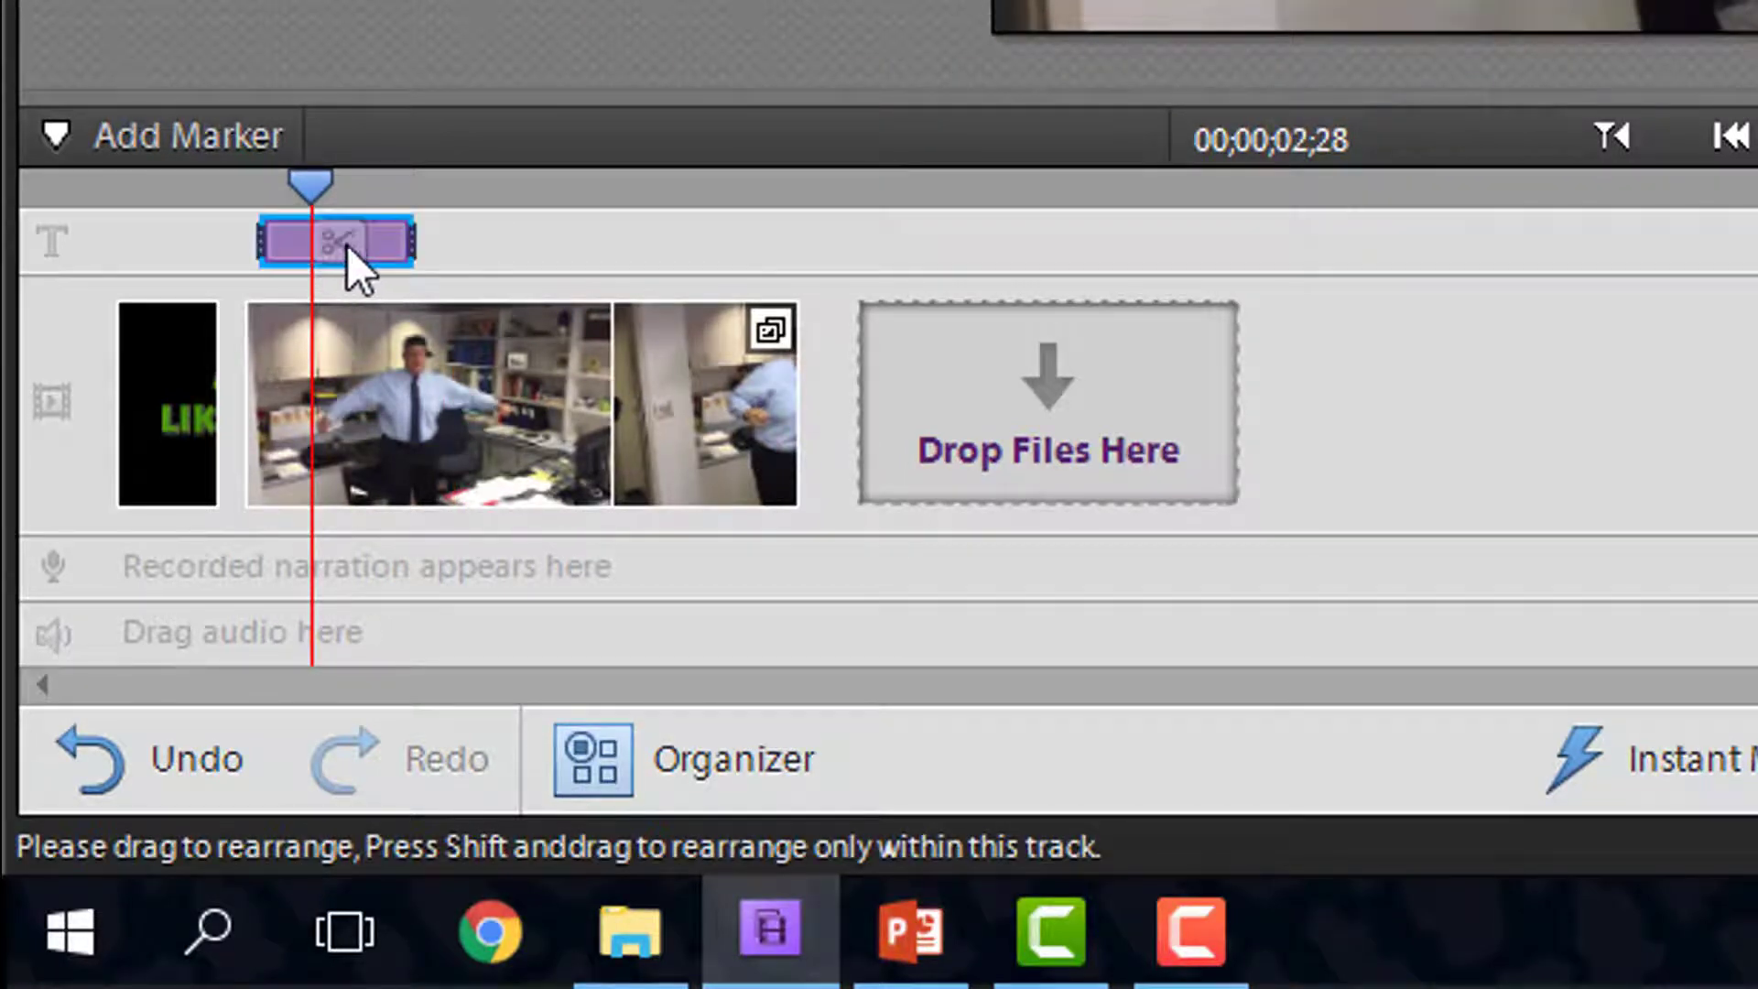
{"action": "left_click_drag", "start_coordinate": [316, 187], "coordinate": [470, 188]}
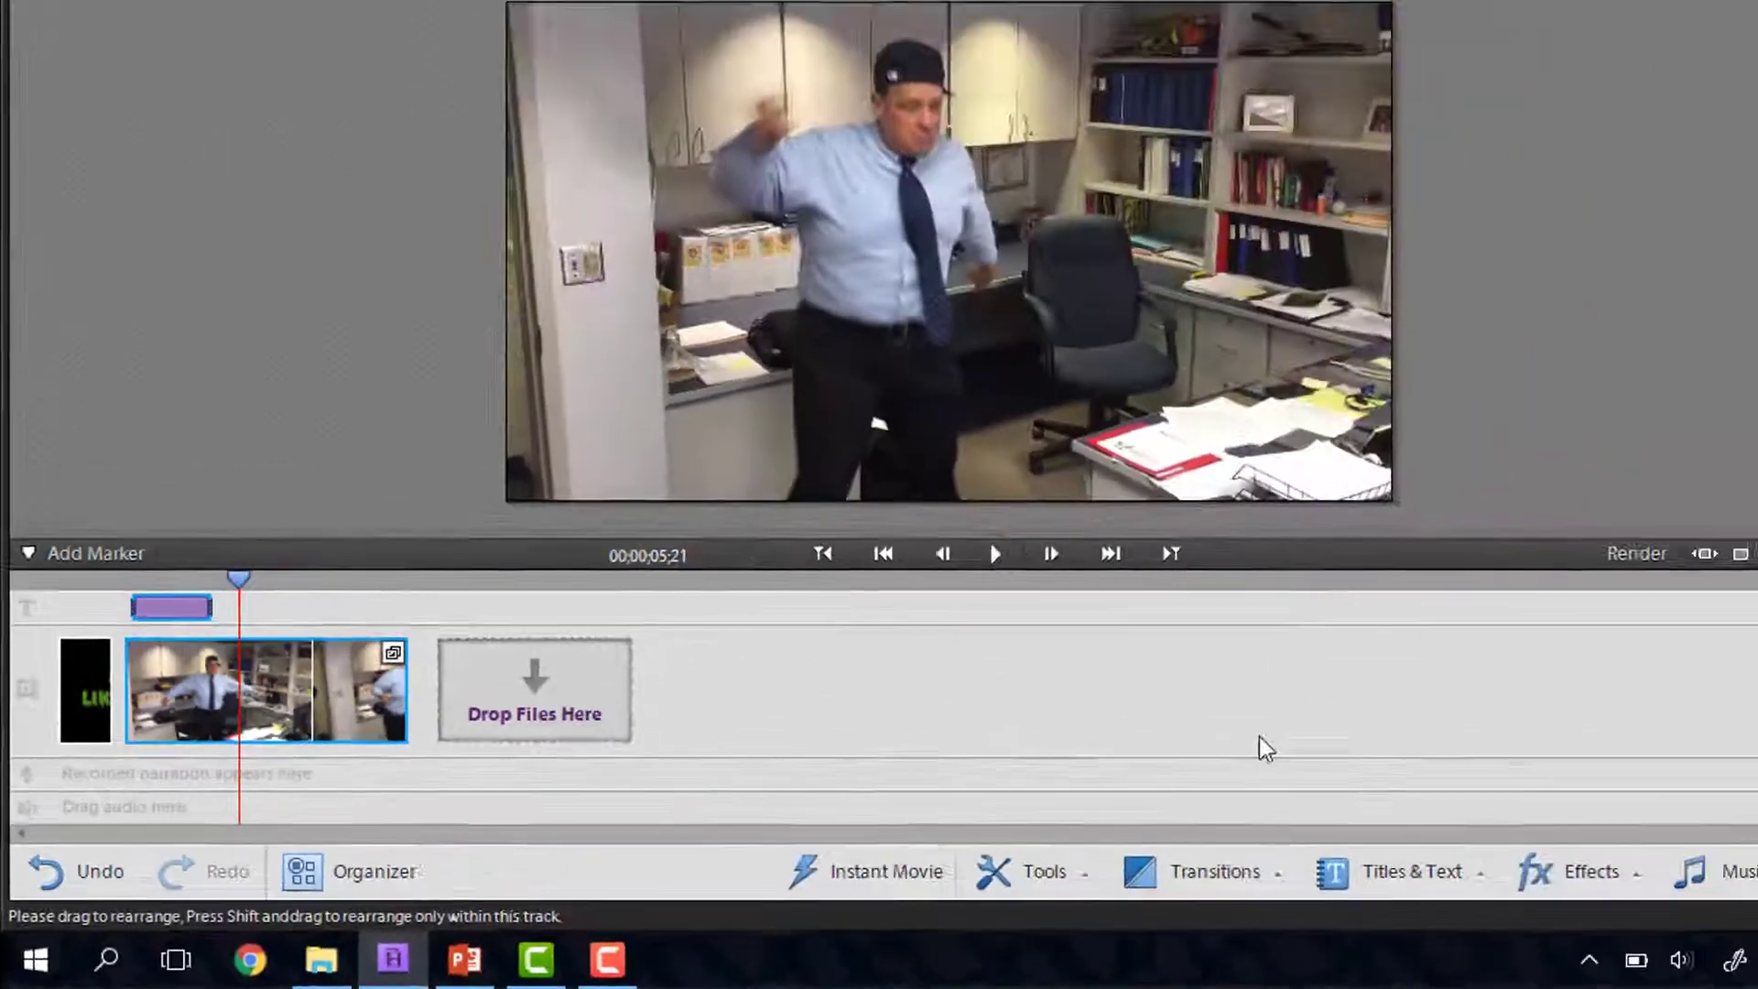
{"action": "left_click", "coordinate": [1380, 871]}
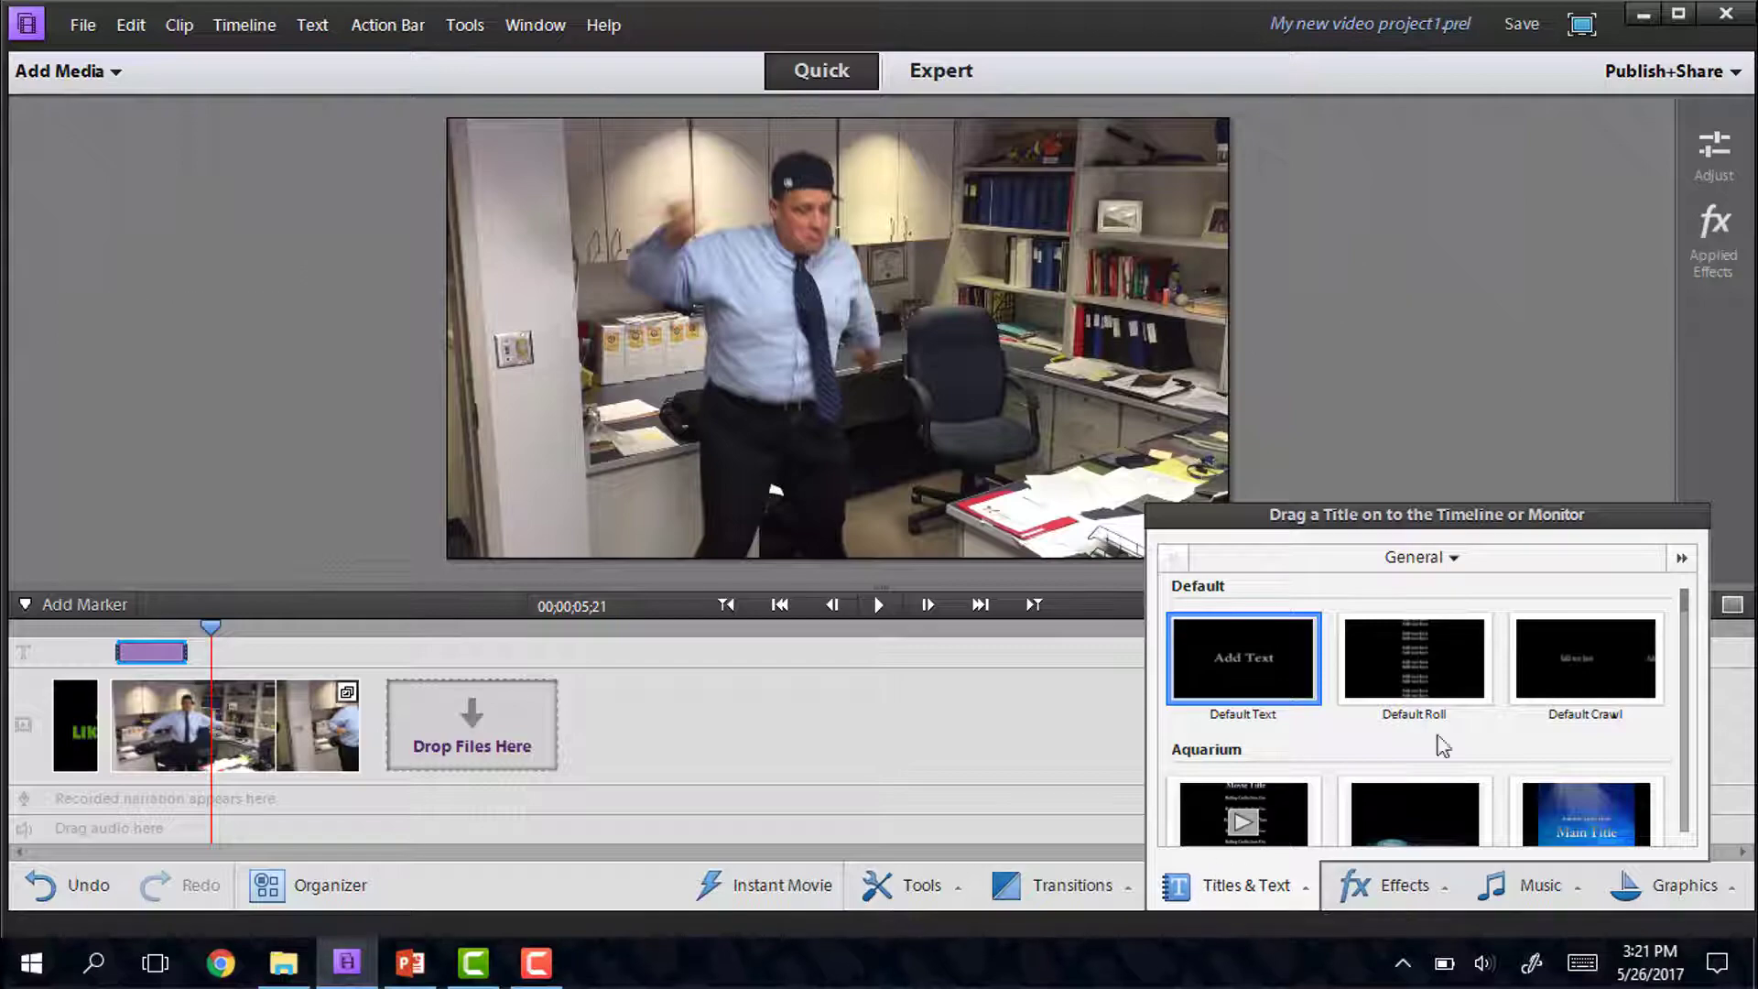
Add a Default Crawl title reading 'This is' / 'never getting old!' with centred lines.
{"action": "mouse_move", "coordinate": [1564, 672]}
{"action": "left_mouse_down"}
{"action": "mouse_move", "coordinate": [856, 725]}
{"action": "mouse_move", "coordinate": [221, 662]}
{"action": "left_mouse_up"}
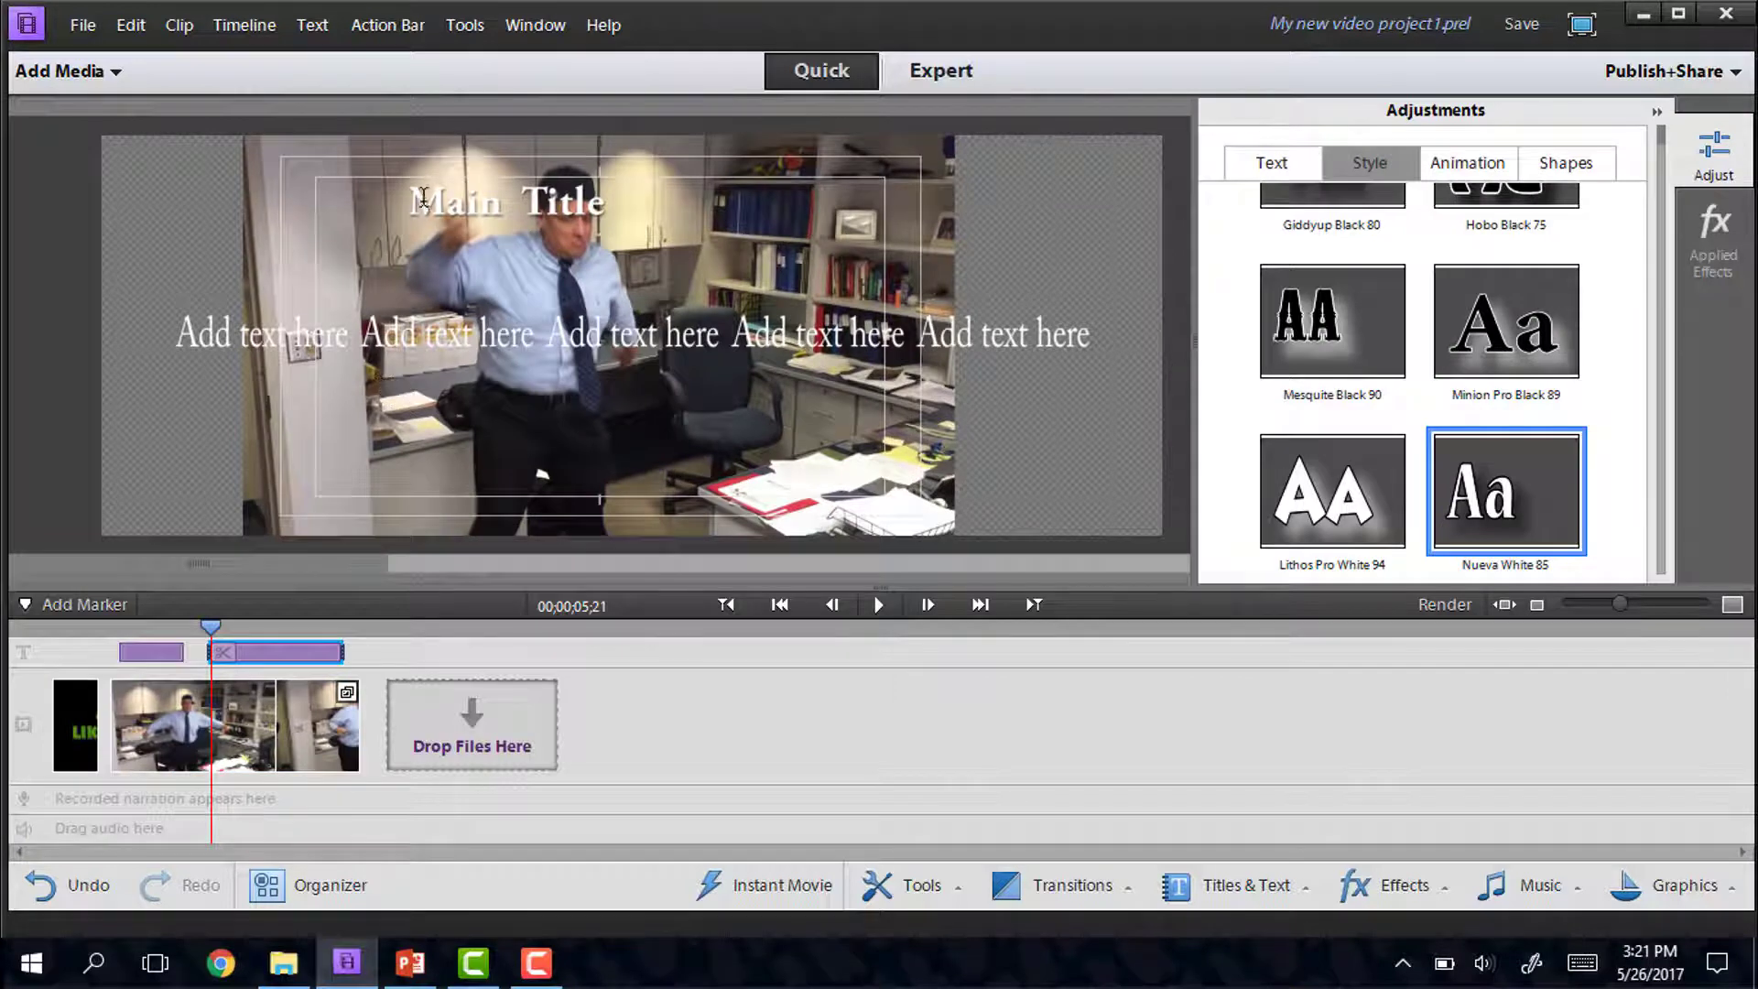
{"action": "type", "text": "This"}
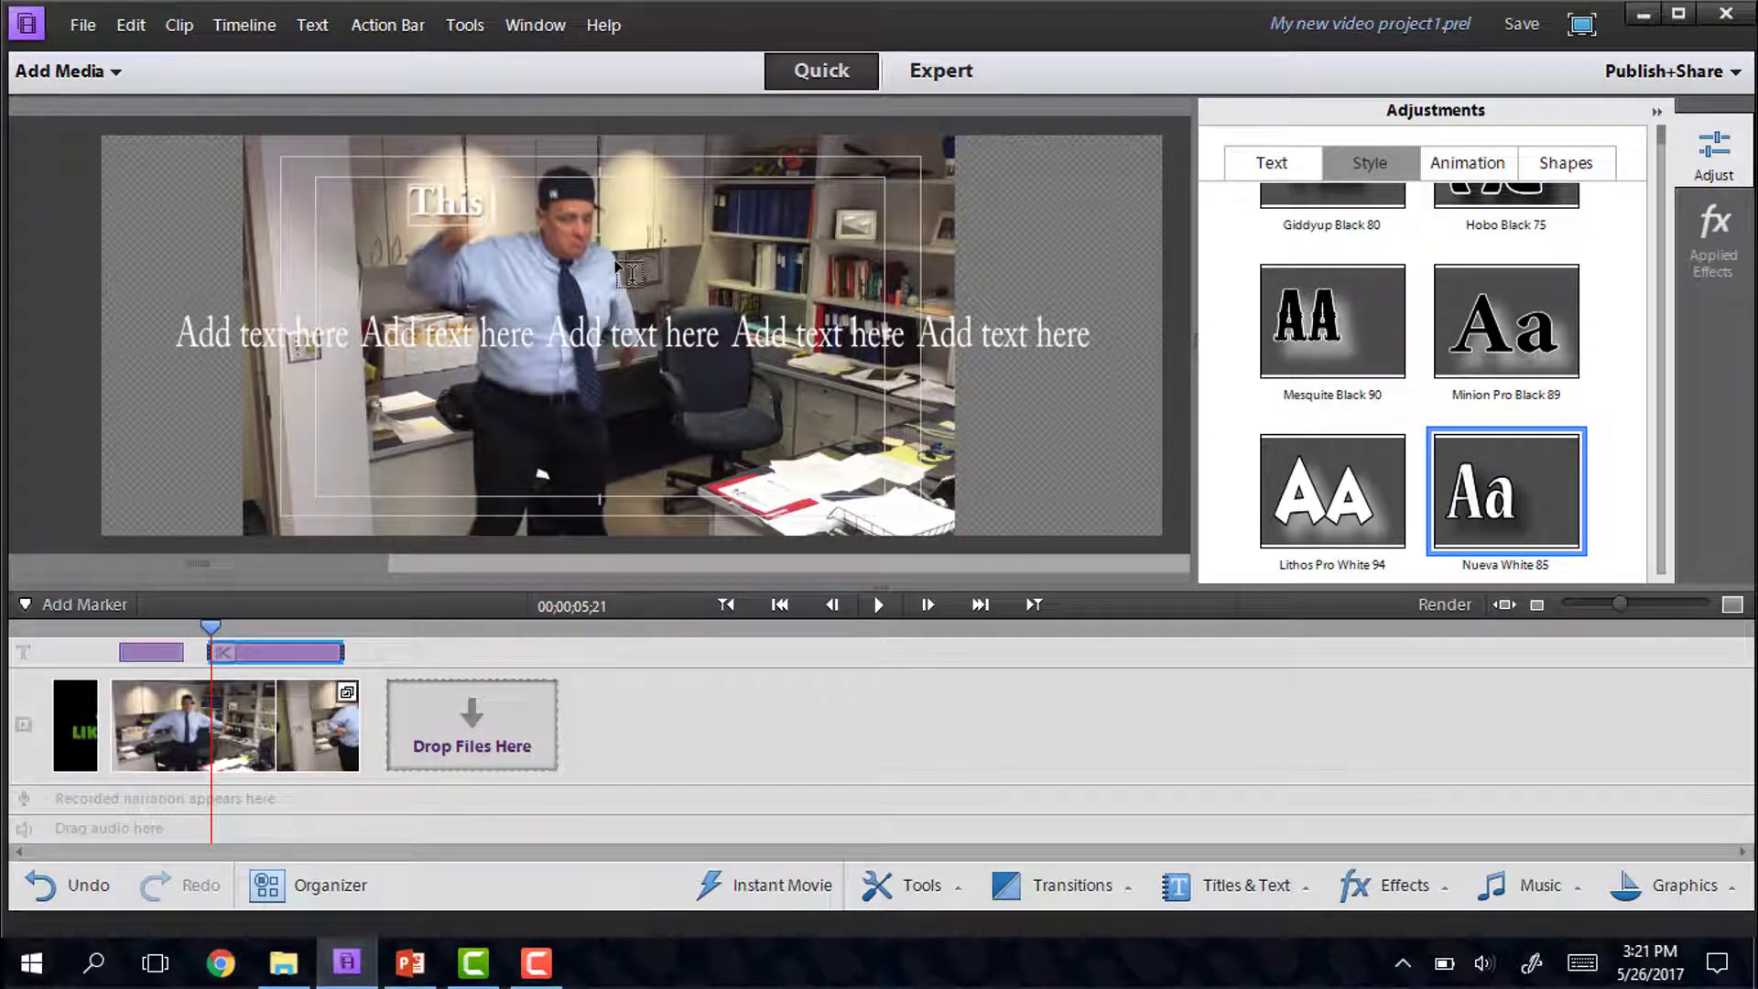
{"action": "type", "text": " is"}
{"action": "key", "text": "Return"}
{"action": "type", "text": "never get"}
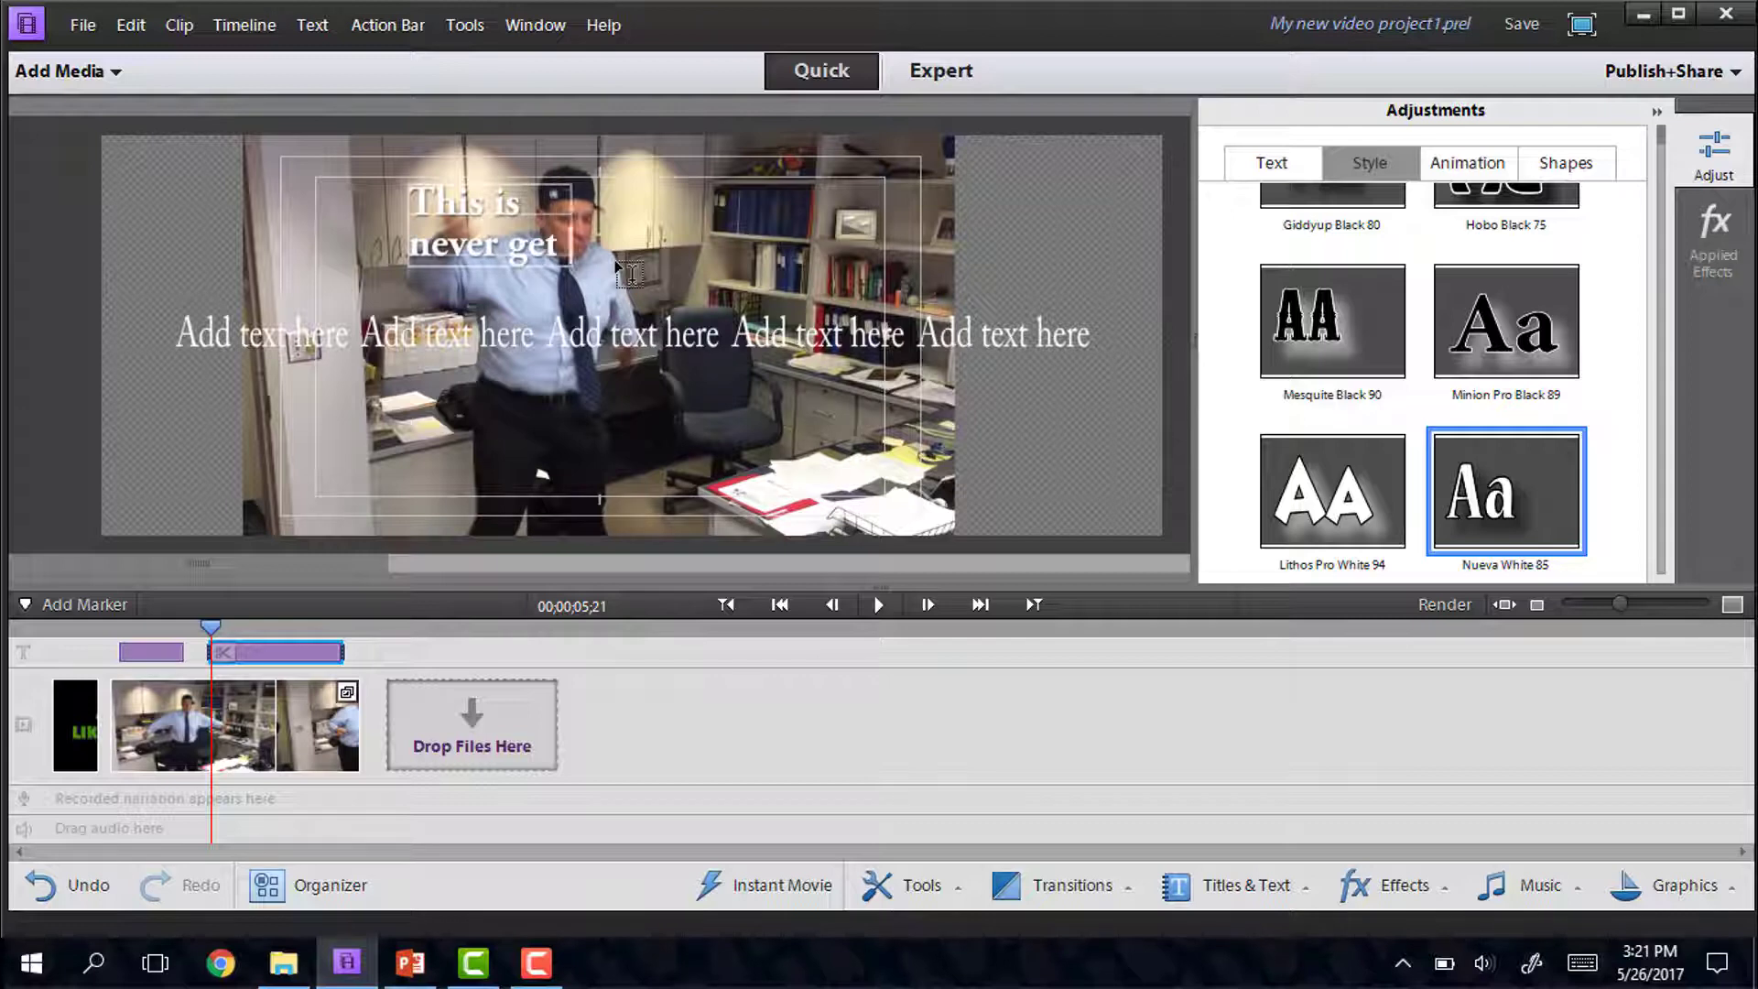
{"action": "type", "text": "ting old!"}
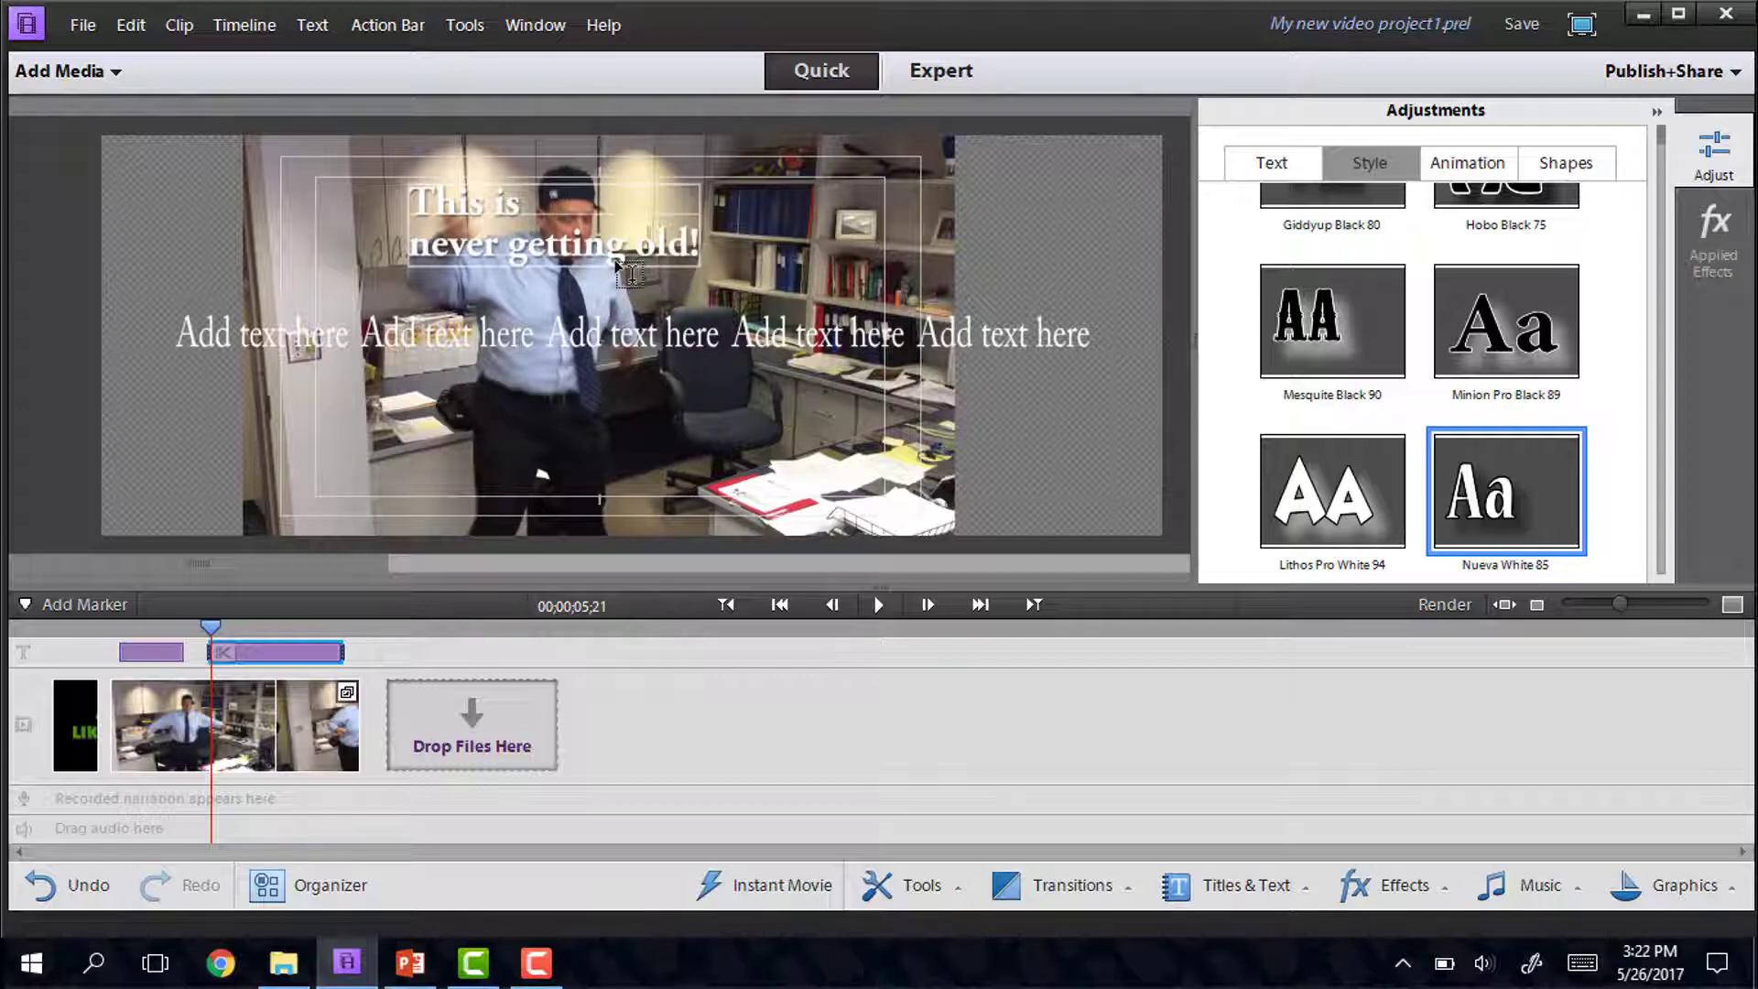
{"action": "left_click", "coordinate": [1306, 163]}
{"action": "left_click", "coordinate": [1566, 316]}
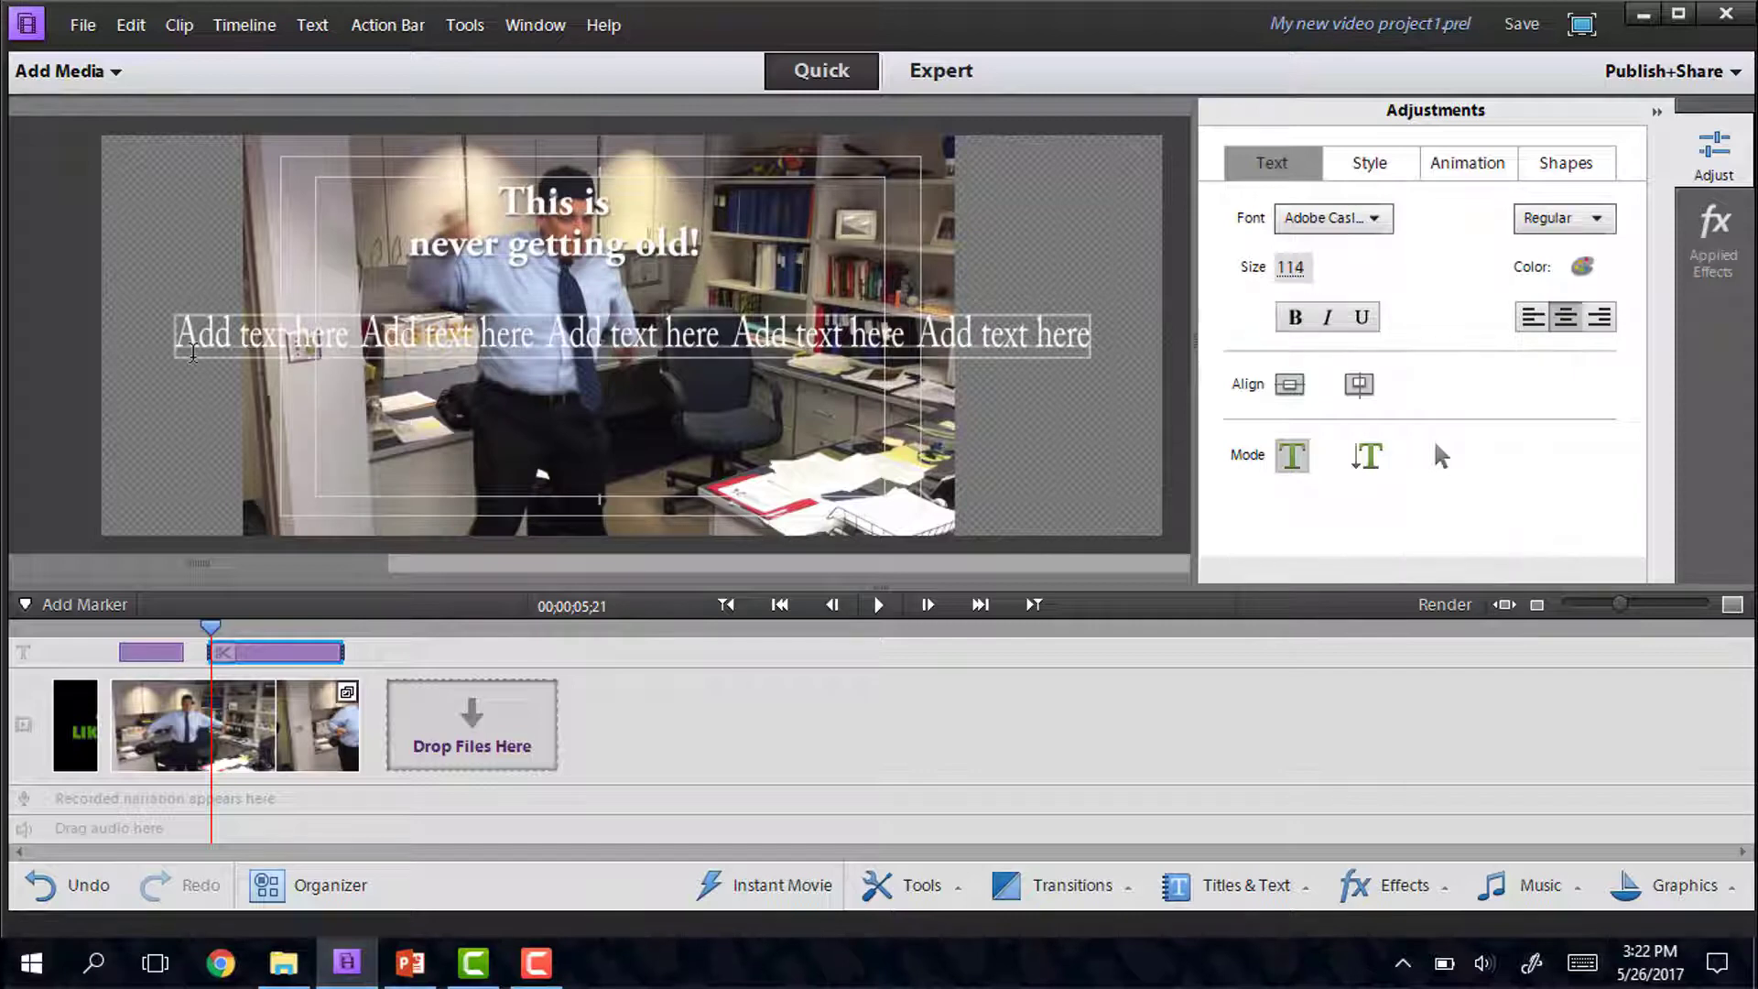
Replace the 'Add text here' placeholder beneath the second caption with 'LOL LOL LOL LOL'.
{"action": "left_click_drag", "start_coordinate": [183, 344], "coordinate": [1092, 344]}
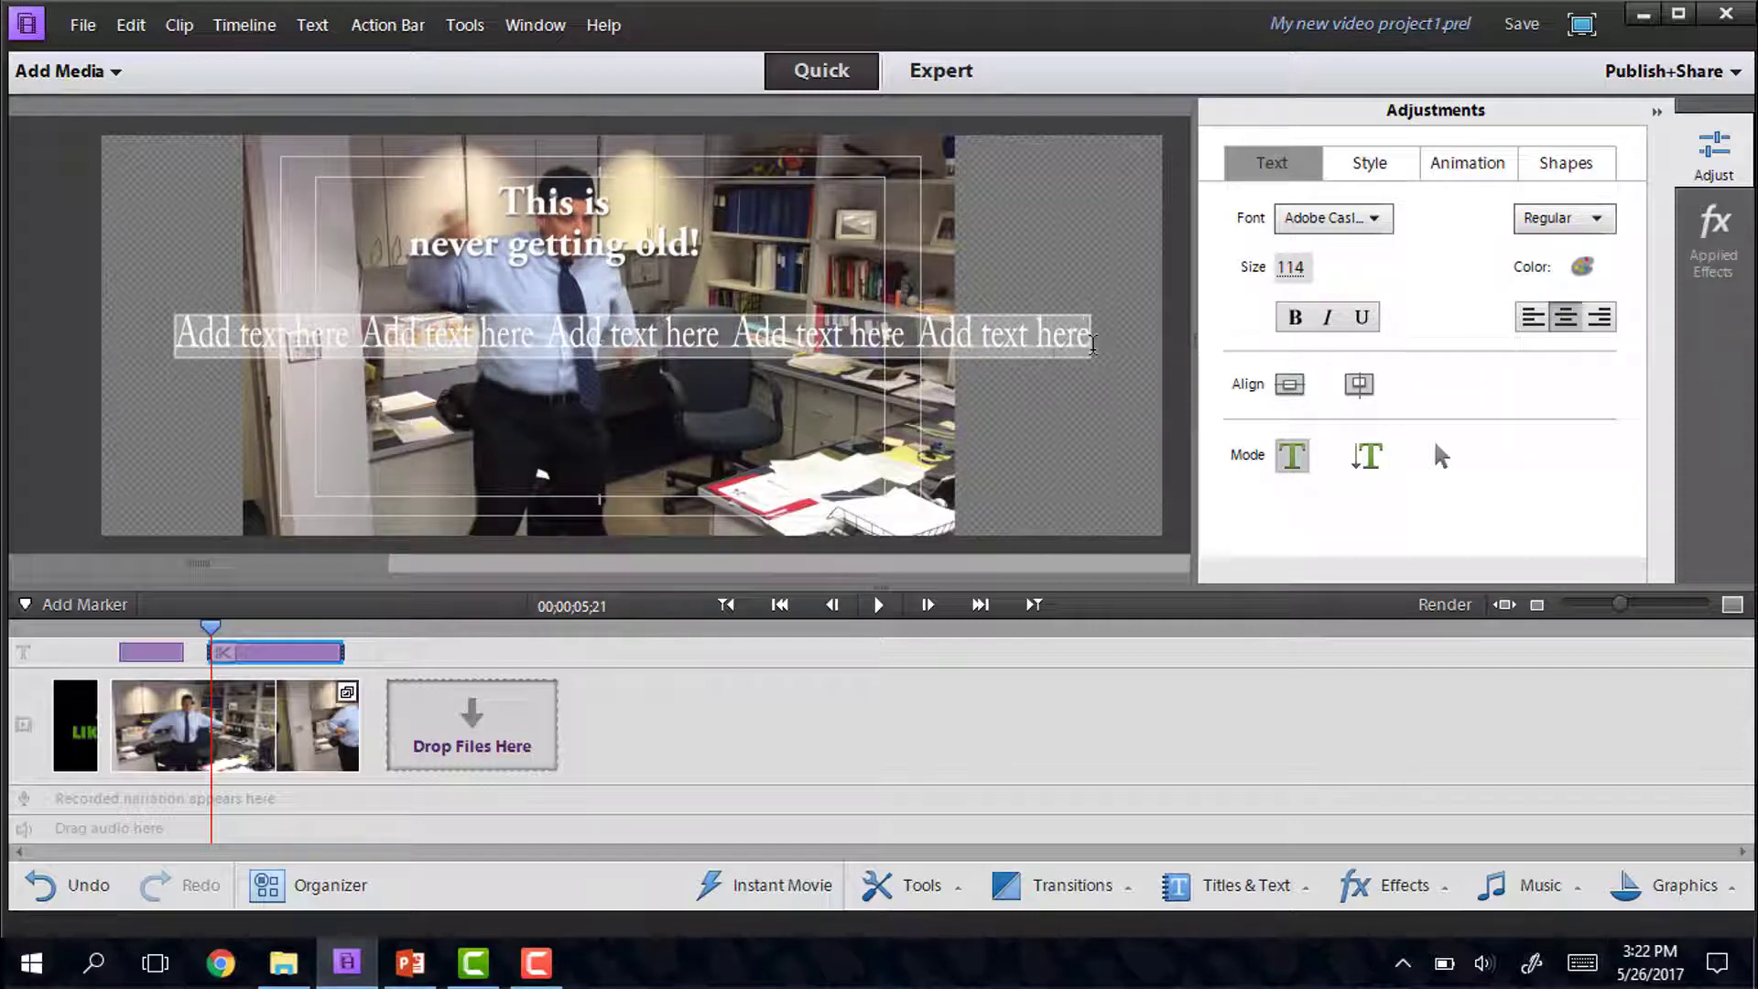
{"action": "type", "text": "LOL LOL"}
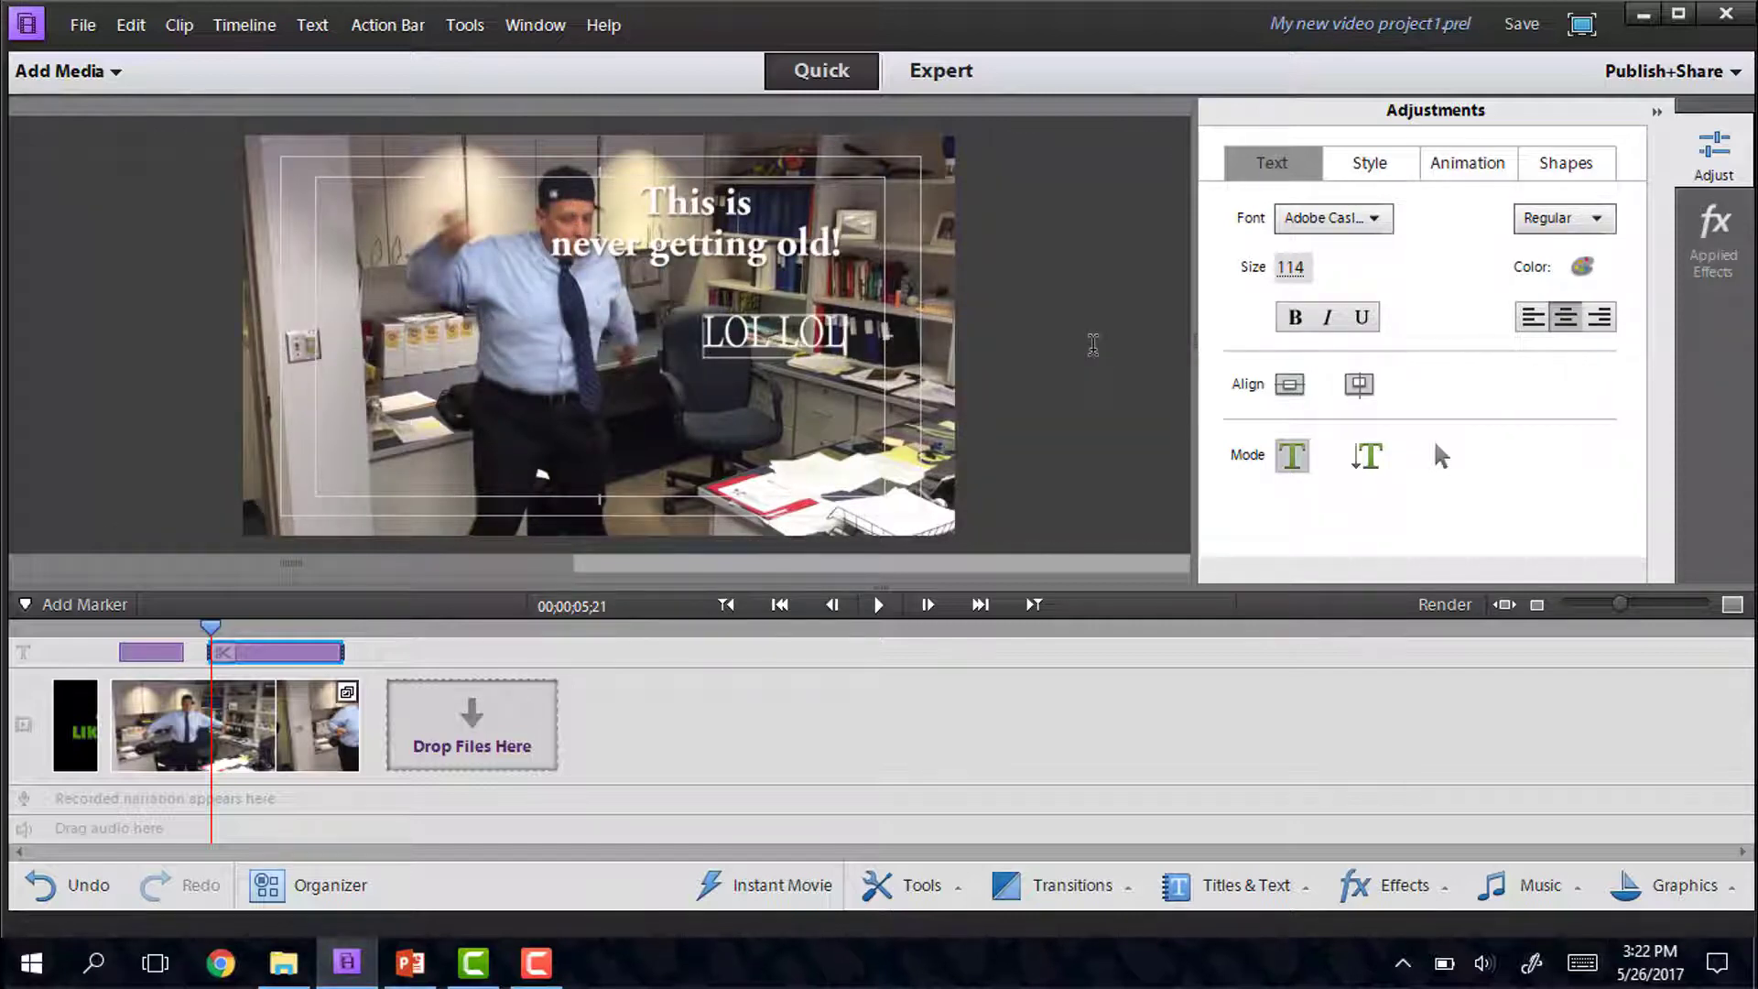
{"action": "type", "text": " LOL LOL"}
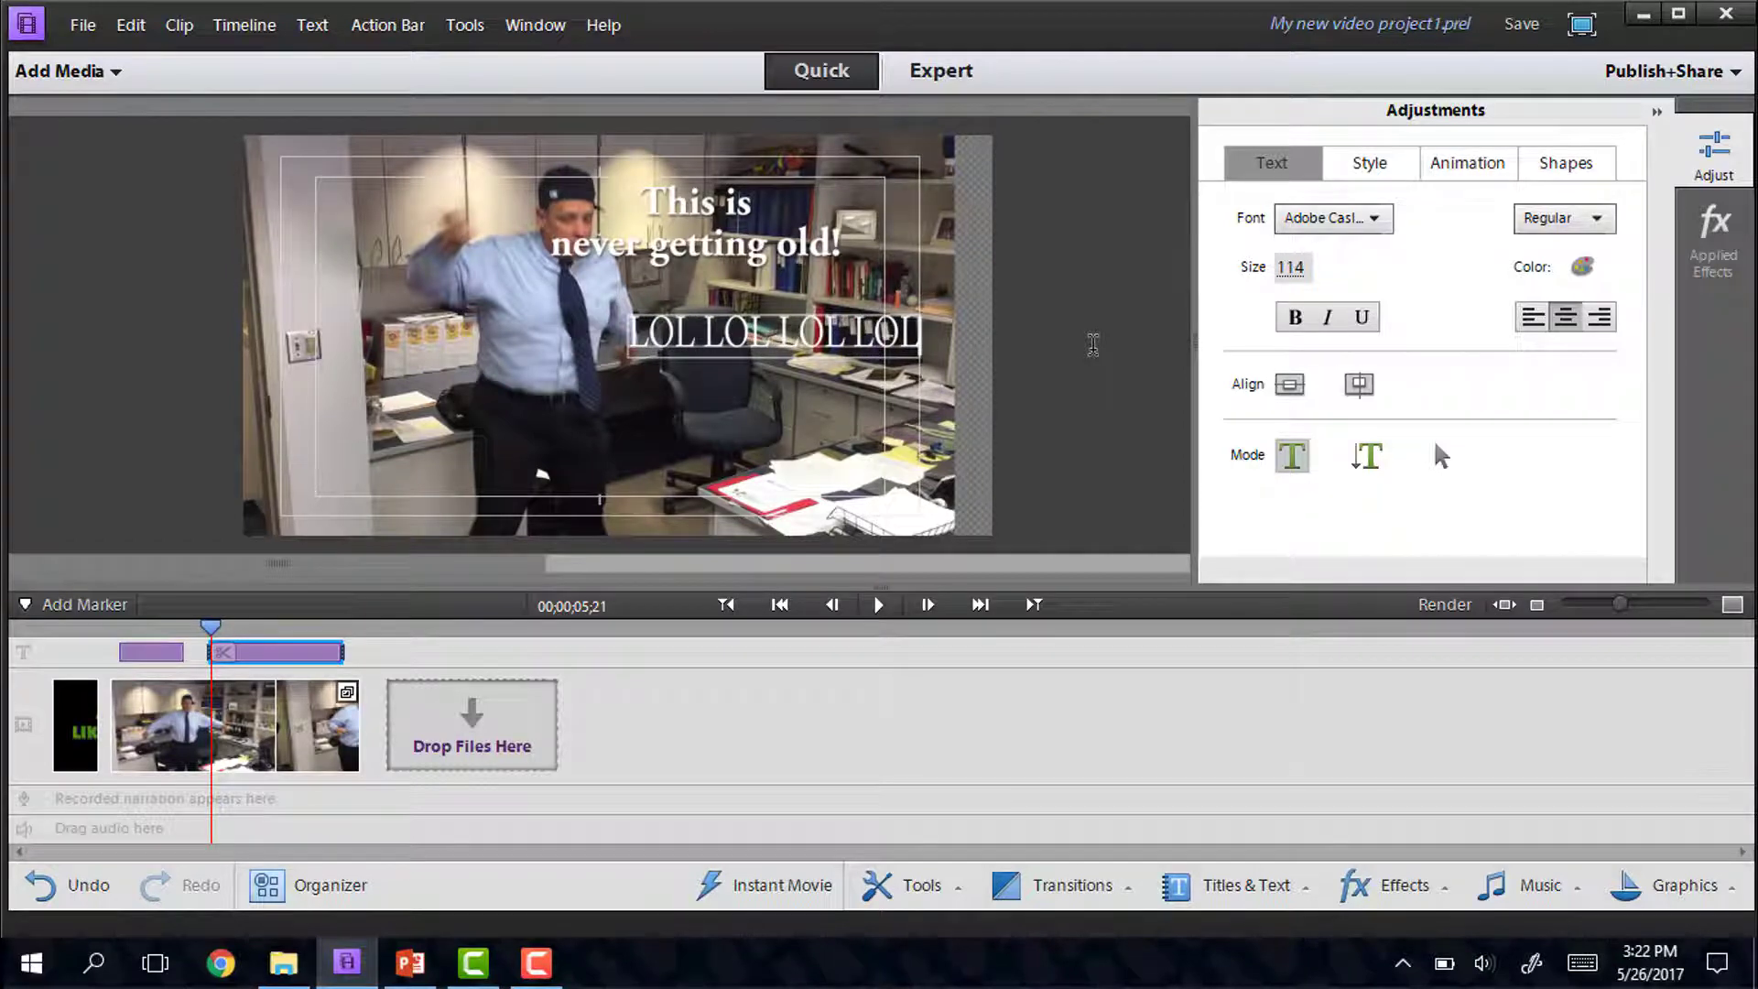
{"action": "left_click", "coordinate": [1050, 366]}
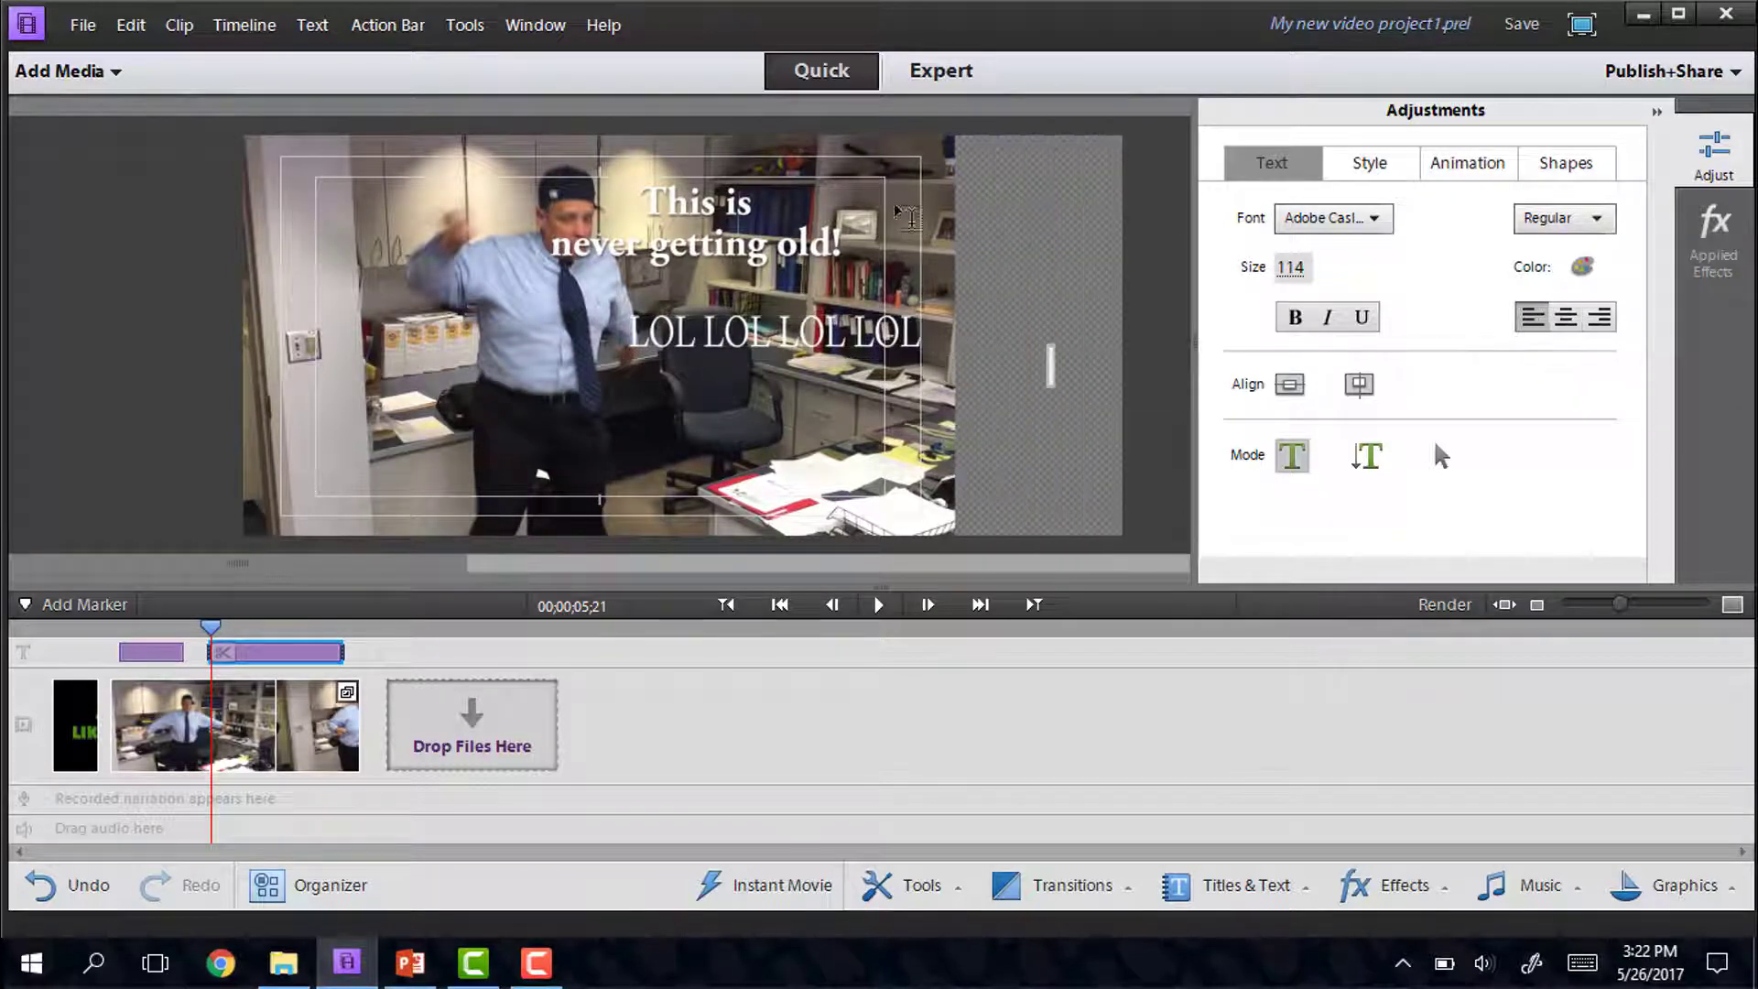
{"action": "left_click", "coordinate": [1152, 220]}
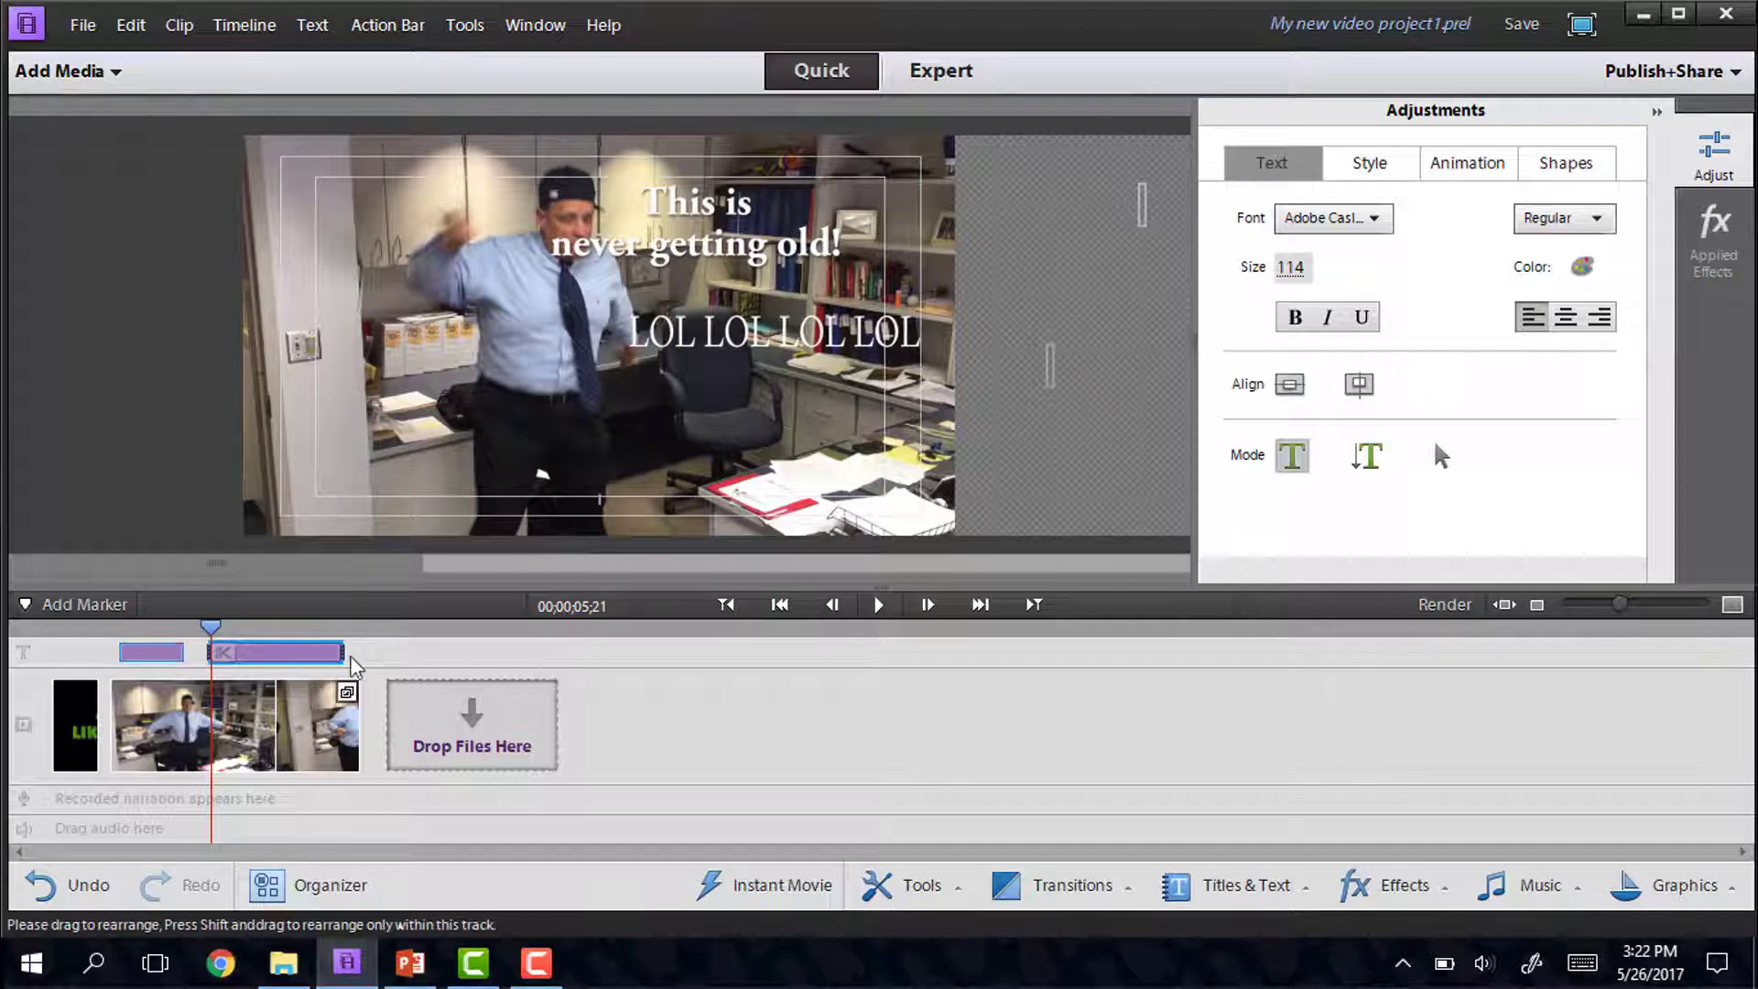
Adjust the second caption clip's left edge and add a Box Explode transition between the title and dance clips.
{"action": "left_click_drag", "start_coordinate": [210, 652], "coordinate": [282, 652]}
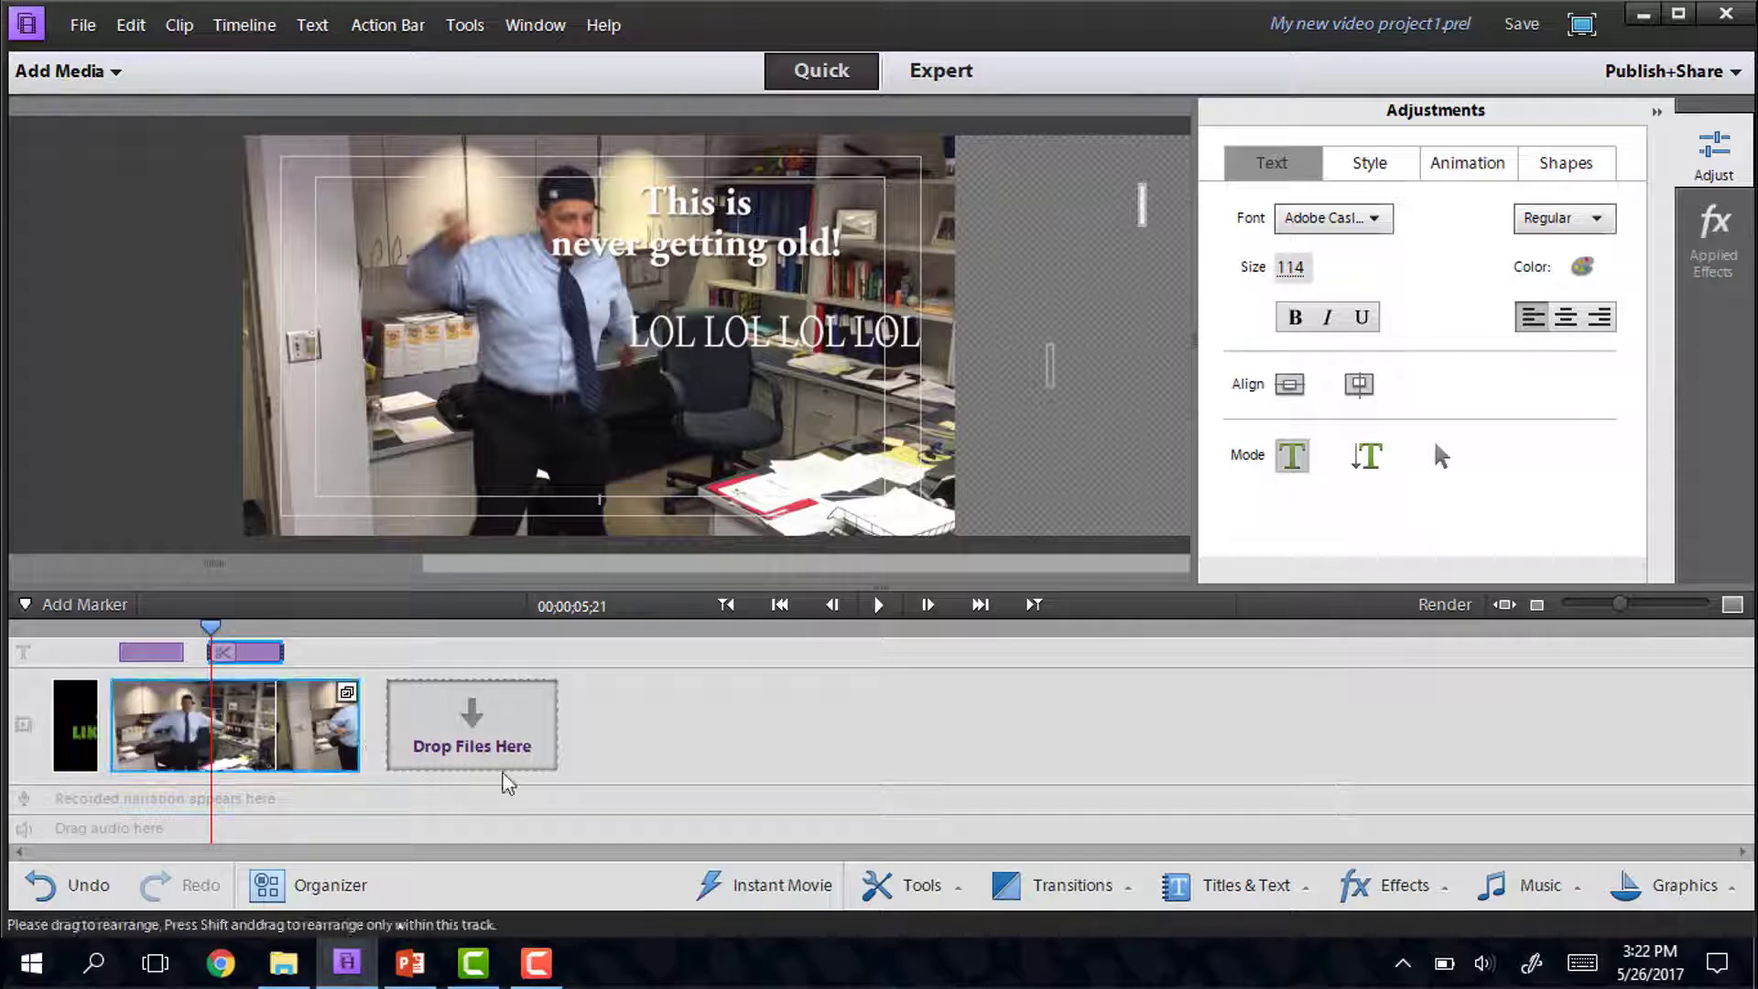
{"action": "left_click", "coordinate": [1217, 896]}
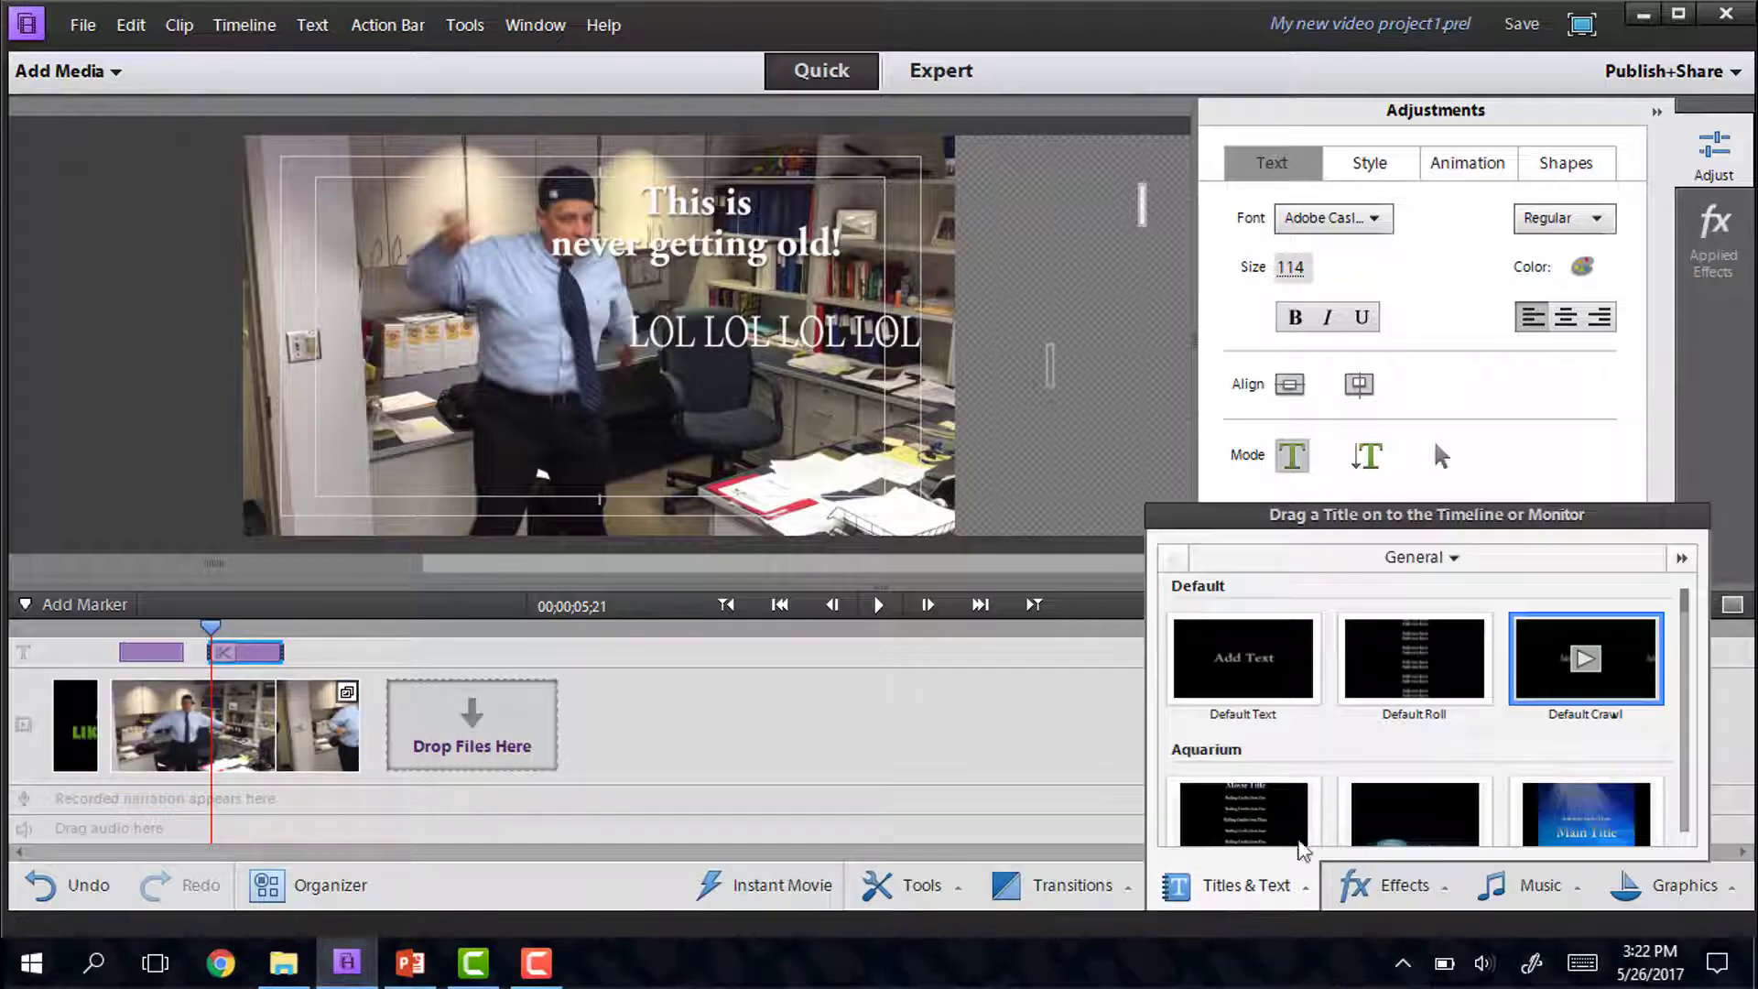
{"action": "left_click", "coordinate": [1071, 885]}
{"action": "left_click_drag", "start_coordinate": [1200, 705], "coordinate": [134, 718]}
{"action": "left_click", "coordinate": [330, 641]}
{"action": "left_click", "coordinate": [443, 743]}
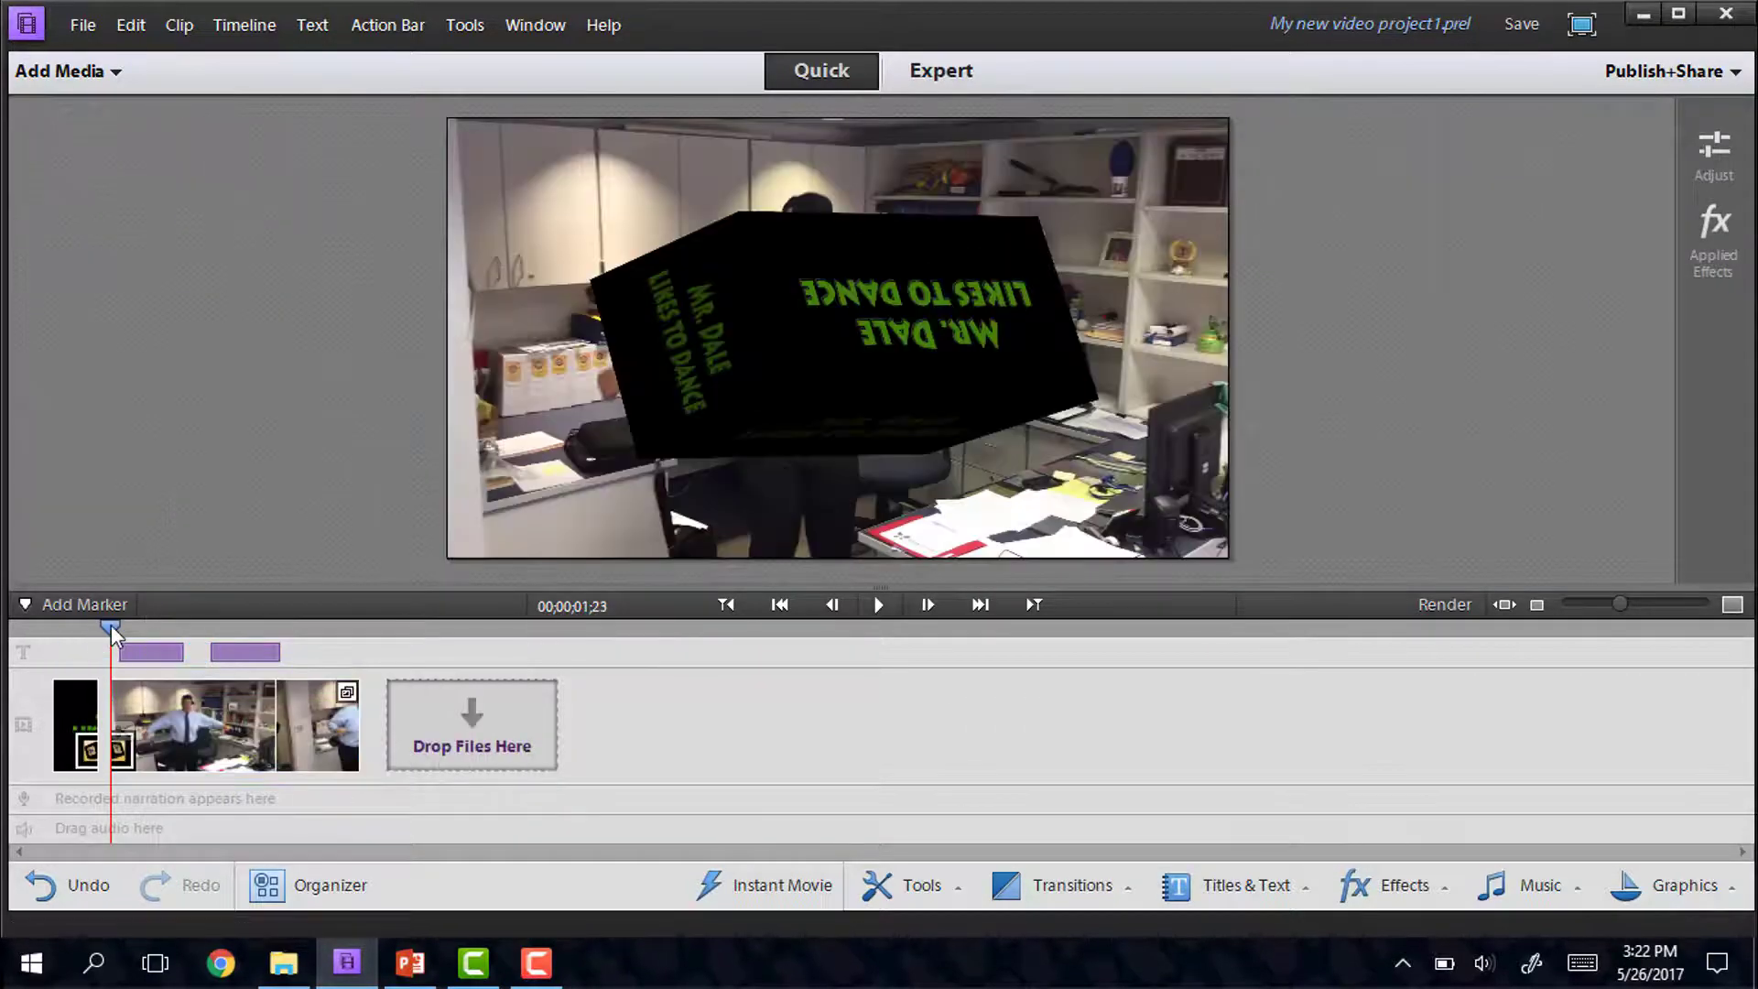
{"action": "left_click", "coordinate": [780, 604]}
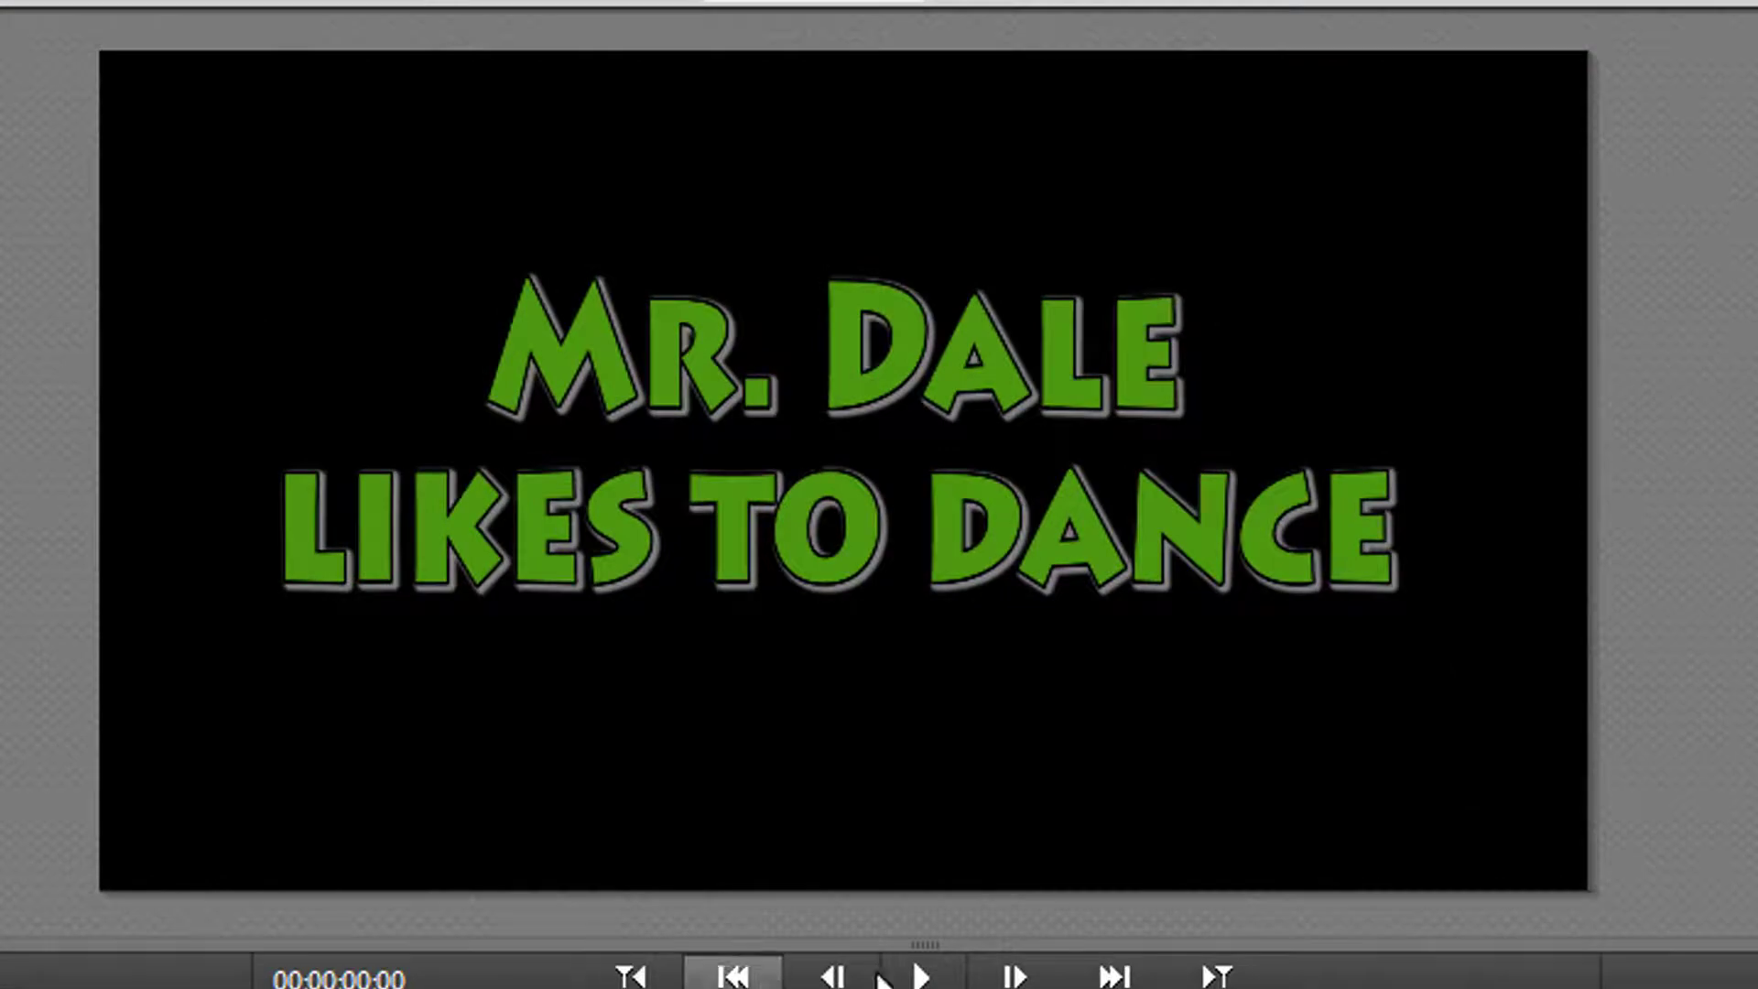